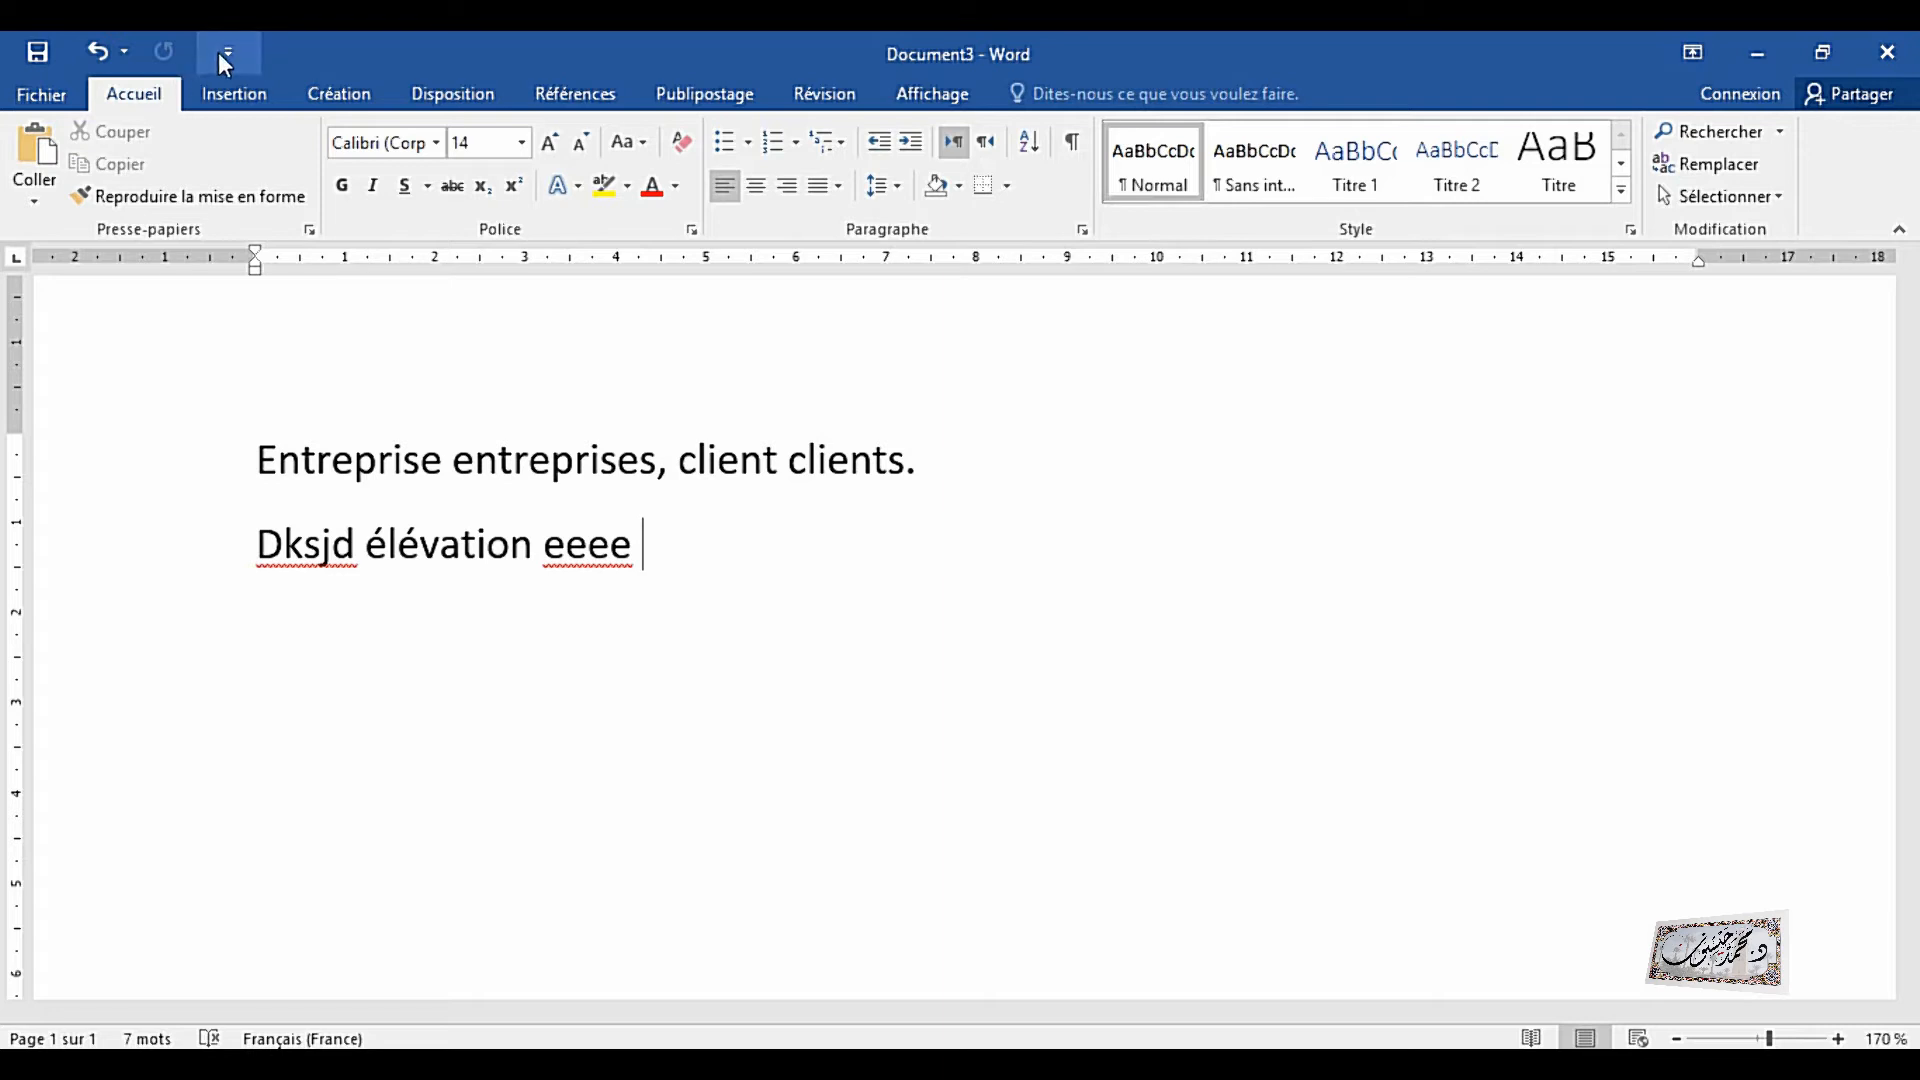
# - Show the Quick Access Toolbar below the ribbon and return it above the ribbon
pyautogui.click(224, 48)
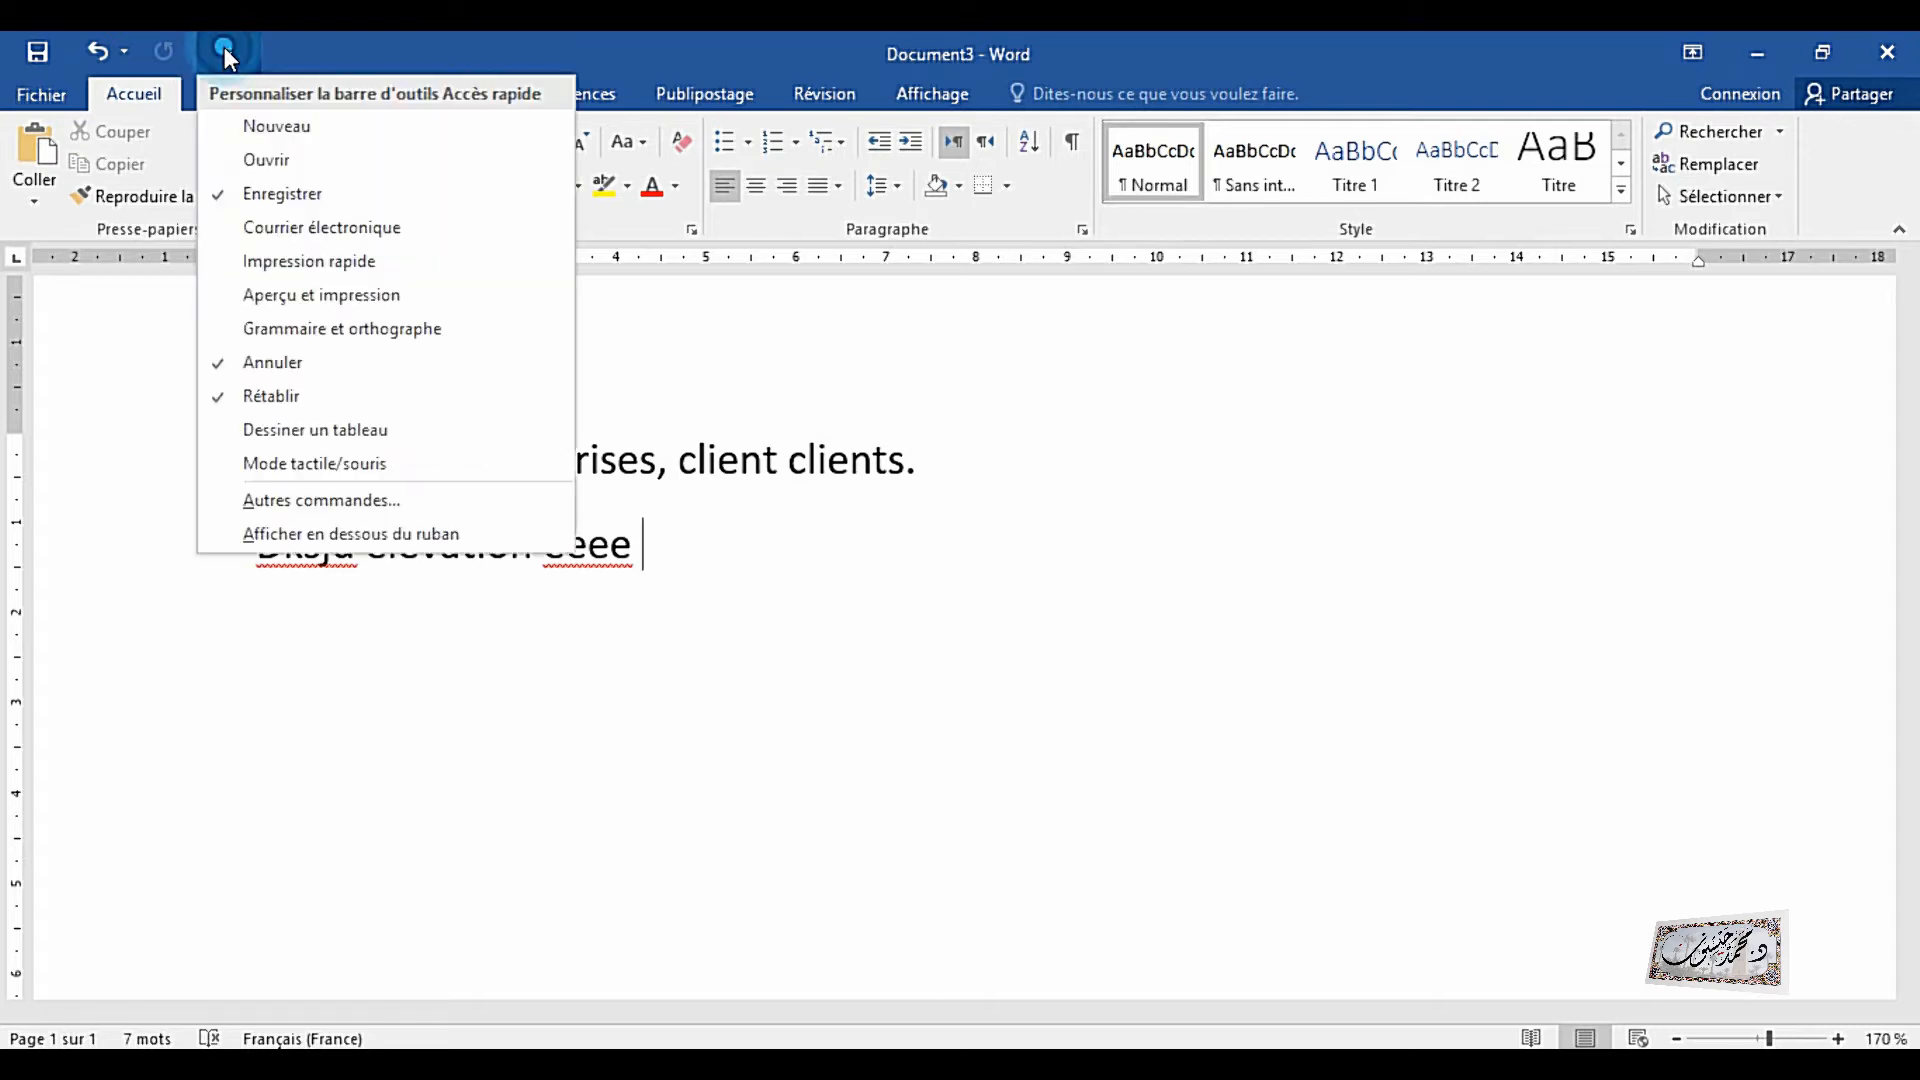
pyautogui.click(409, 534)
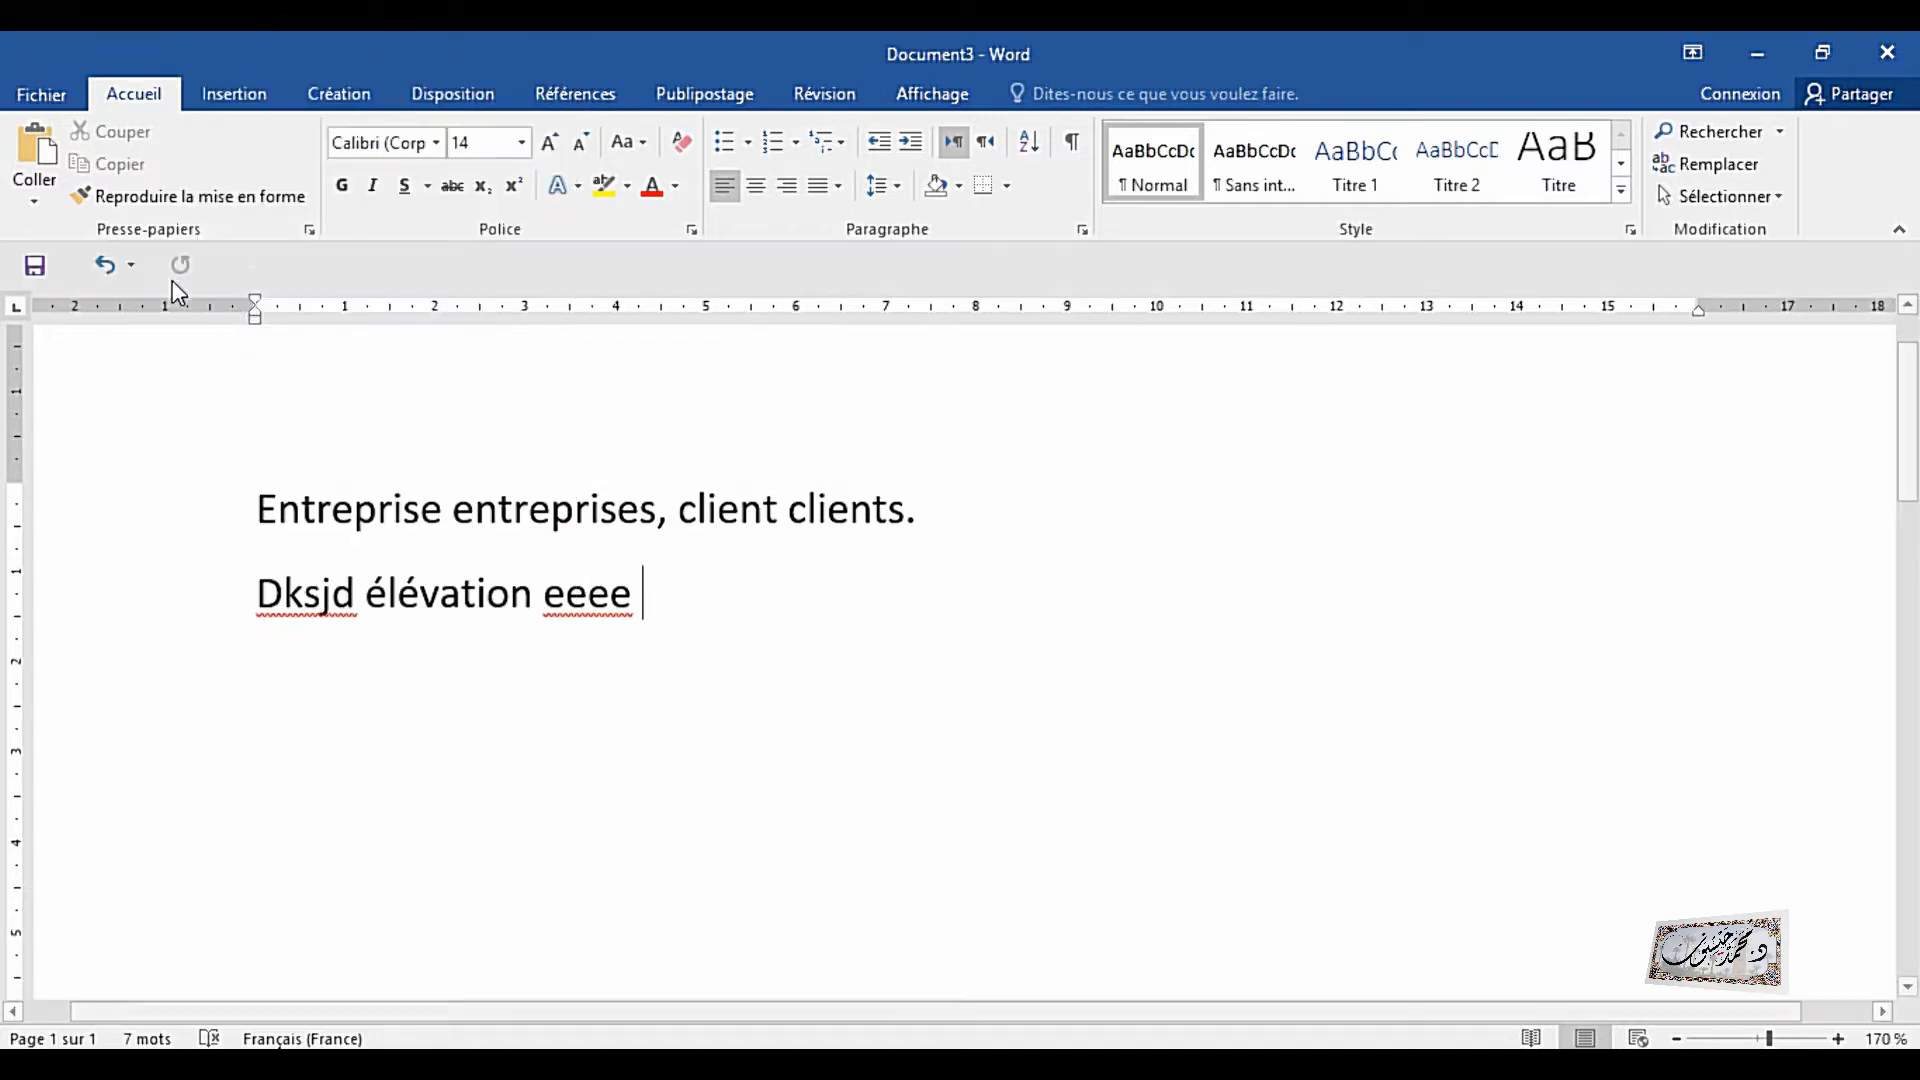
pyautogui.click(253, 265)
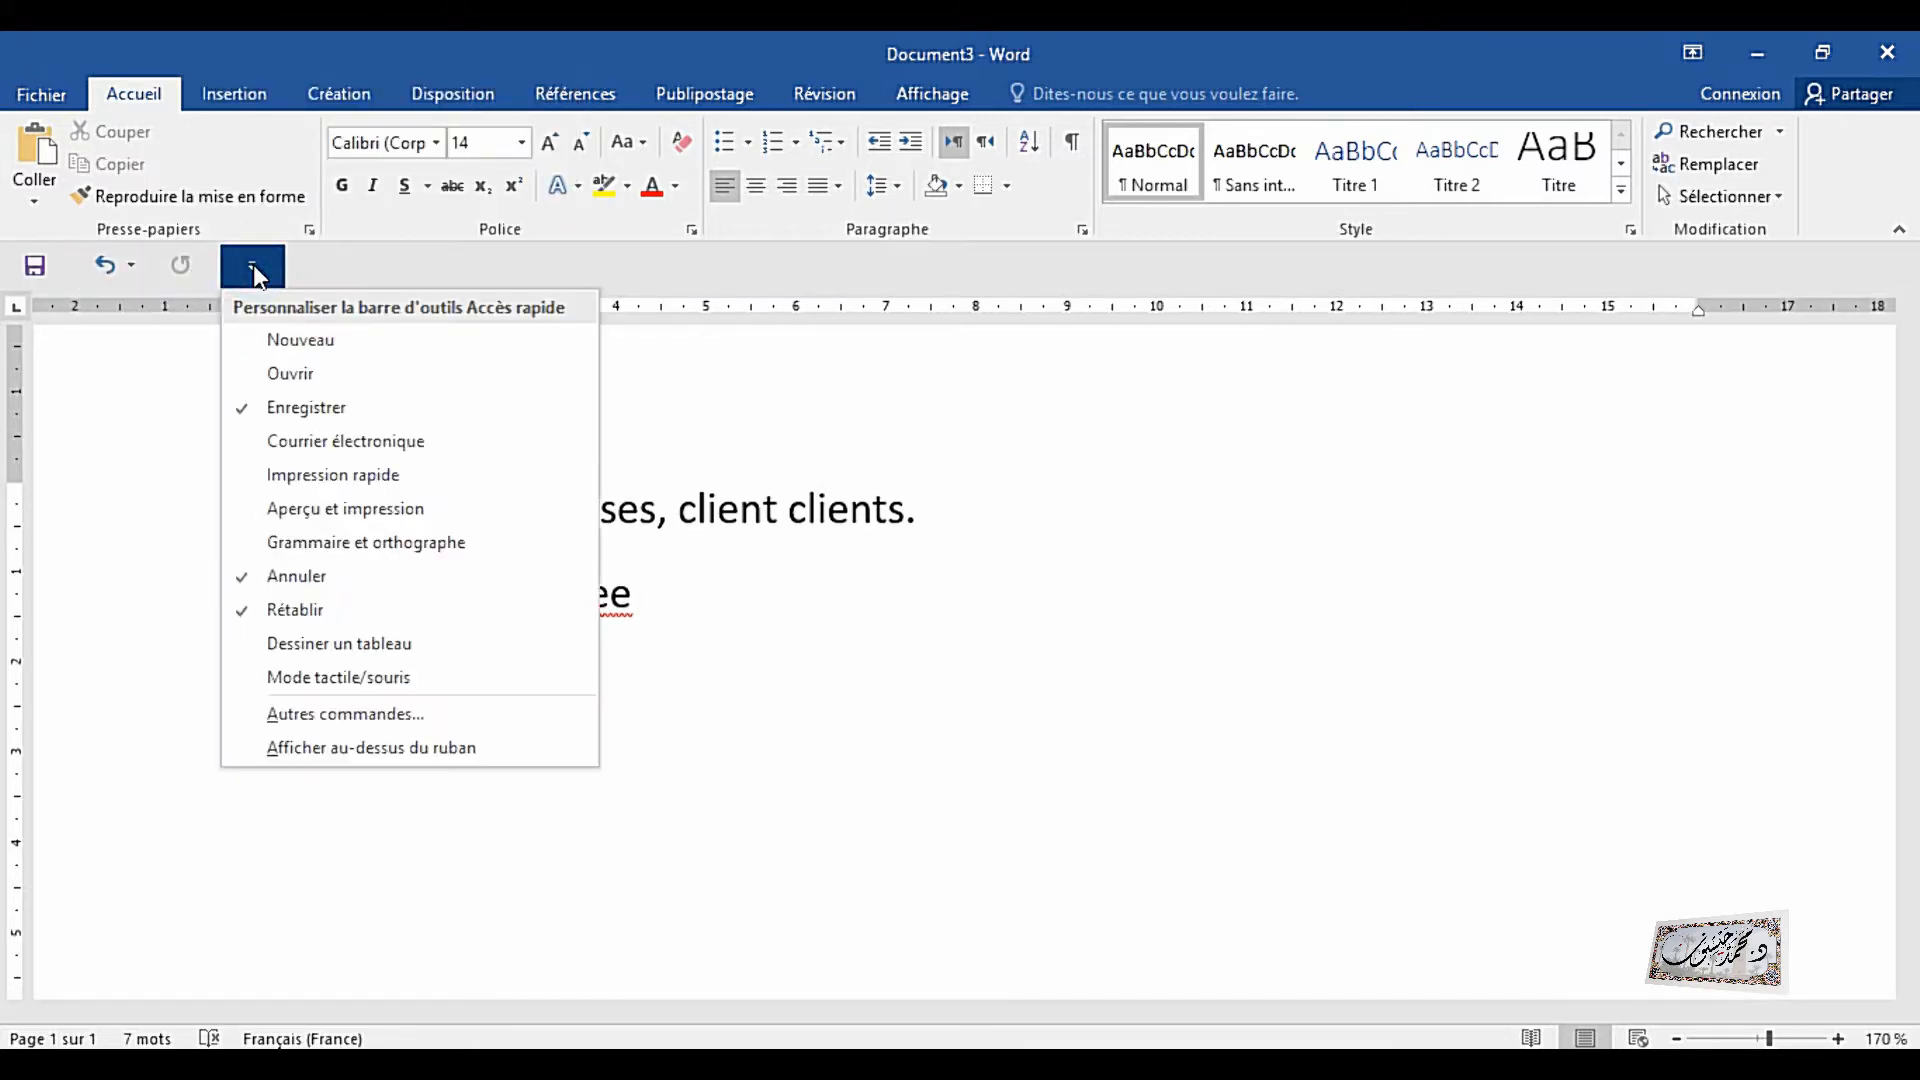
pyautogui.click(402, 752)
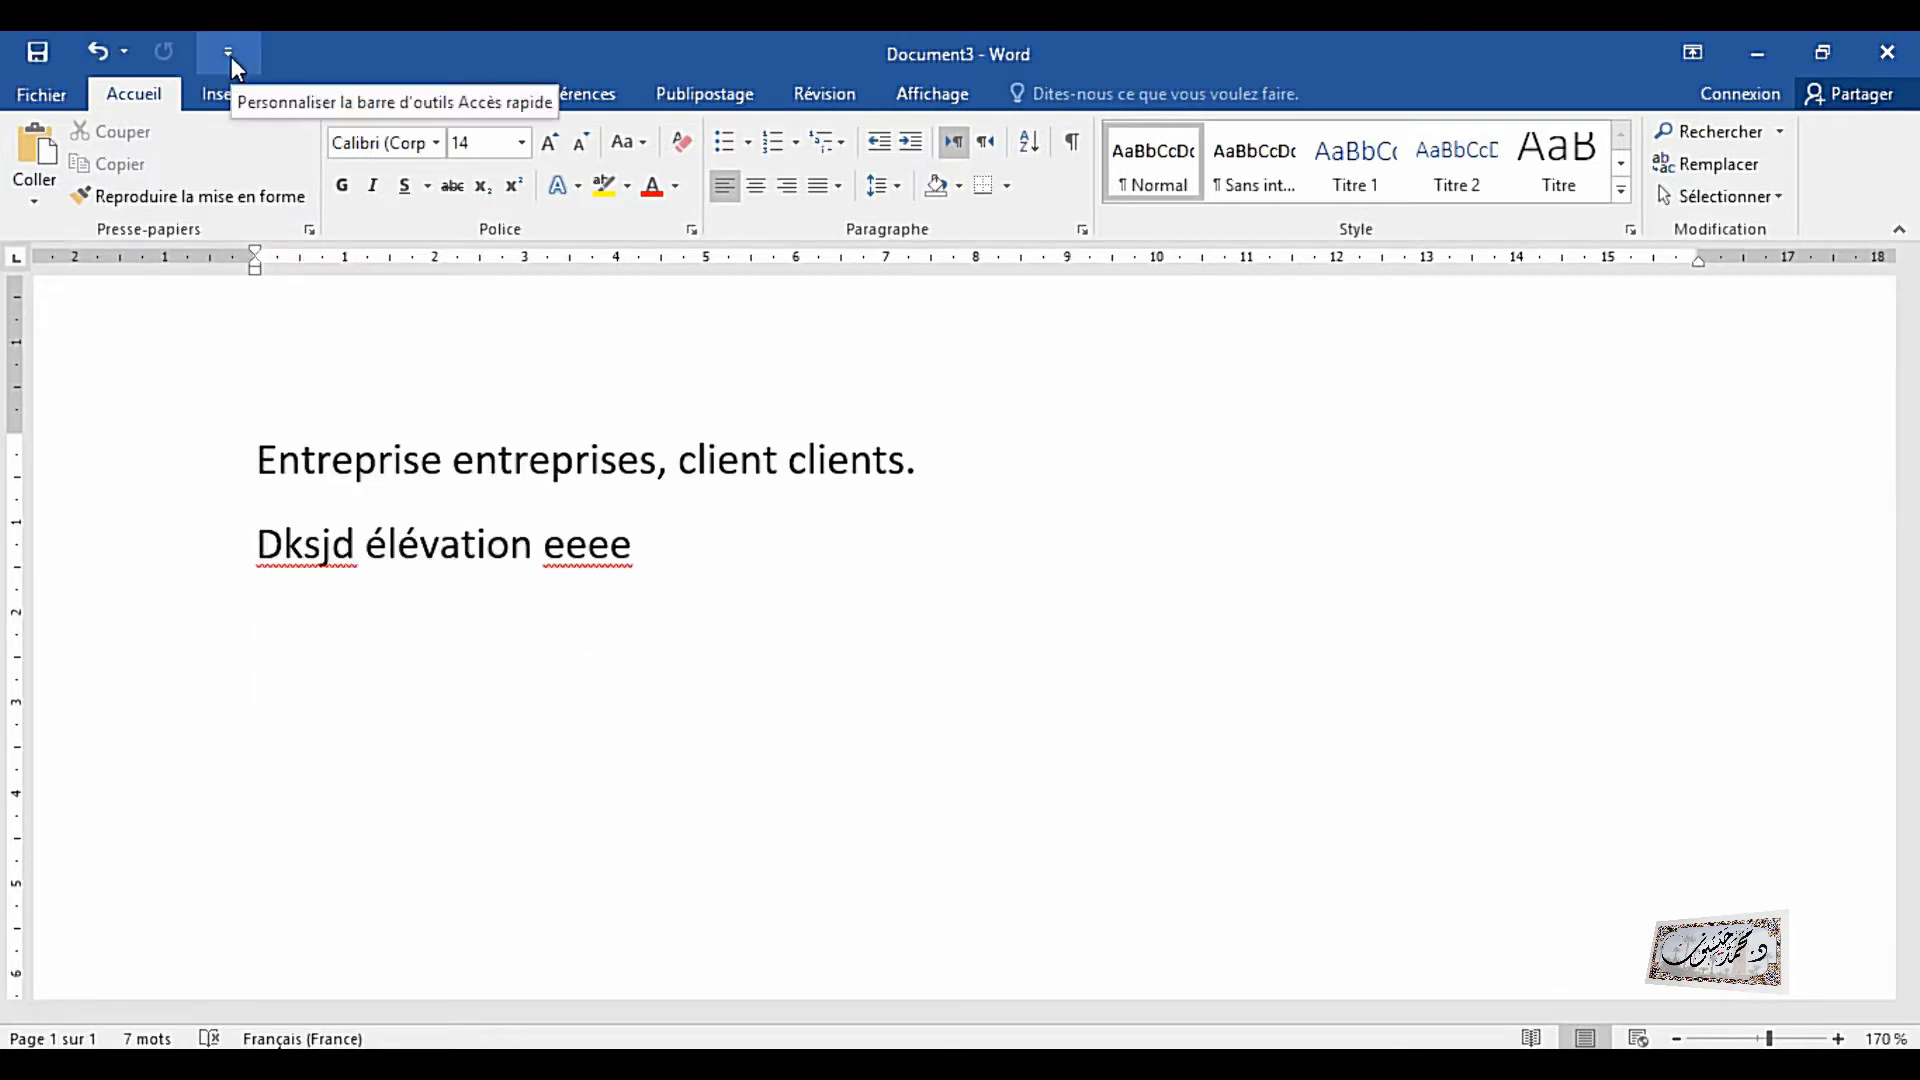
# - Add the Ouvrir command from Commandes courantes to the Quick Access Toolbar and apply the change
pyautogui.click(231, 58)
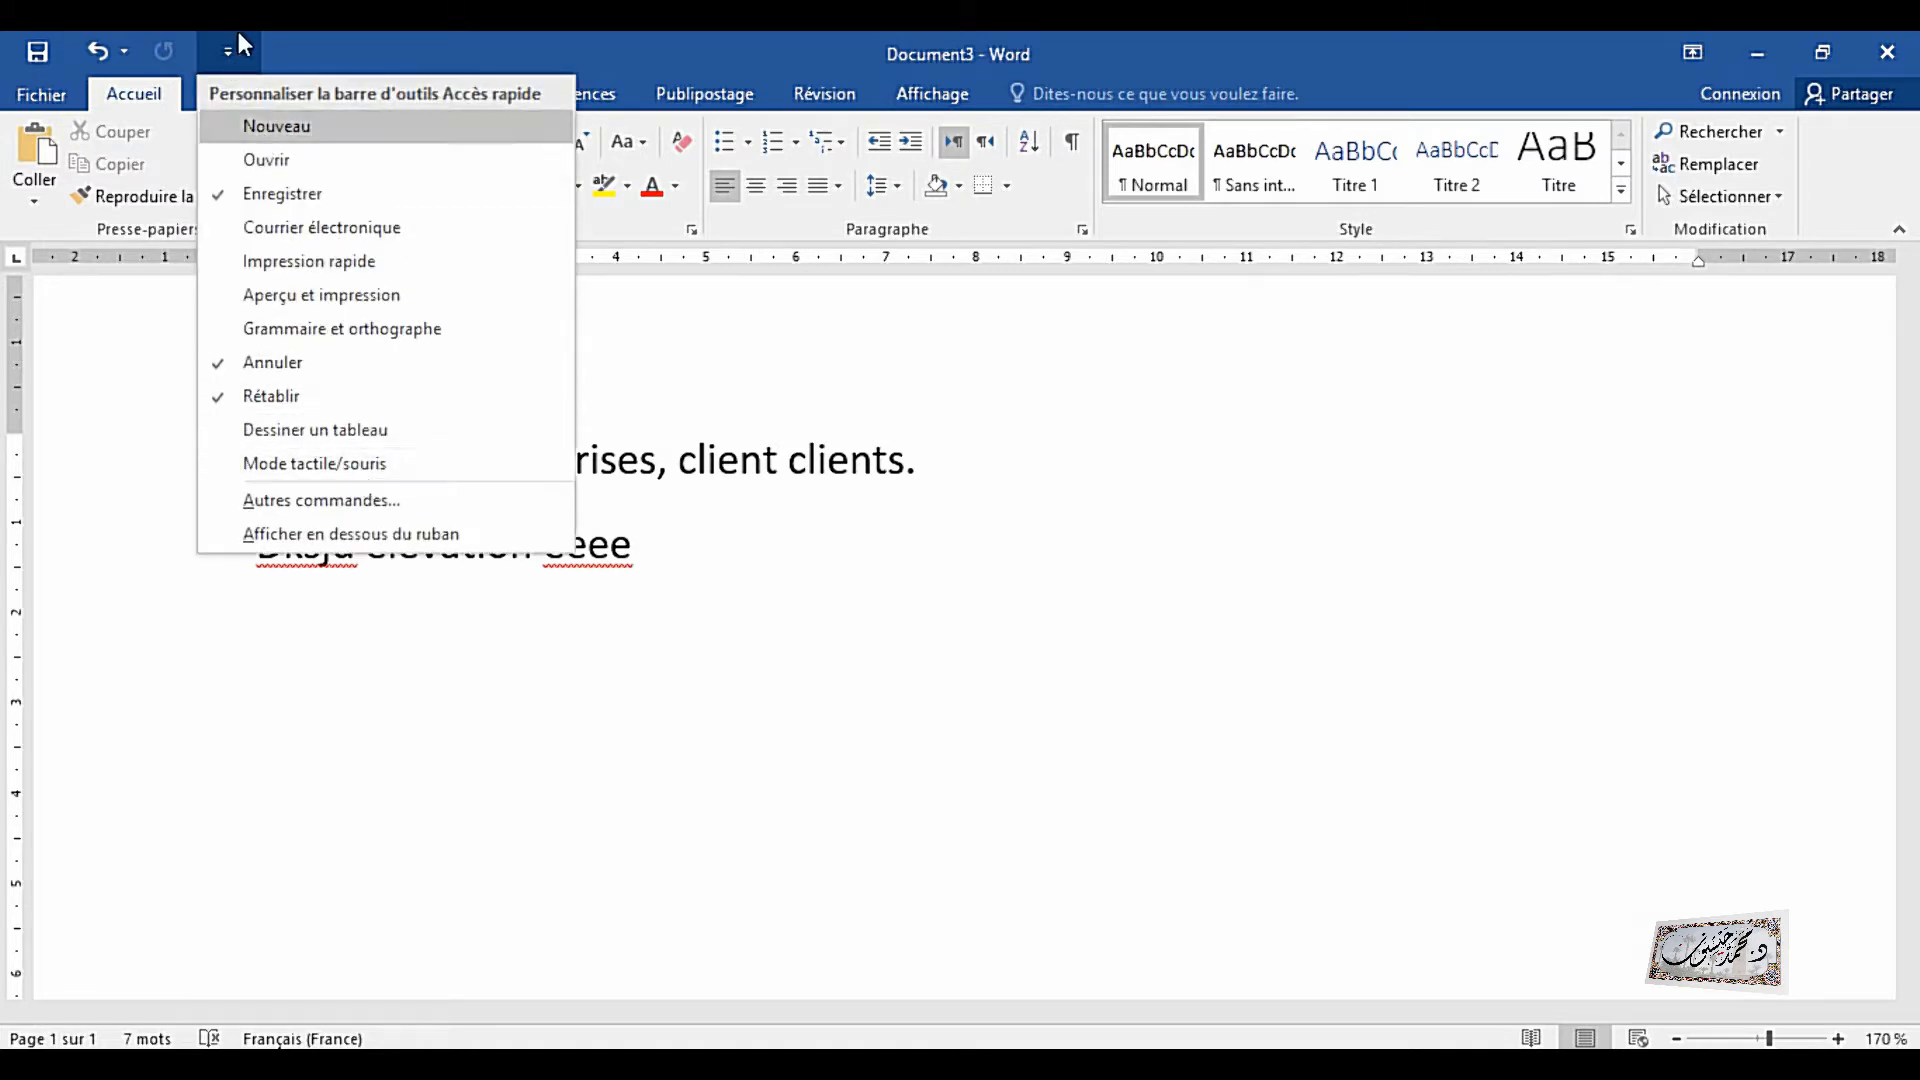
pyautogui.click(234, 50)
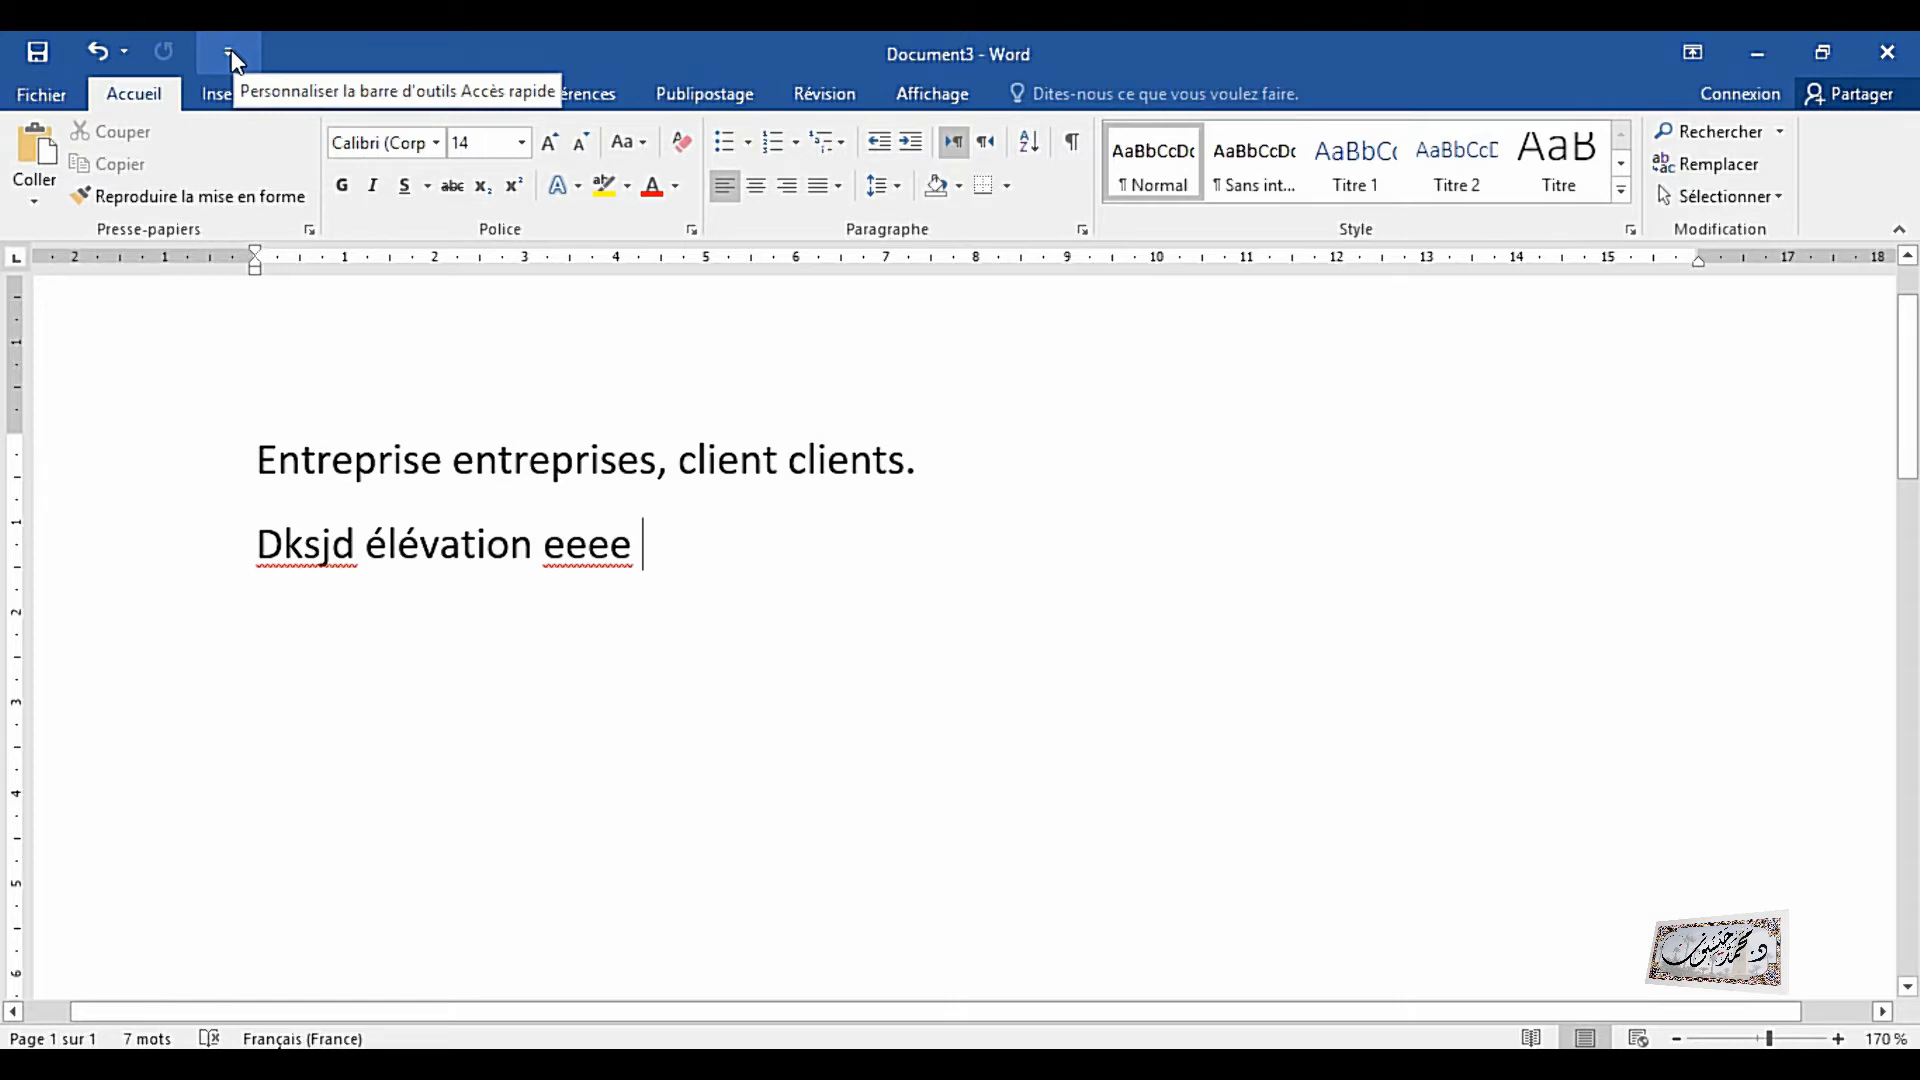
pyautogui.click(231, 50)
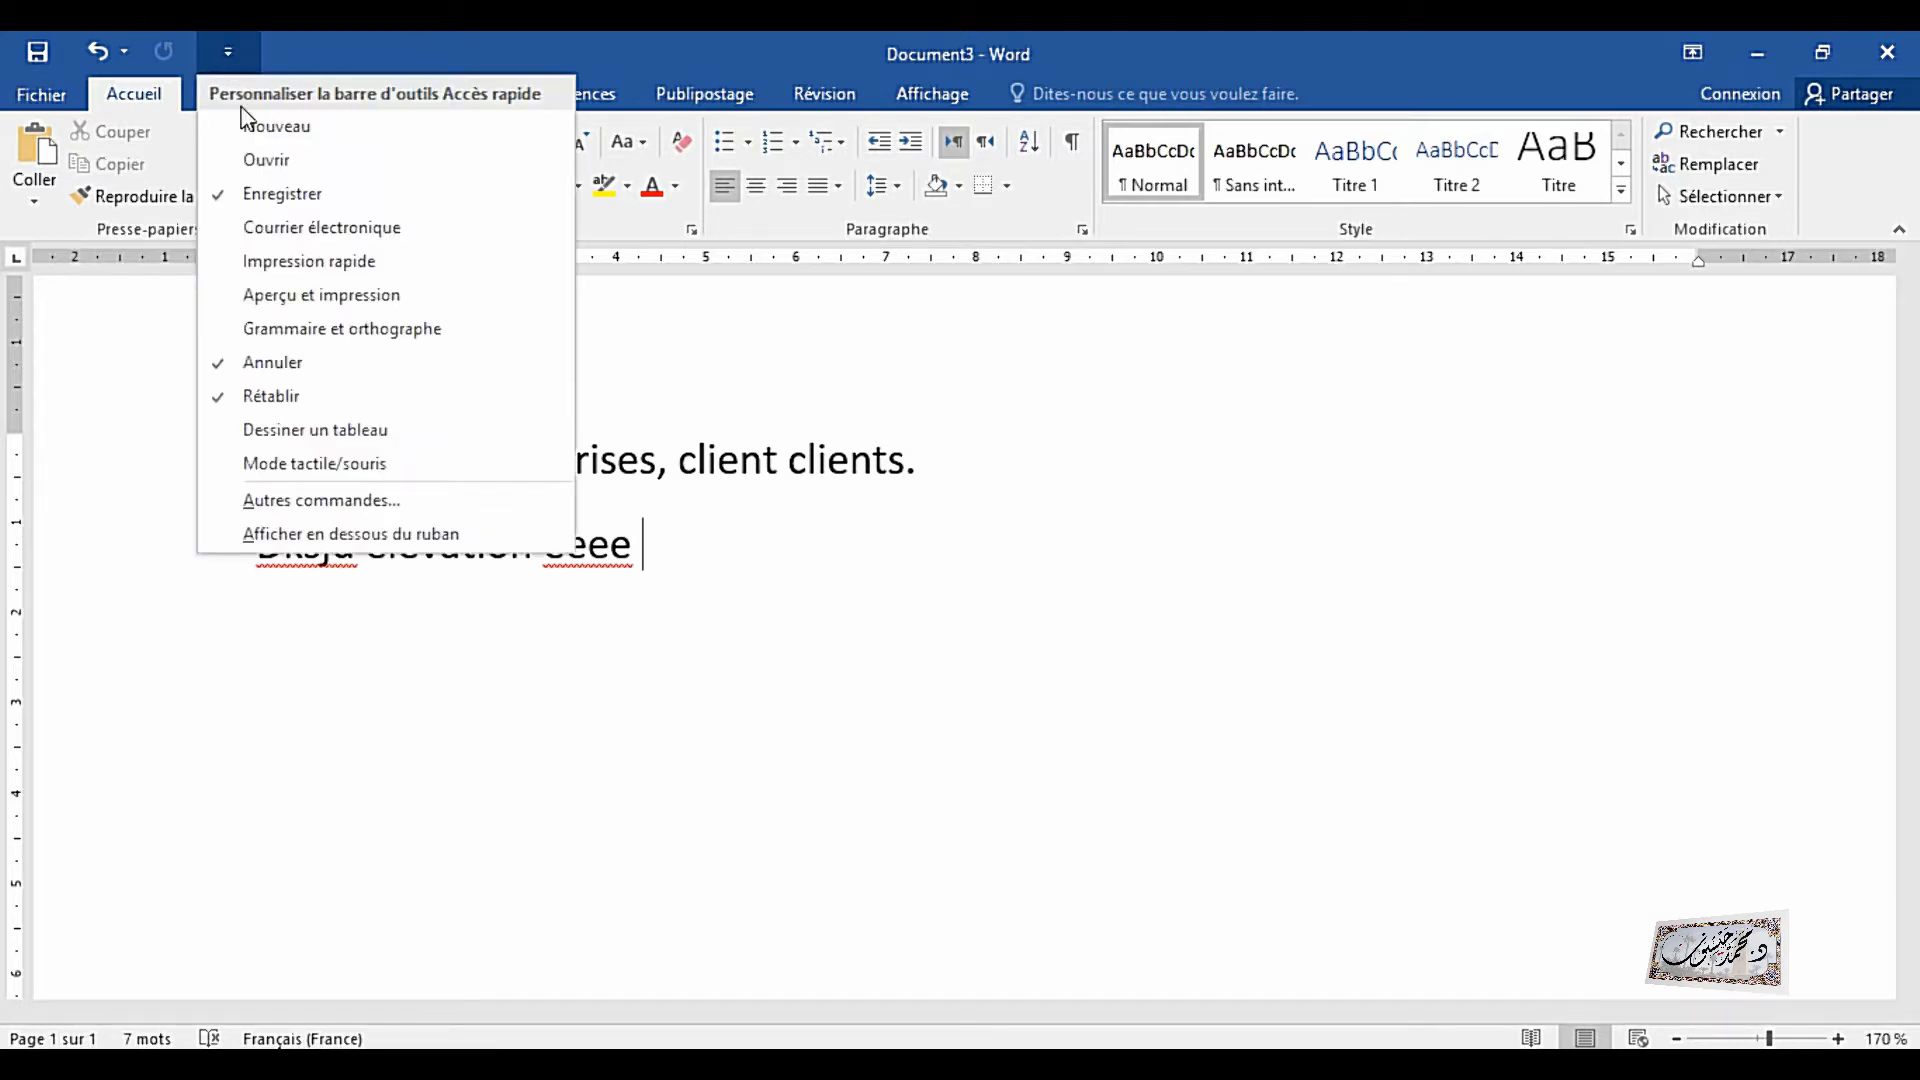
pyautogui.click(318, 500)
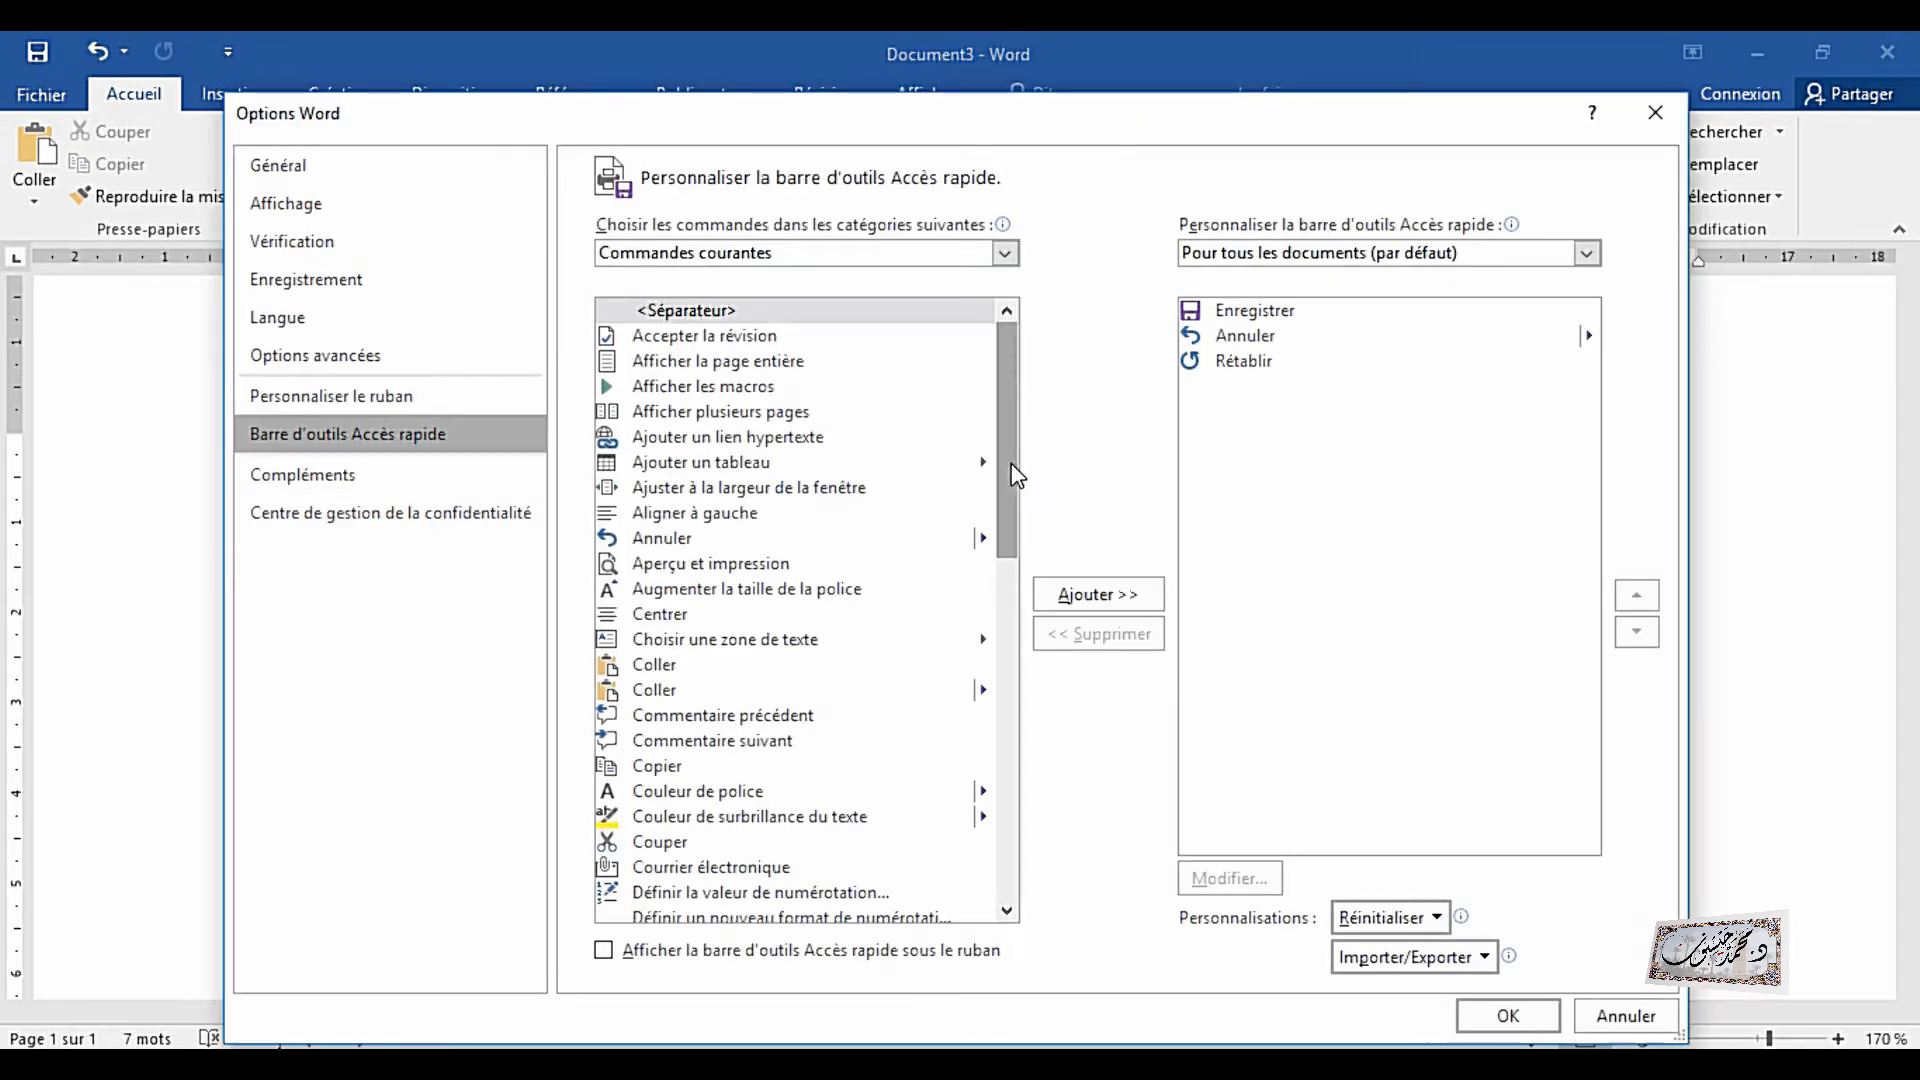
pyautogui.scroll(-4, 1011, 464)
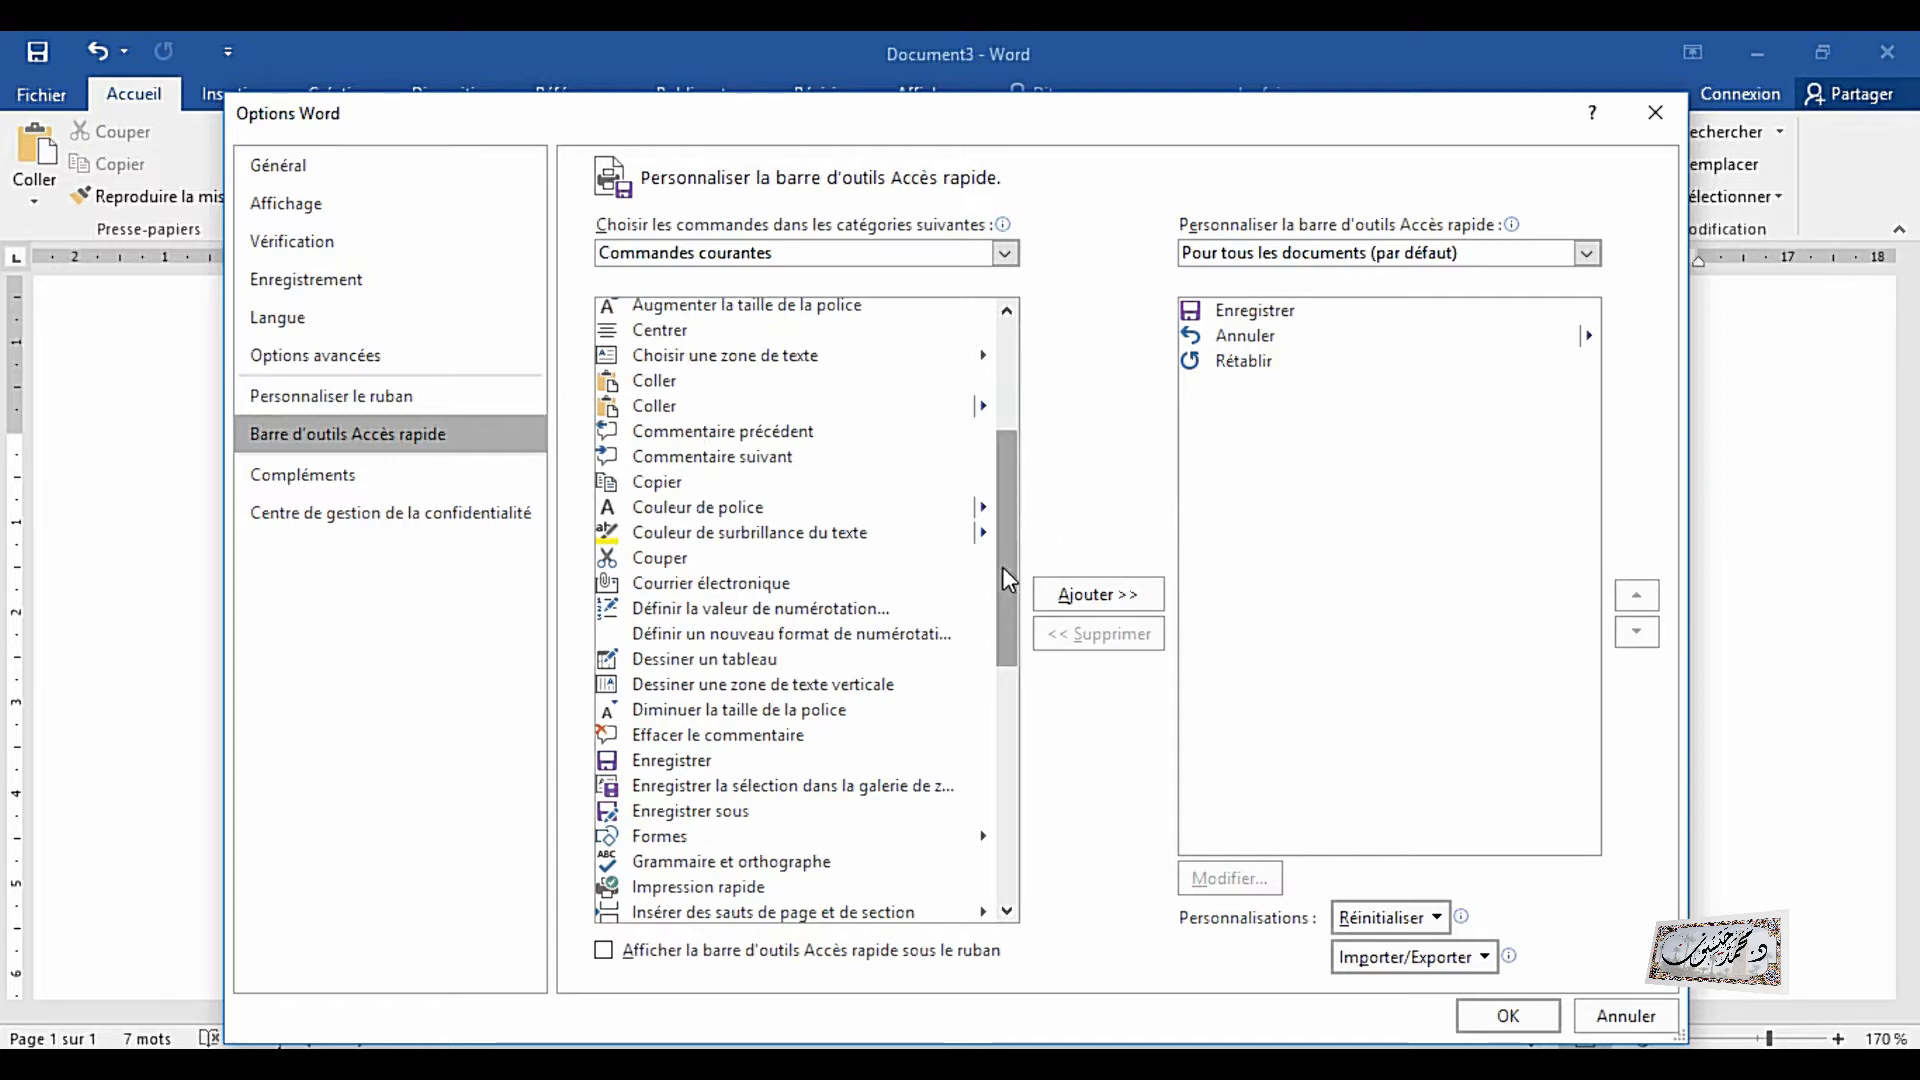
pyautogui.moveTo(1000, 532); pyautogui.dragTo(1017, 750)
pyautogui.click(650, 598)
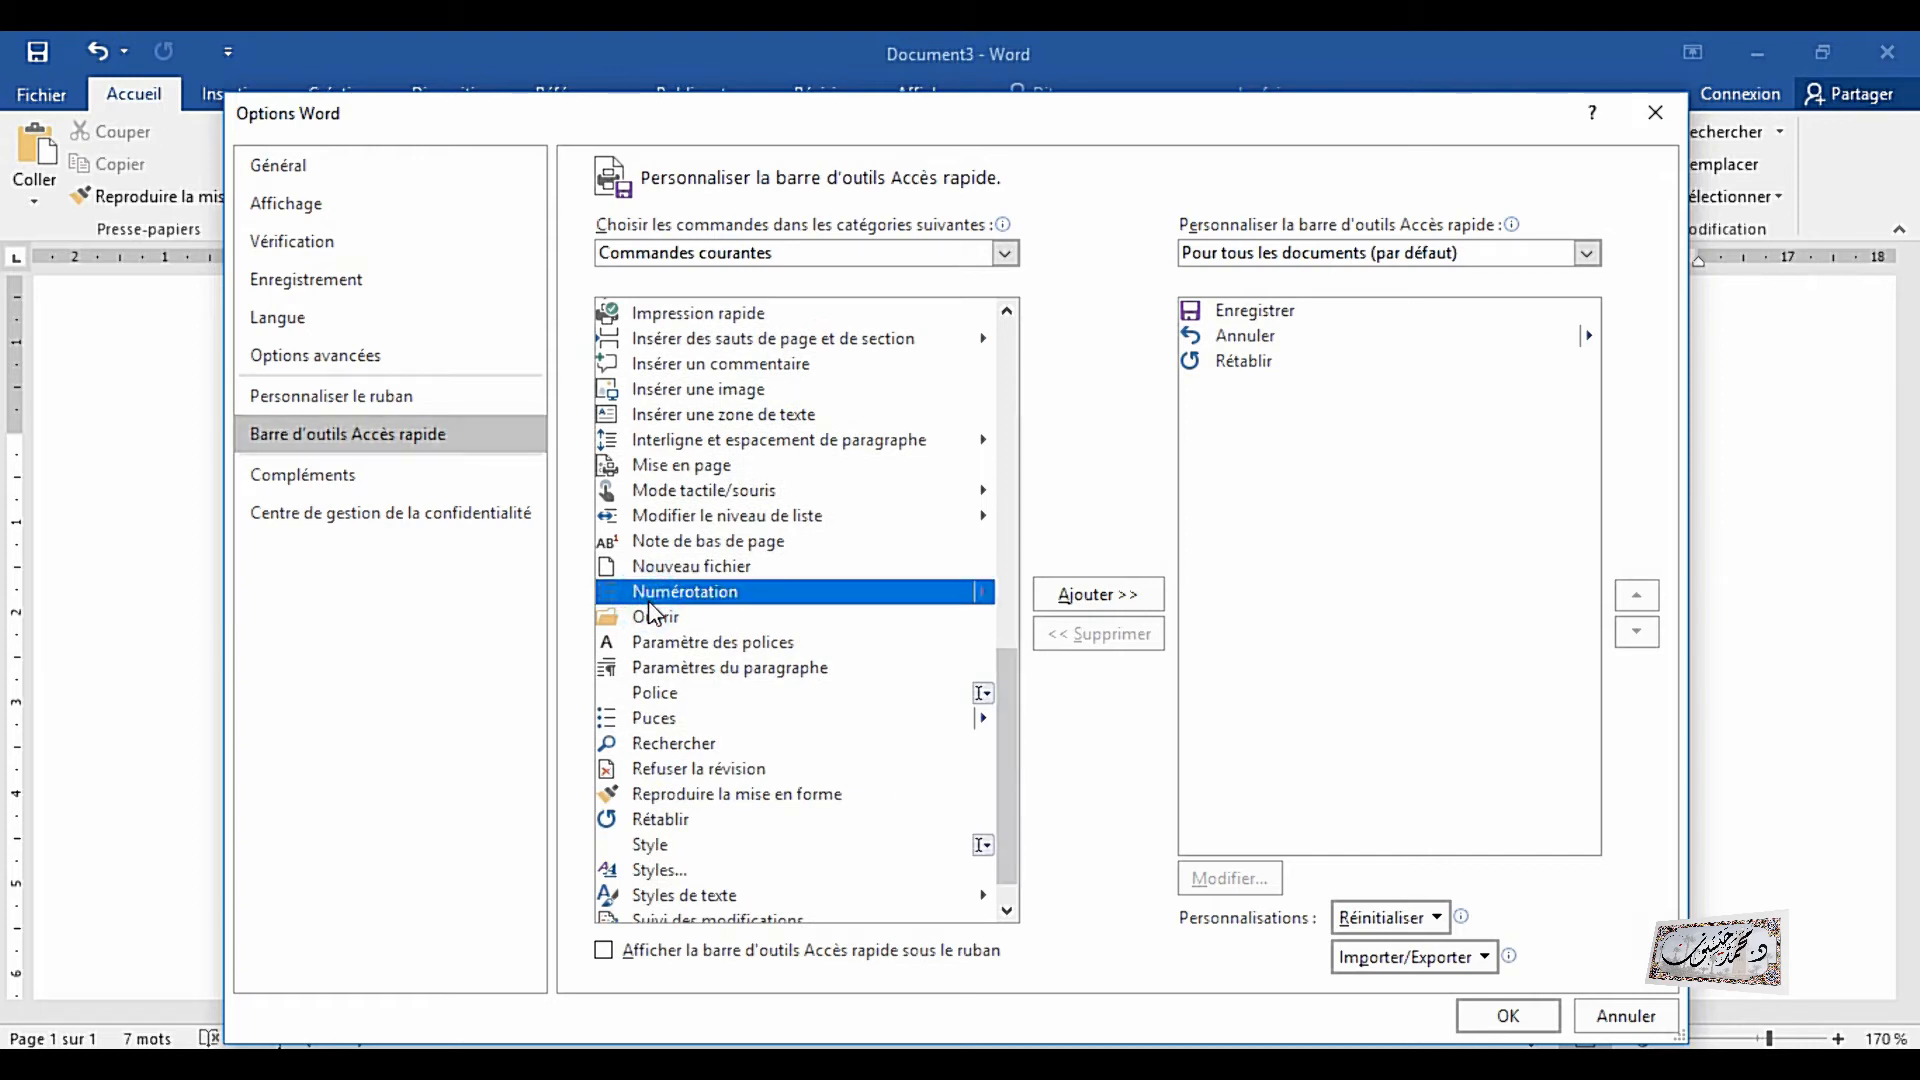
pyautogui.click(655, 618)
pyautogui.click(1098, 596)
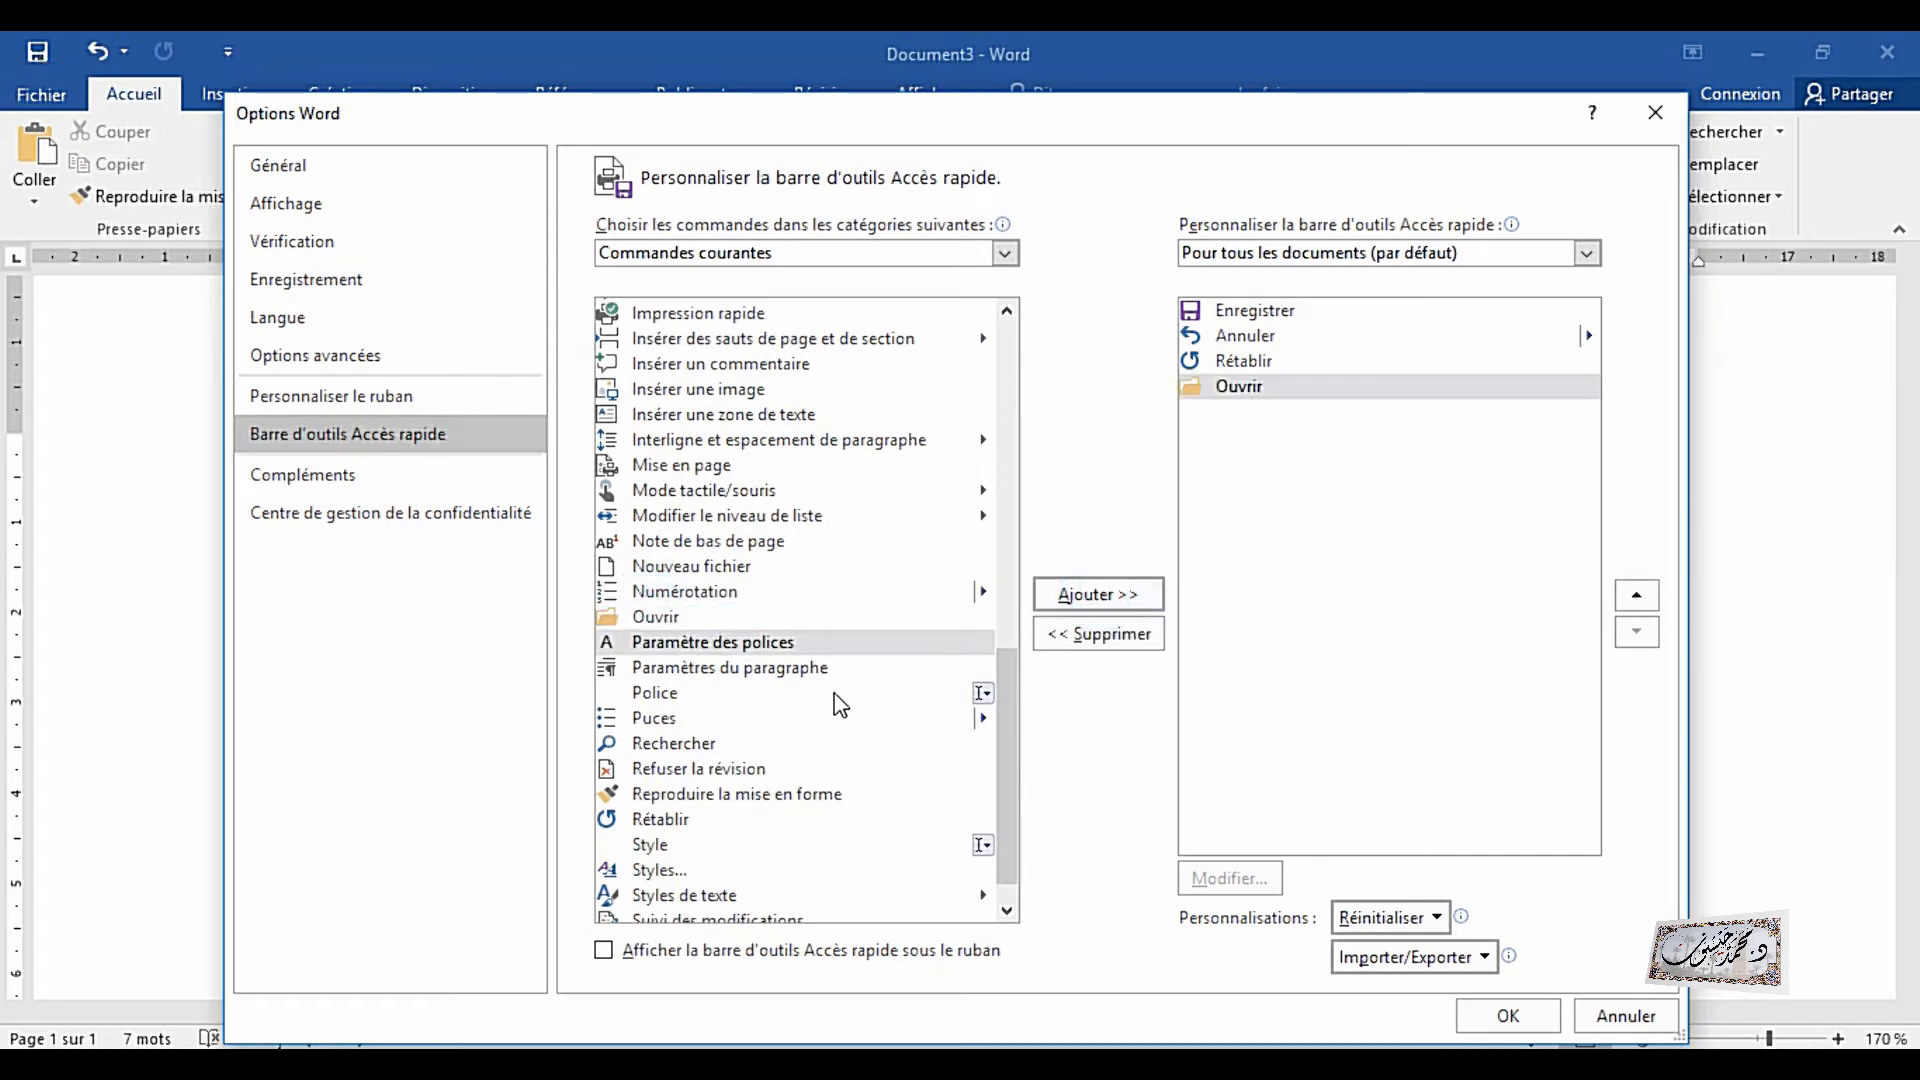
pyautogui.moveTo(1016, 790); pyautogui.dragTo(1024, 896)
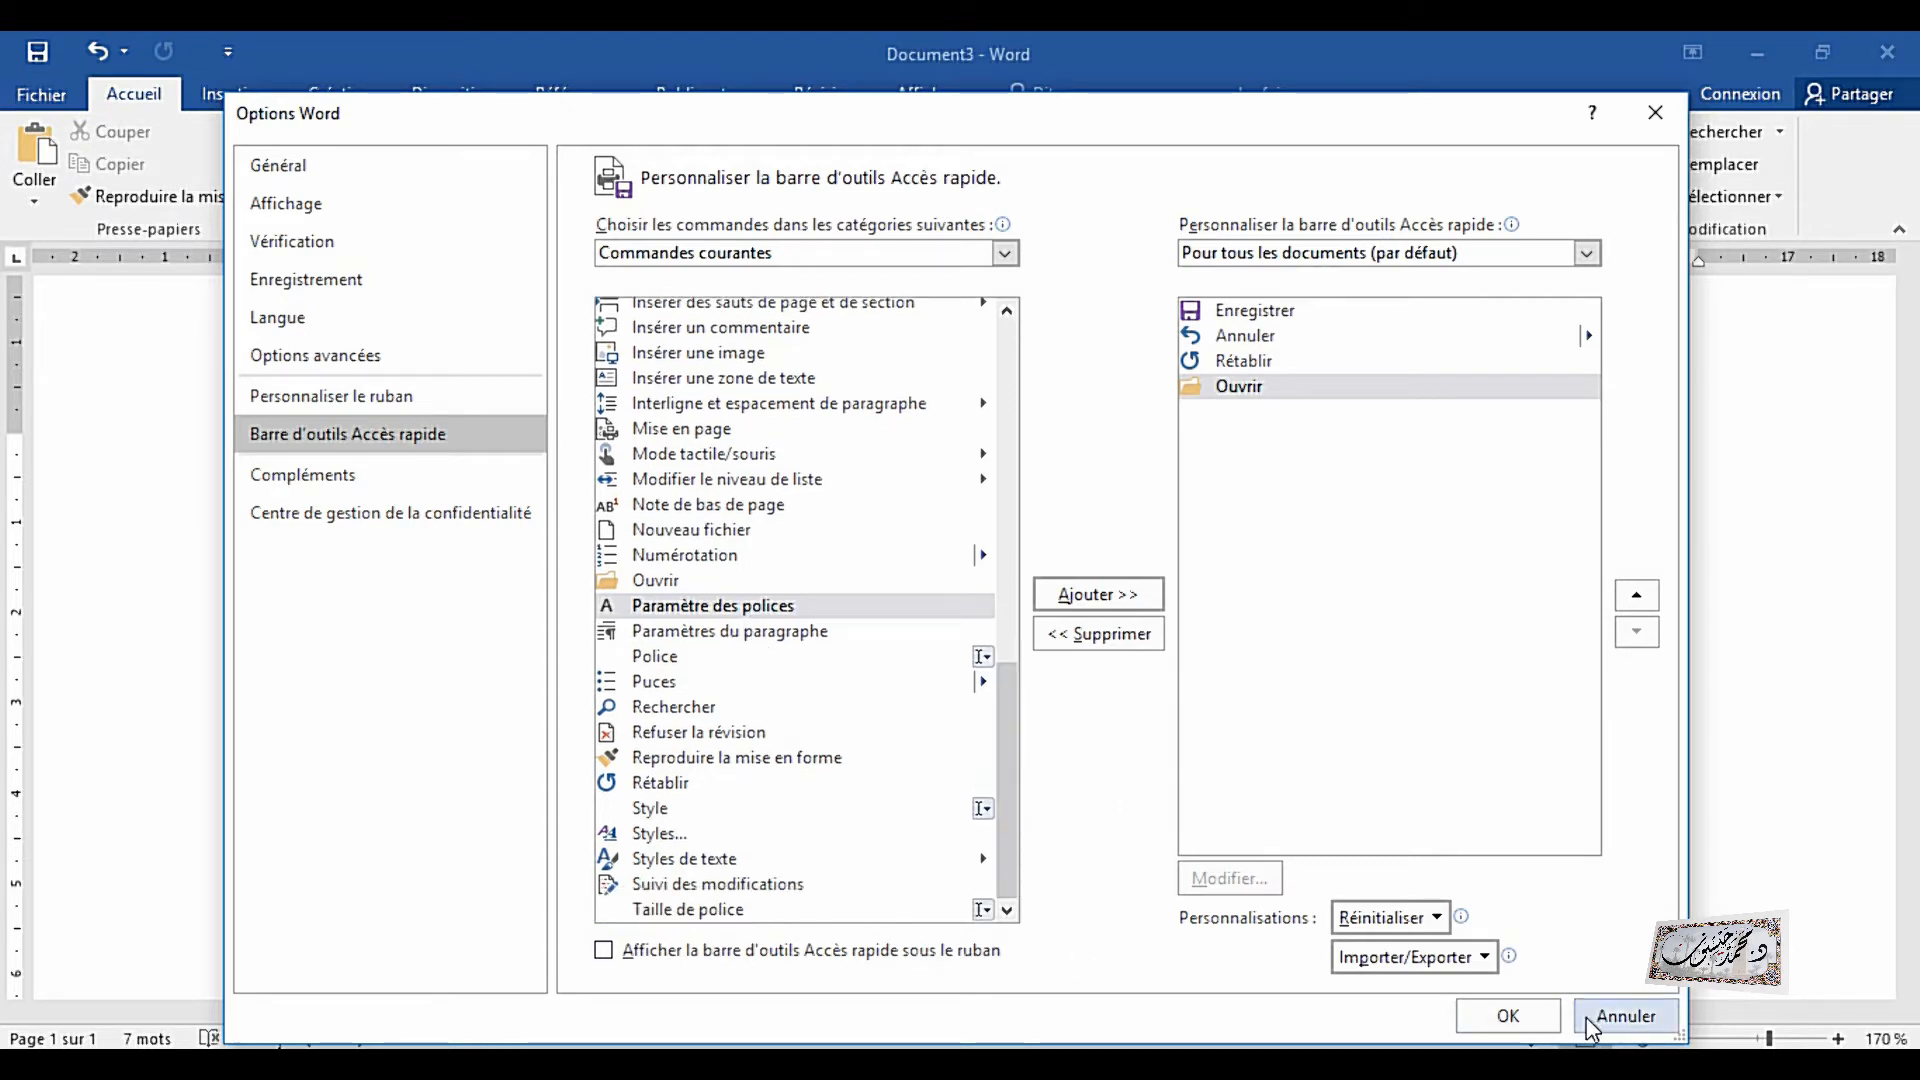
pyautogui.click(1509, 1016)
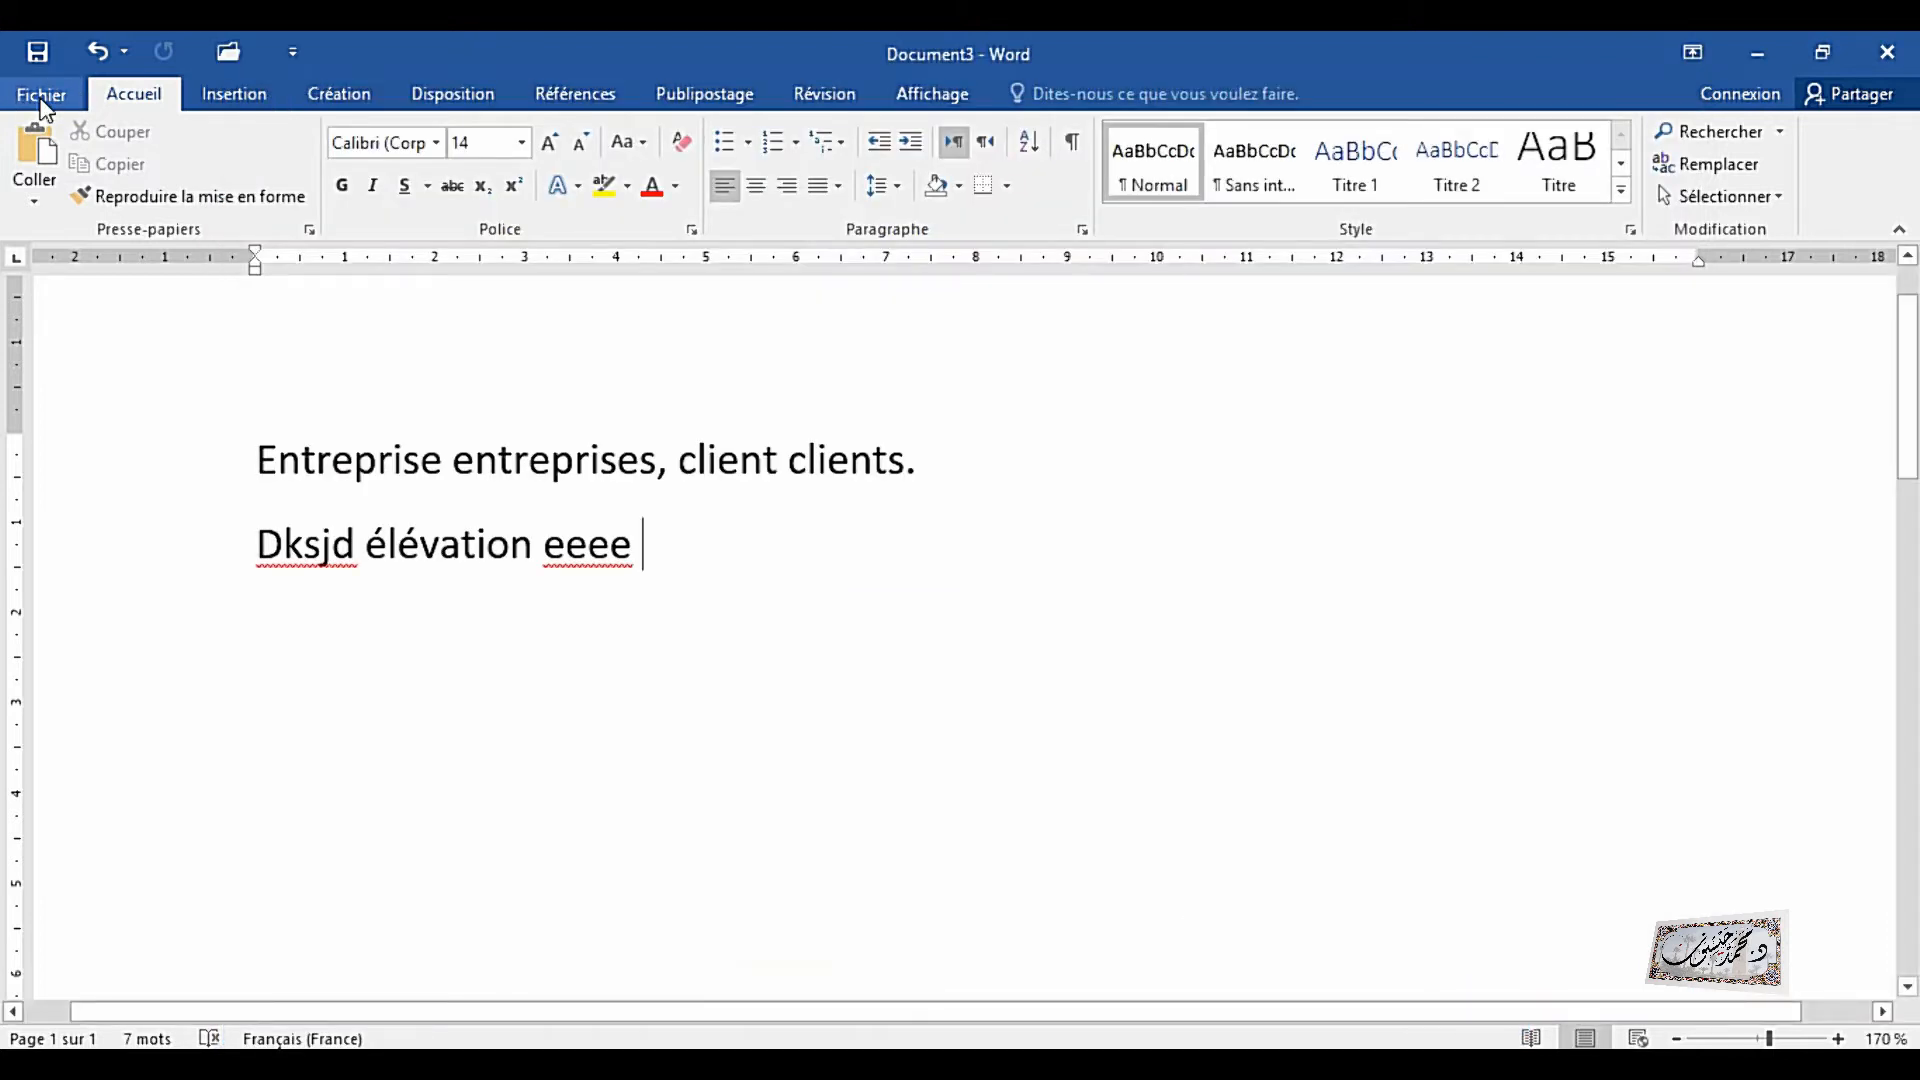
# - Open the Quick Access Toolbar page of the Word options and list Toutes les commandes
pyautogui.click(45, 96)
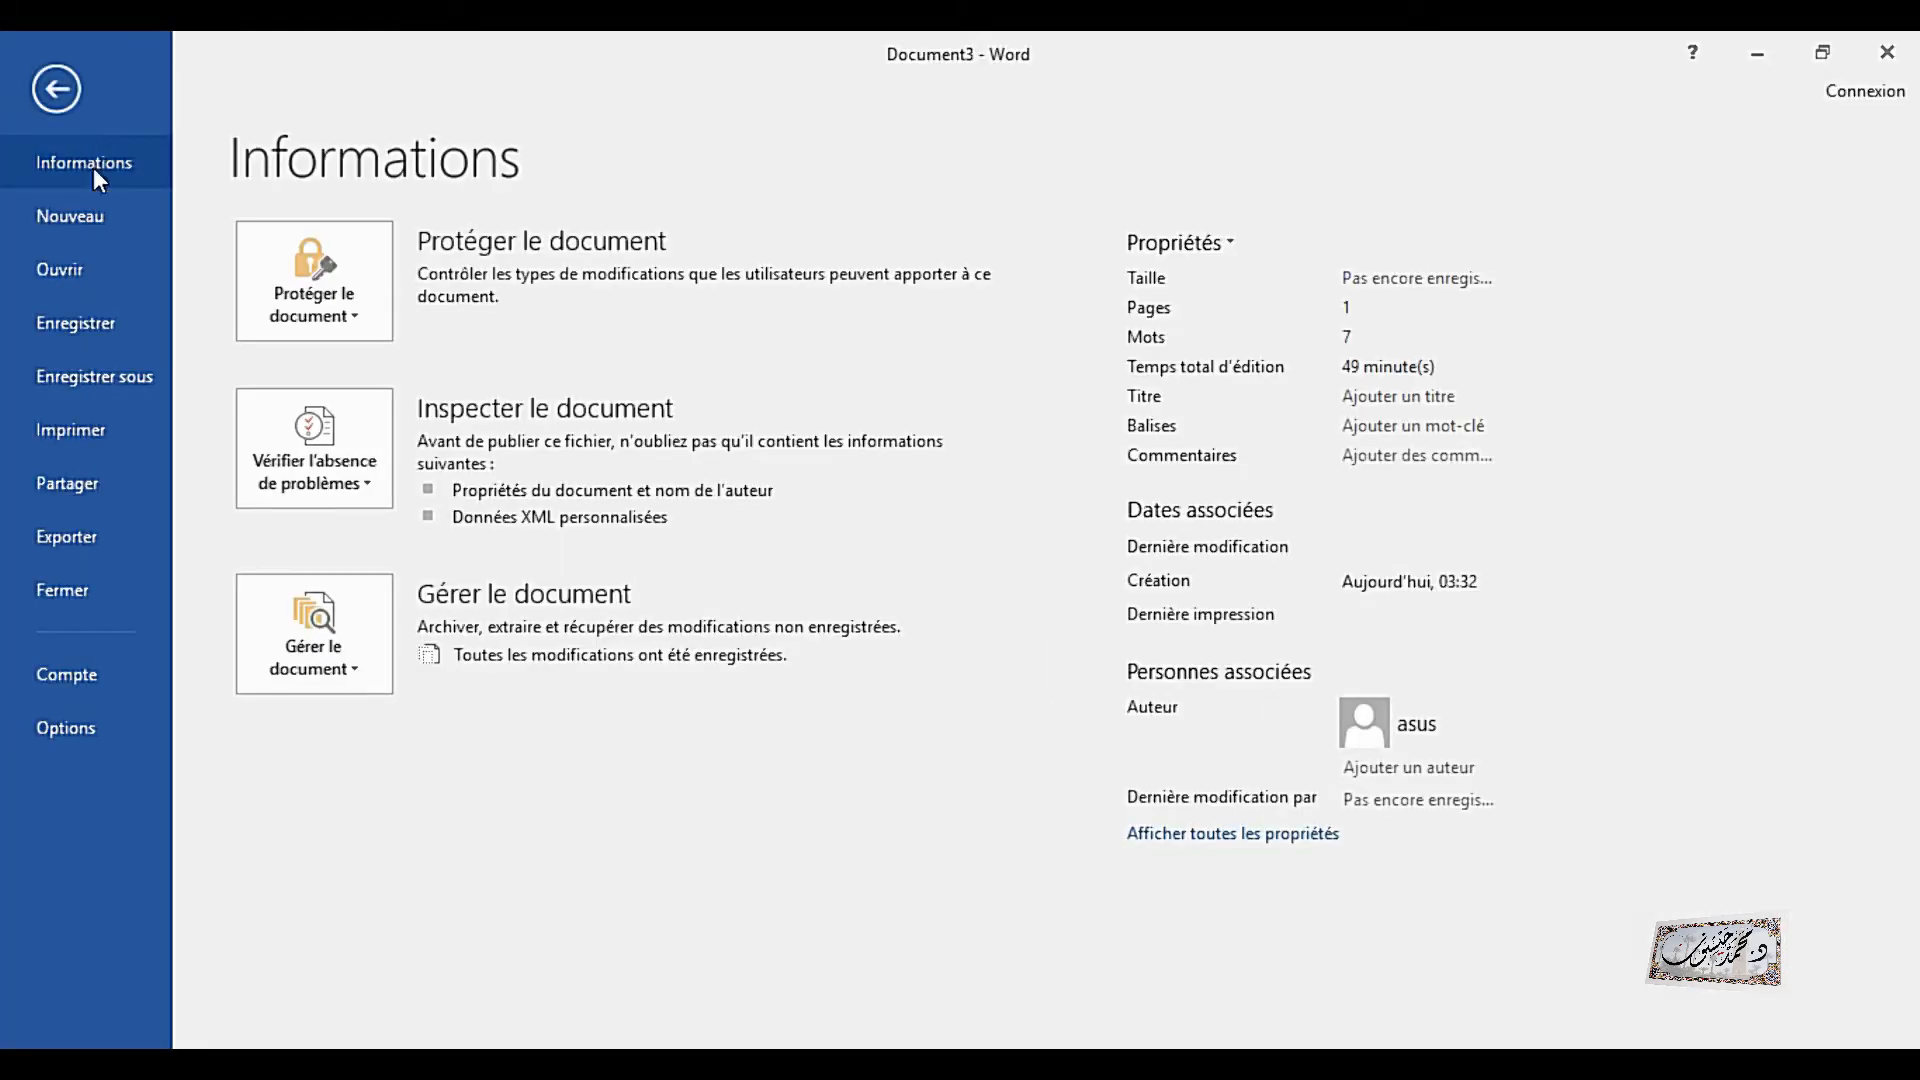
pyautogui.click(66, 724)
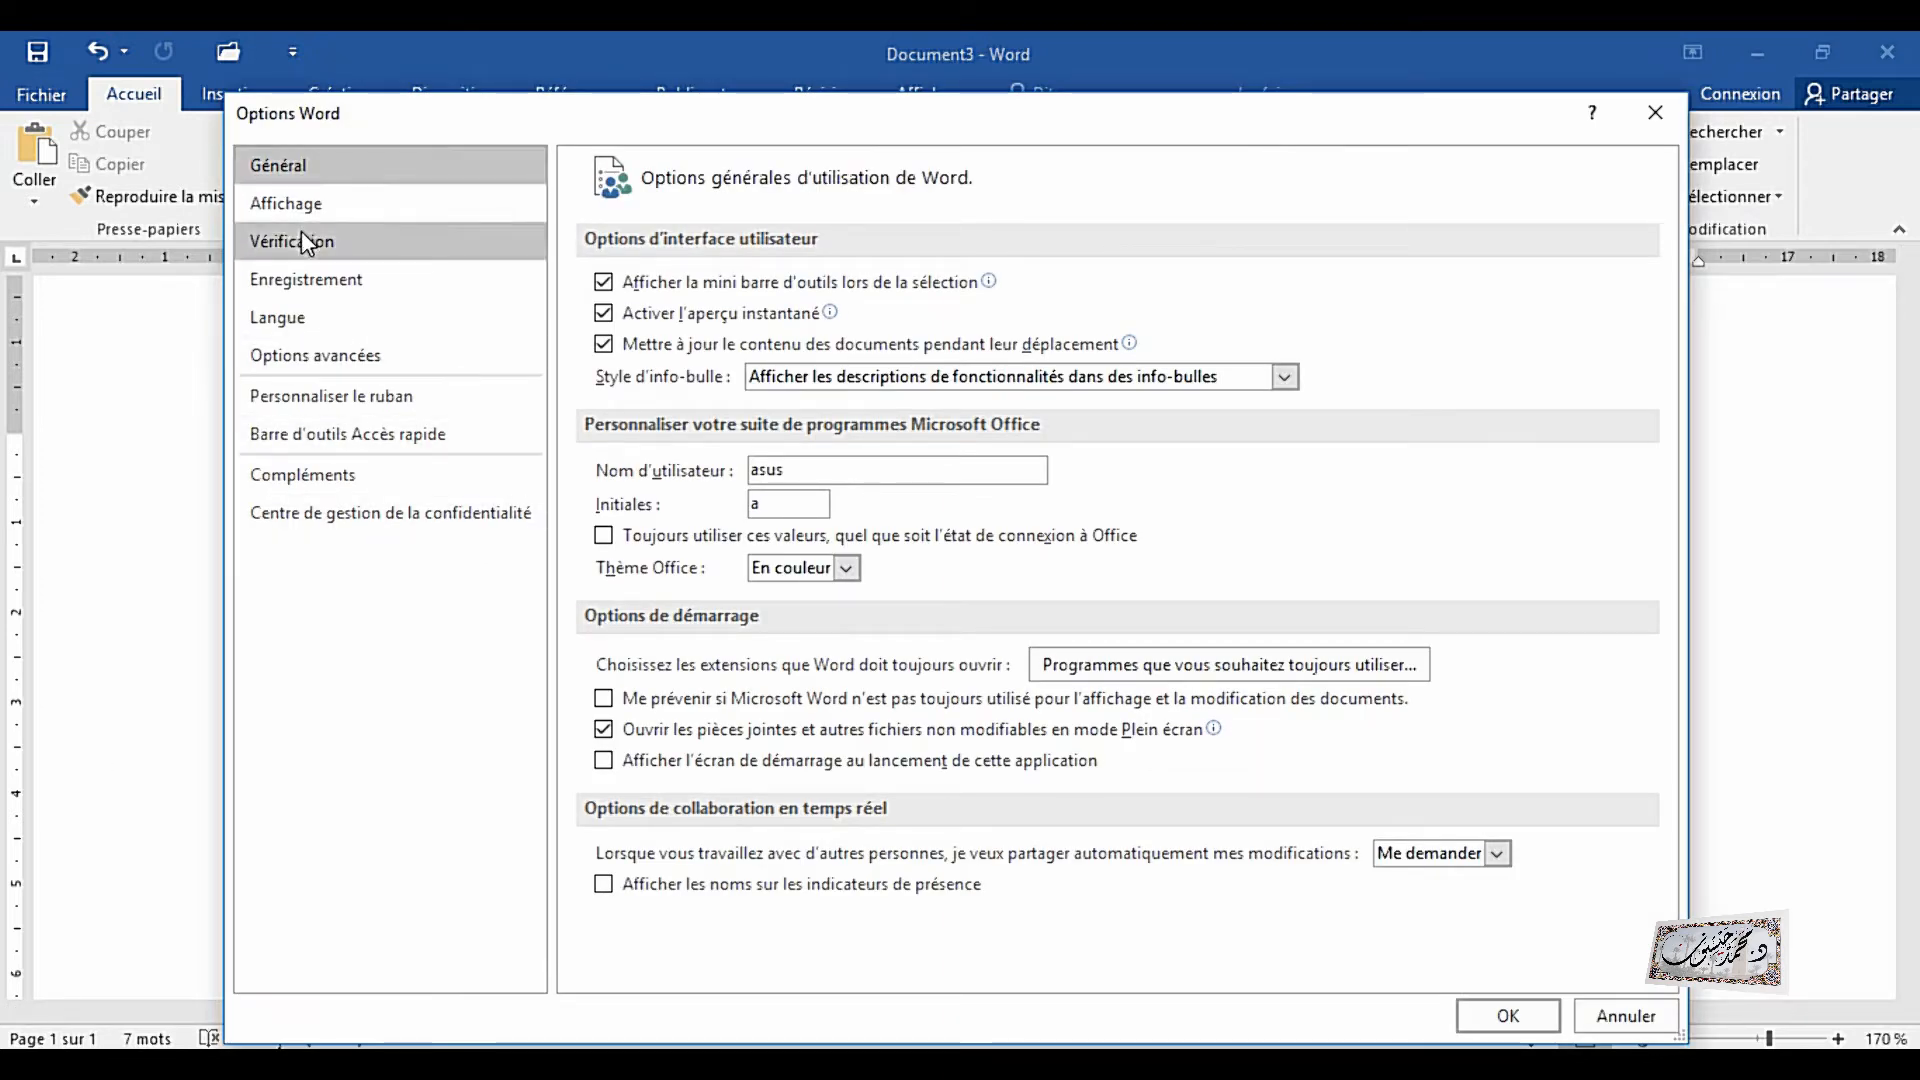
pyautogui.click(320, 440)
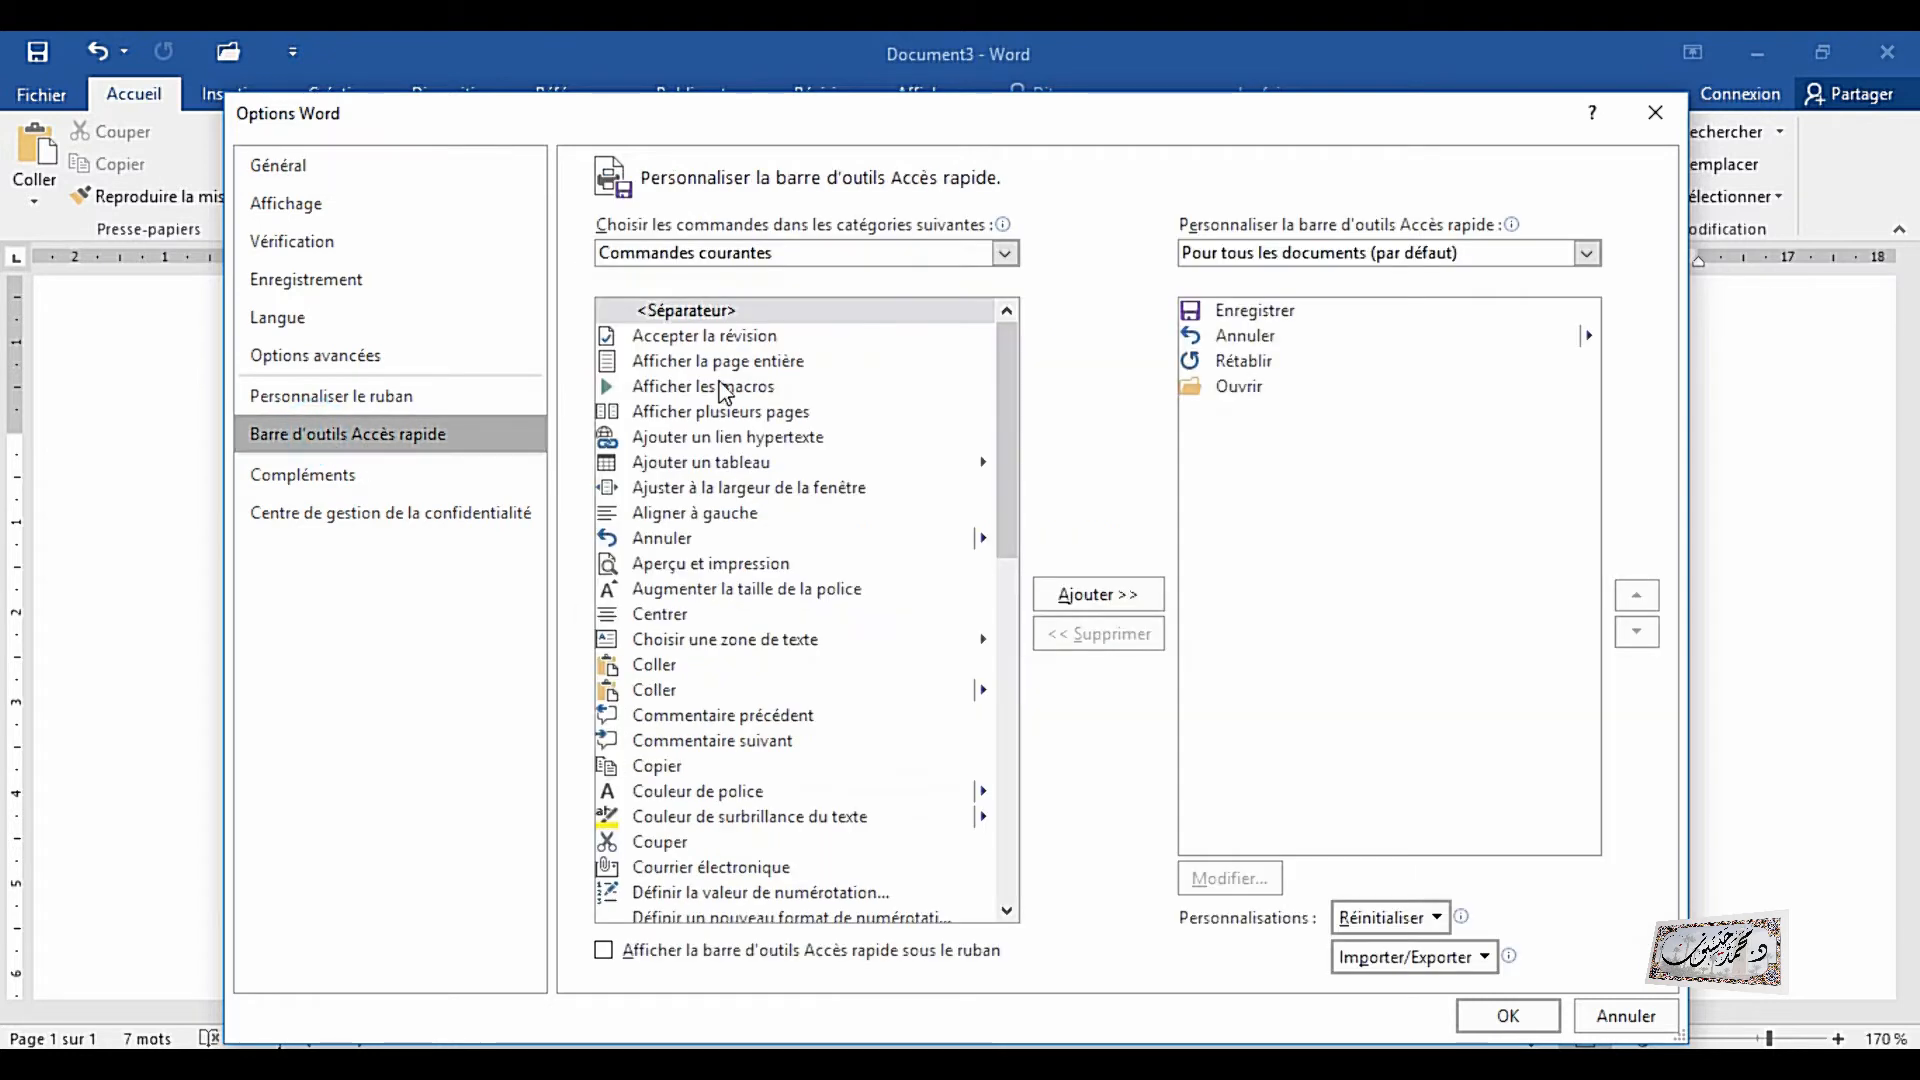
pyautogui.click(1005, 253)
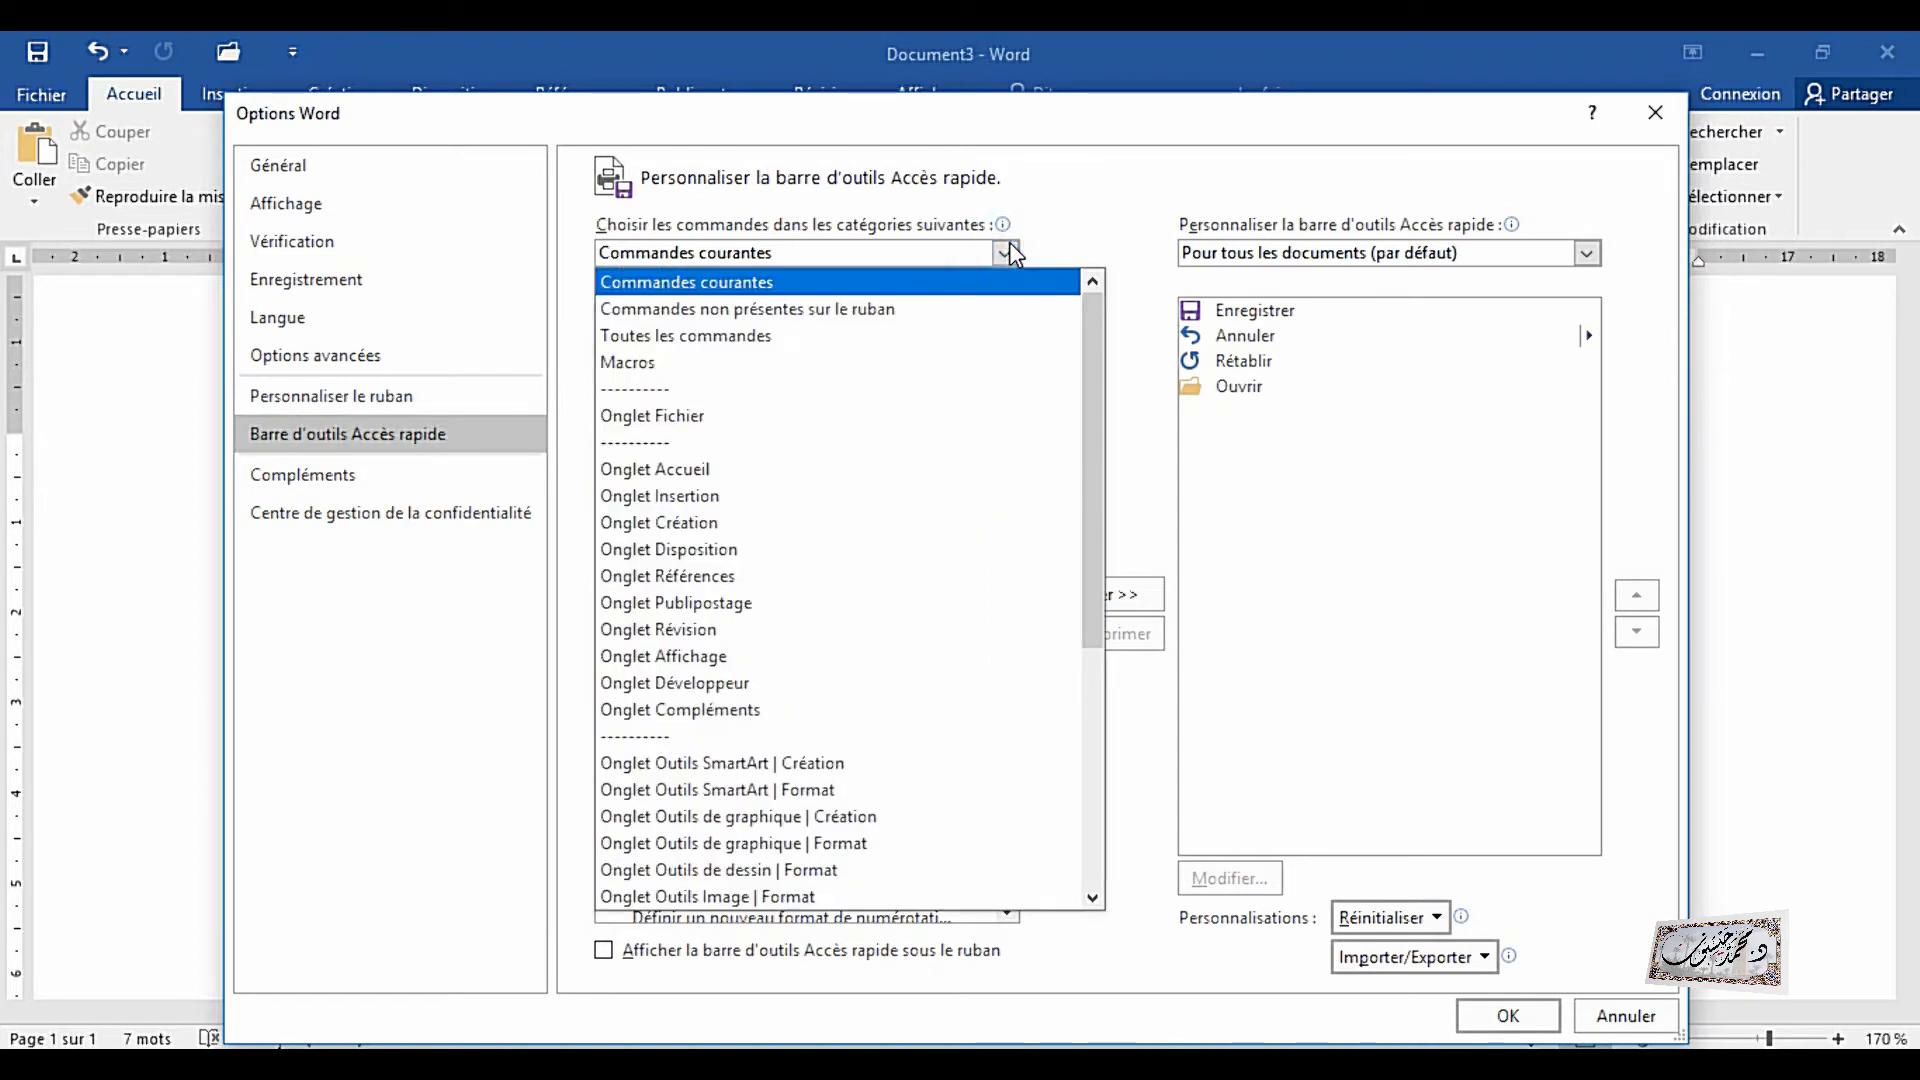
pyautogui.click(760, 338)
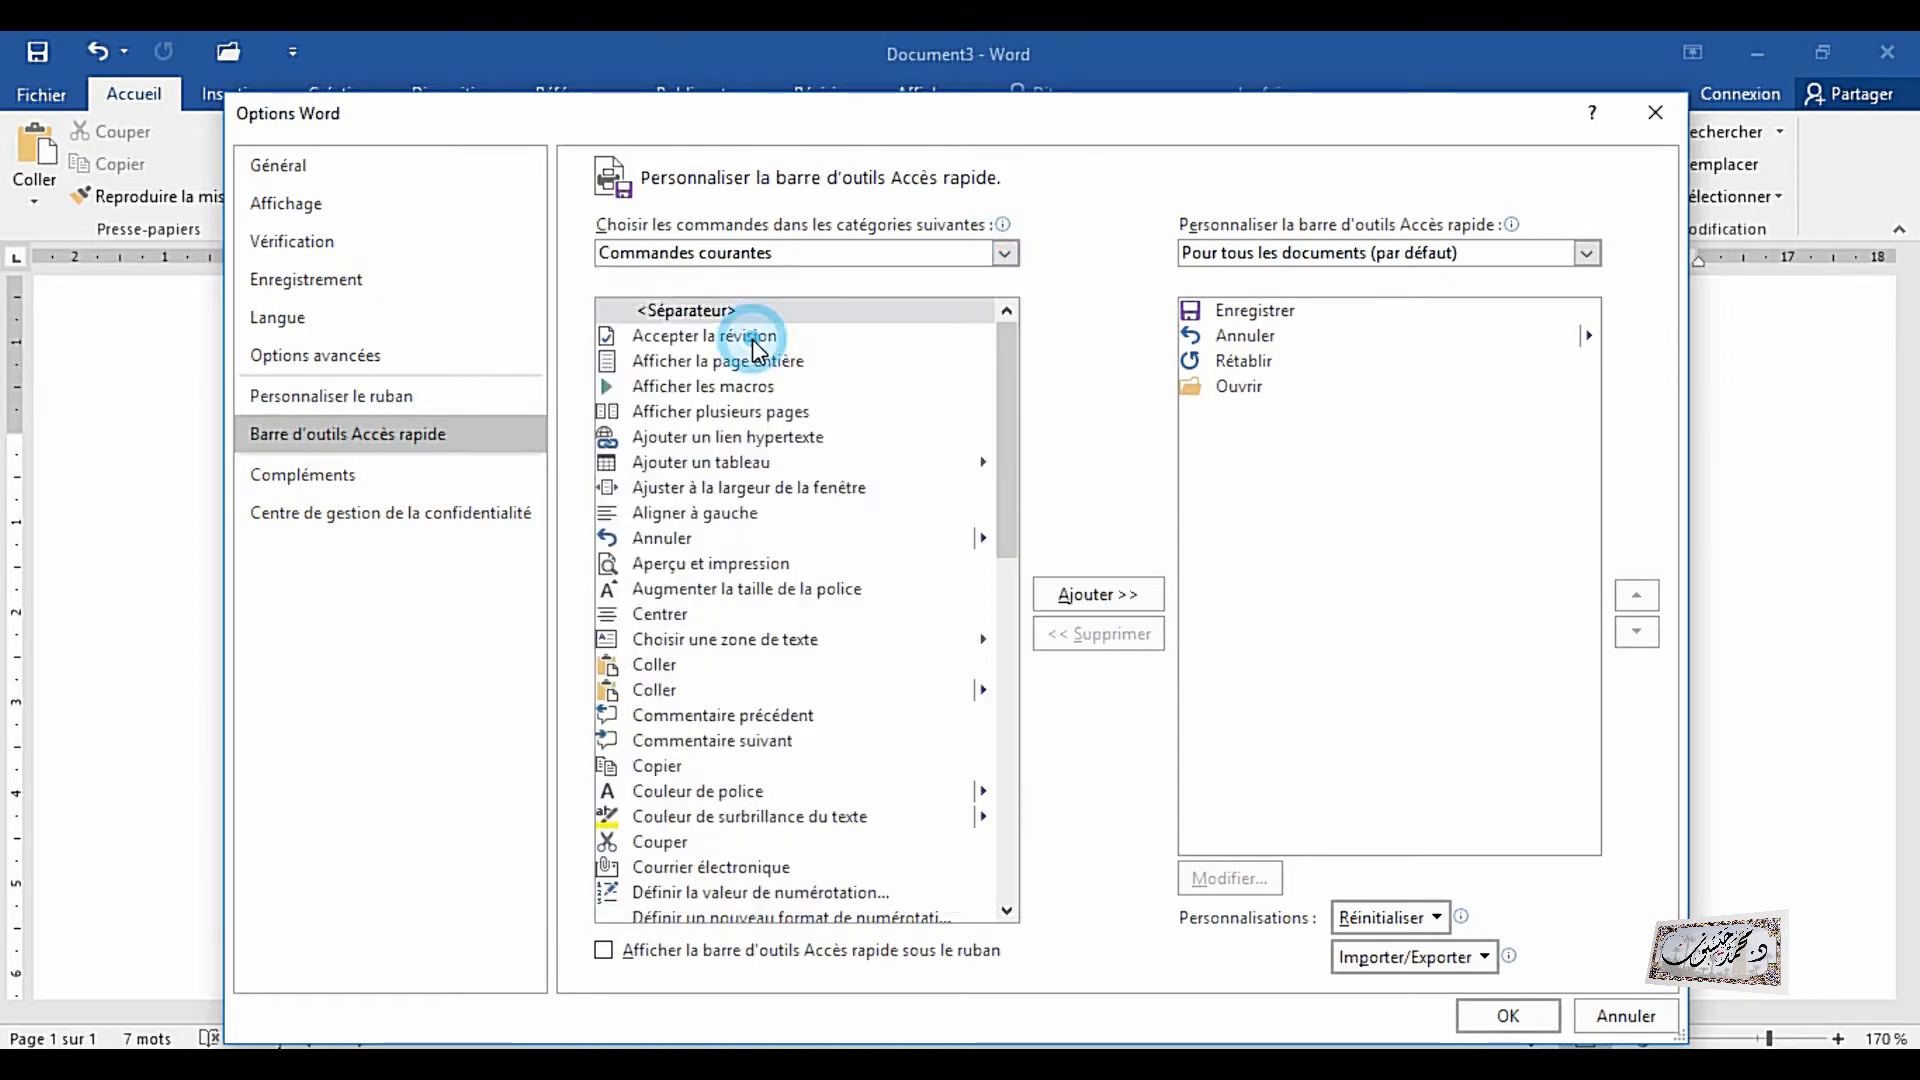
# - Find the Enregistrer sous command in the full list and add it to the Quick Access Toolbar
pyautogui.click(1012, 402)
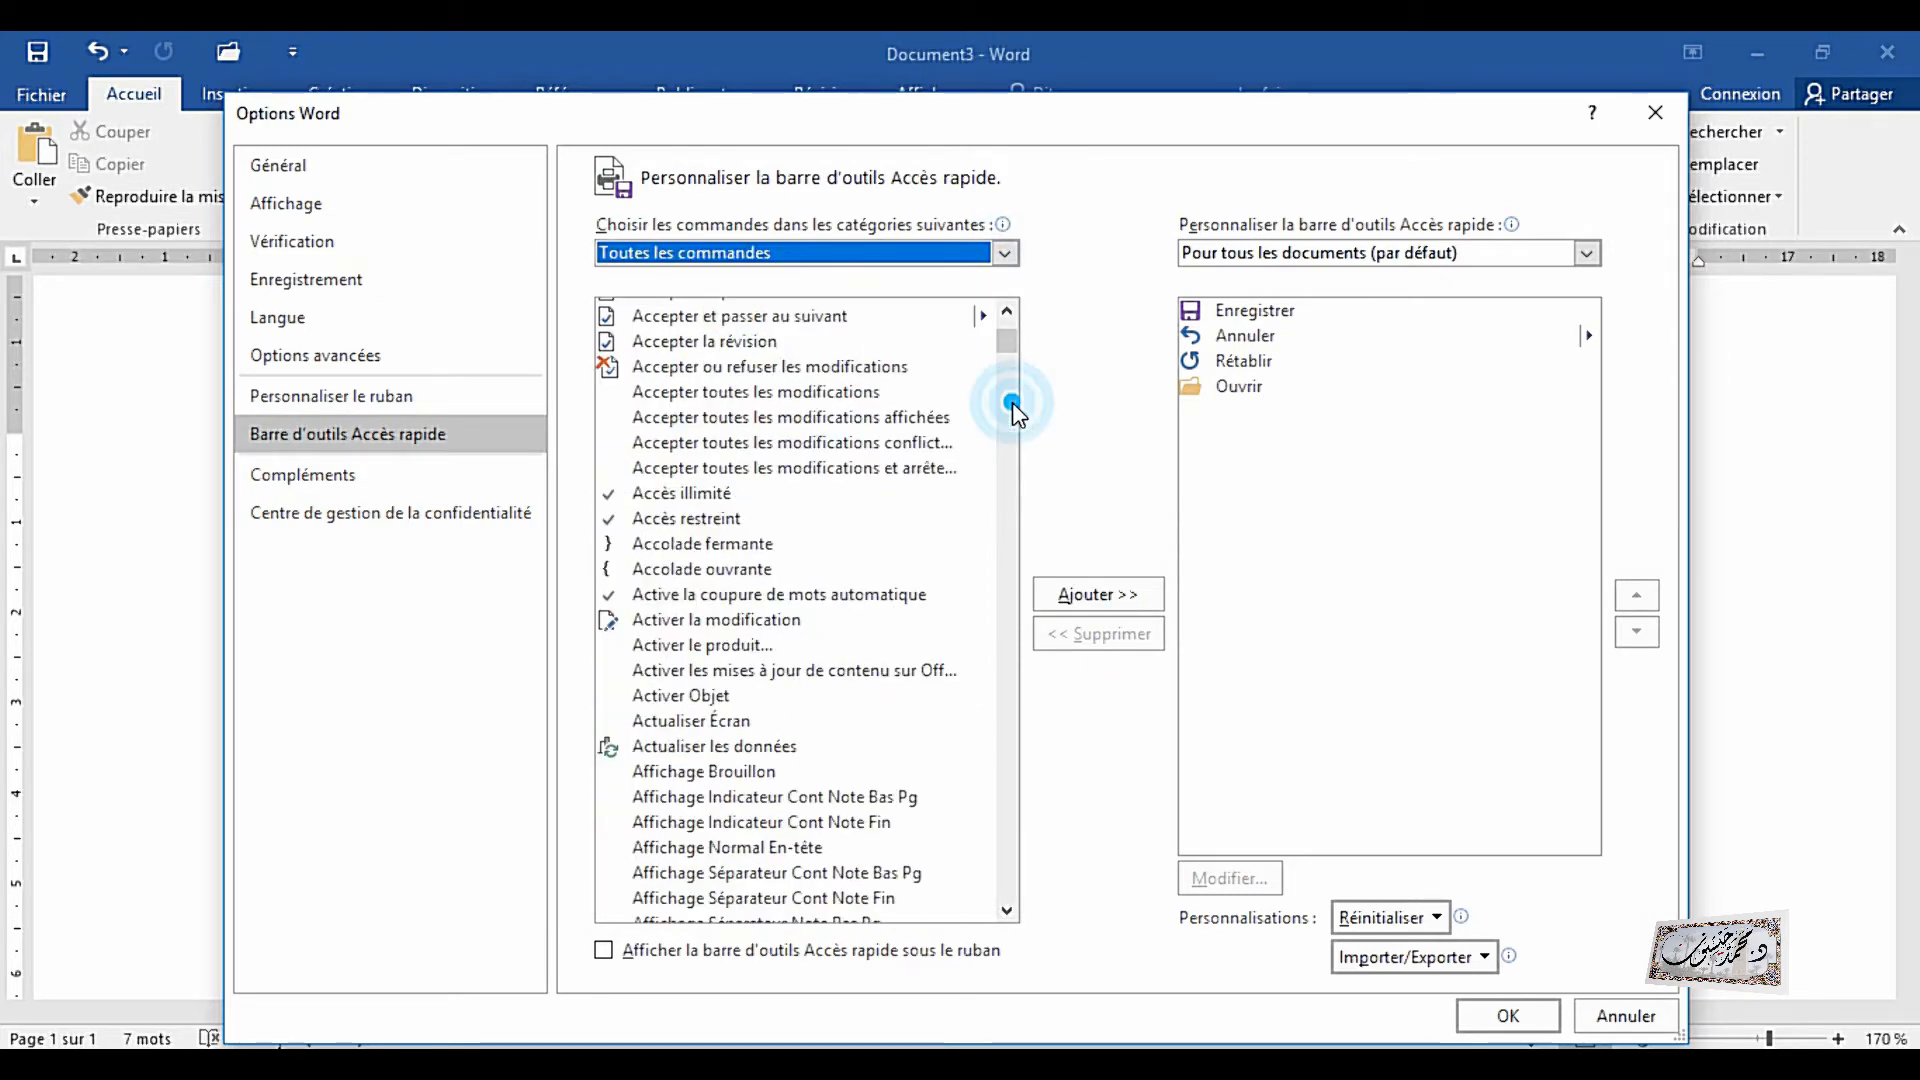
pyautogui.click(1000, 505)
pyautogui.click(1001, 505)
pyautogui.moveTo(1005, 407); pyautogui.dragTo(1036, 555)
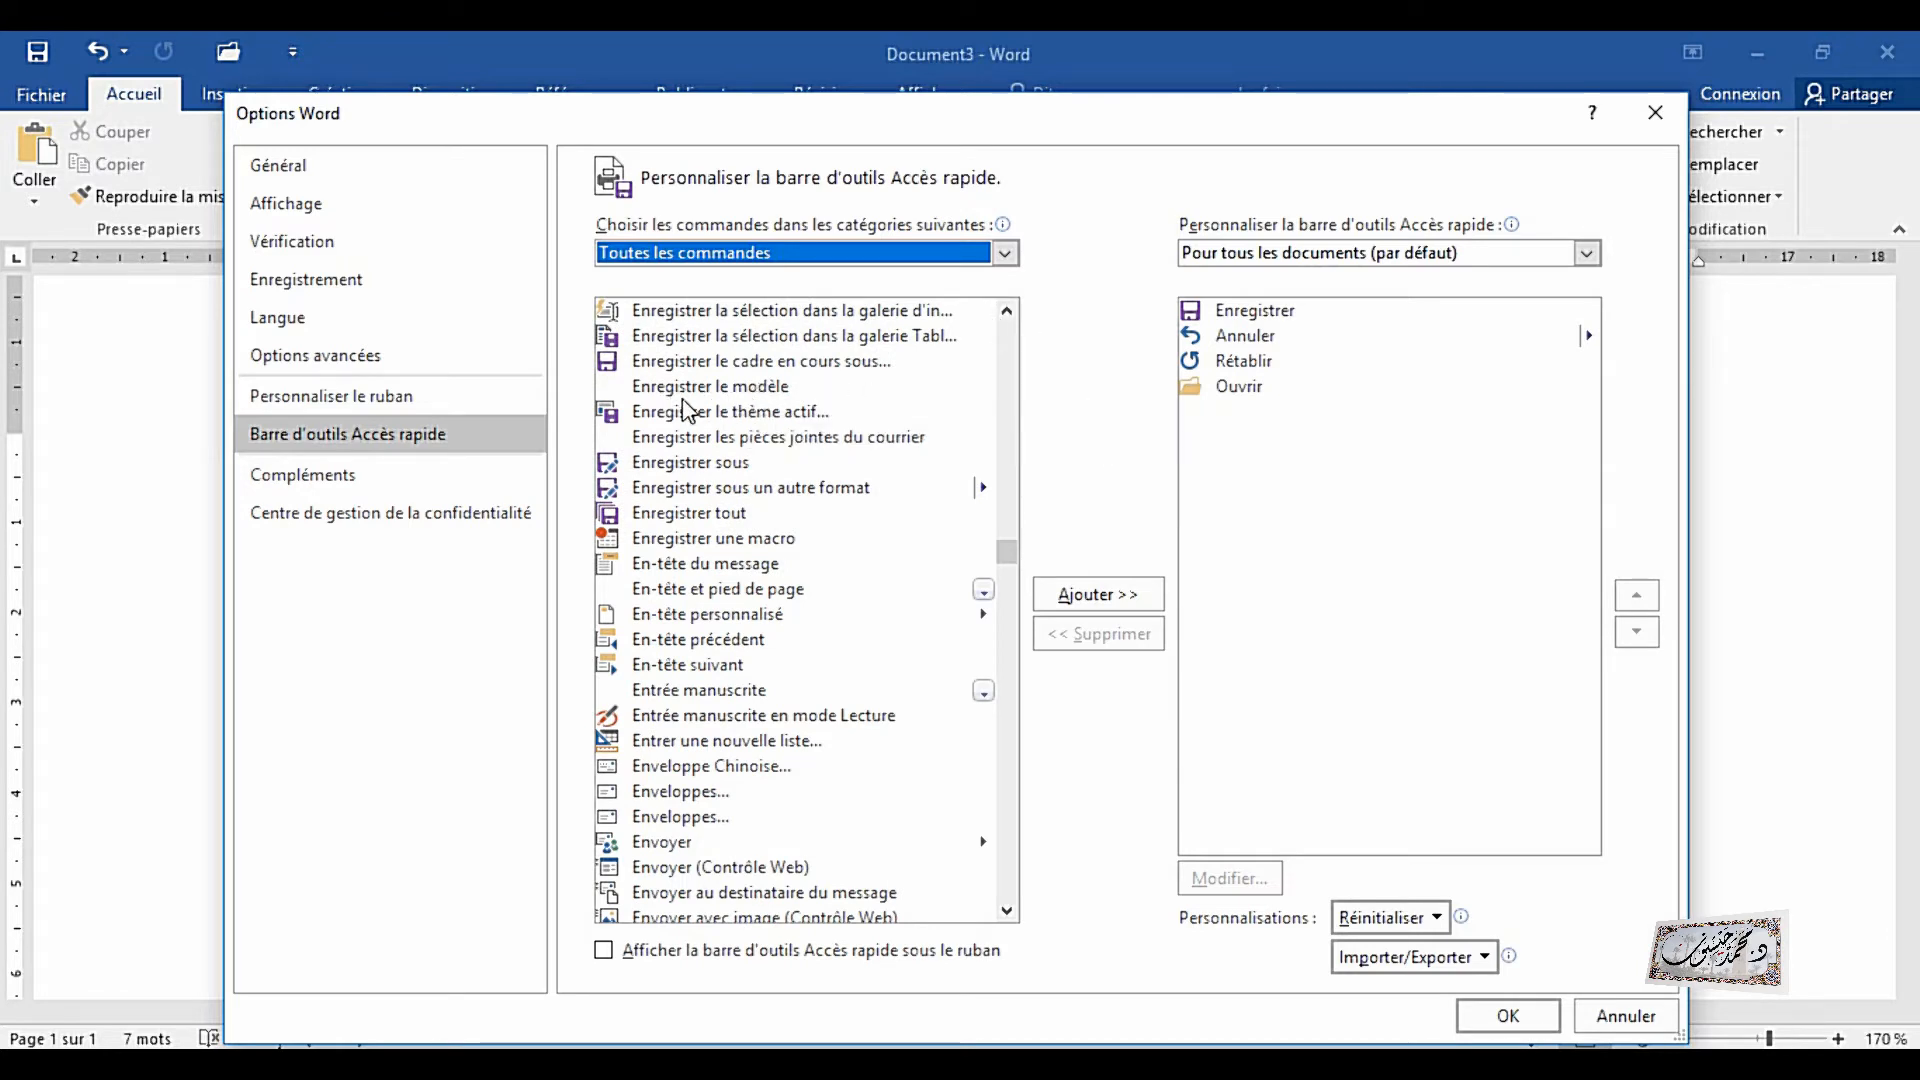
pyautogui.click(687, 338)
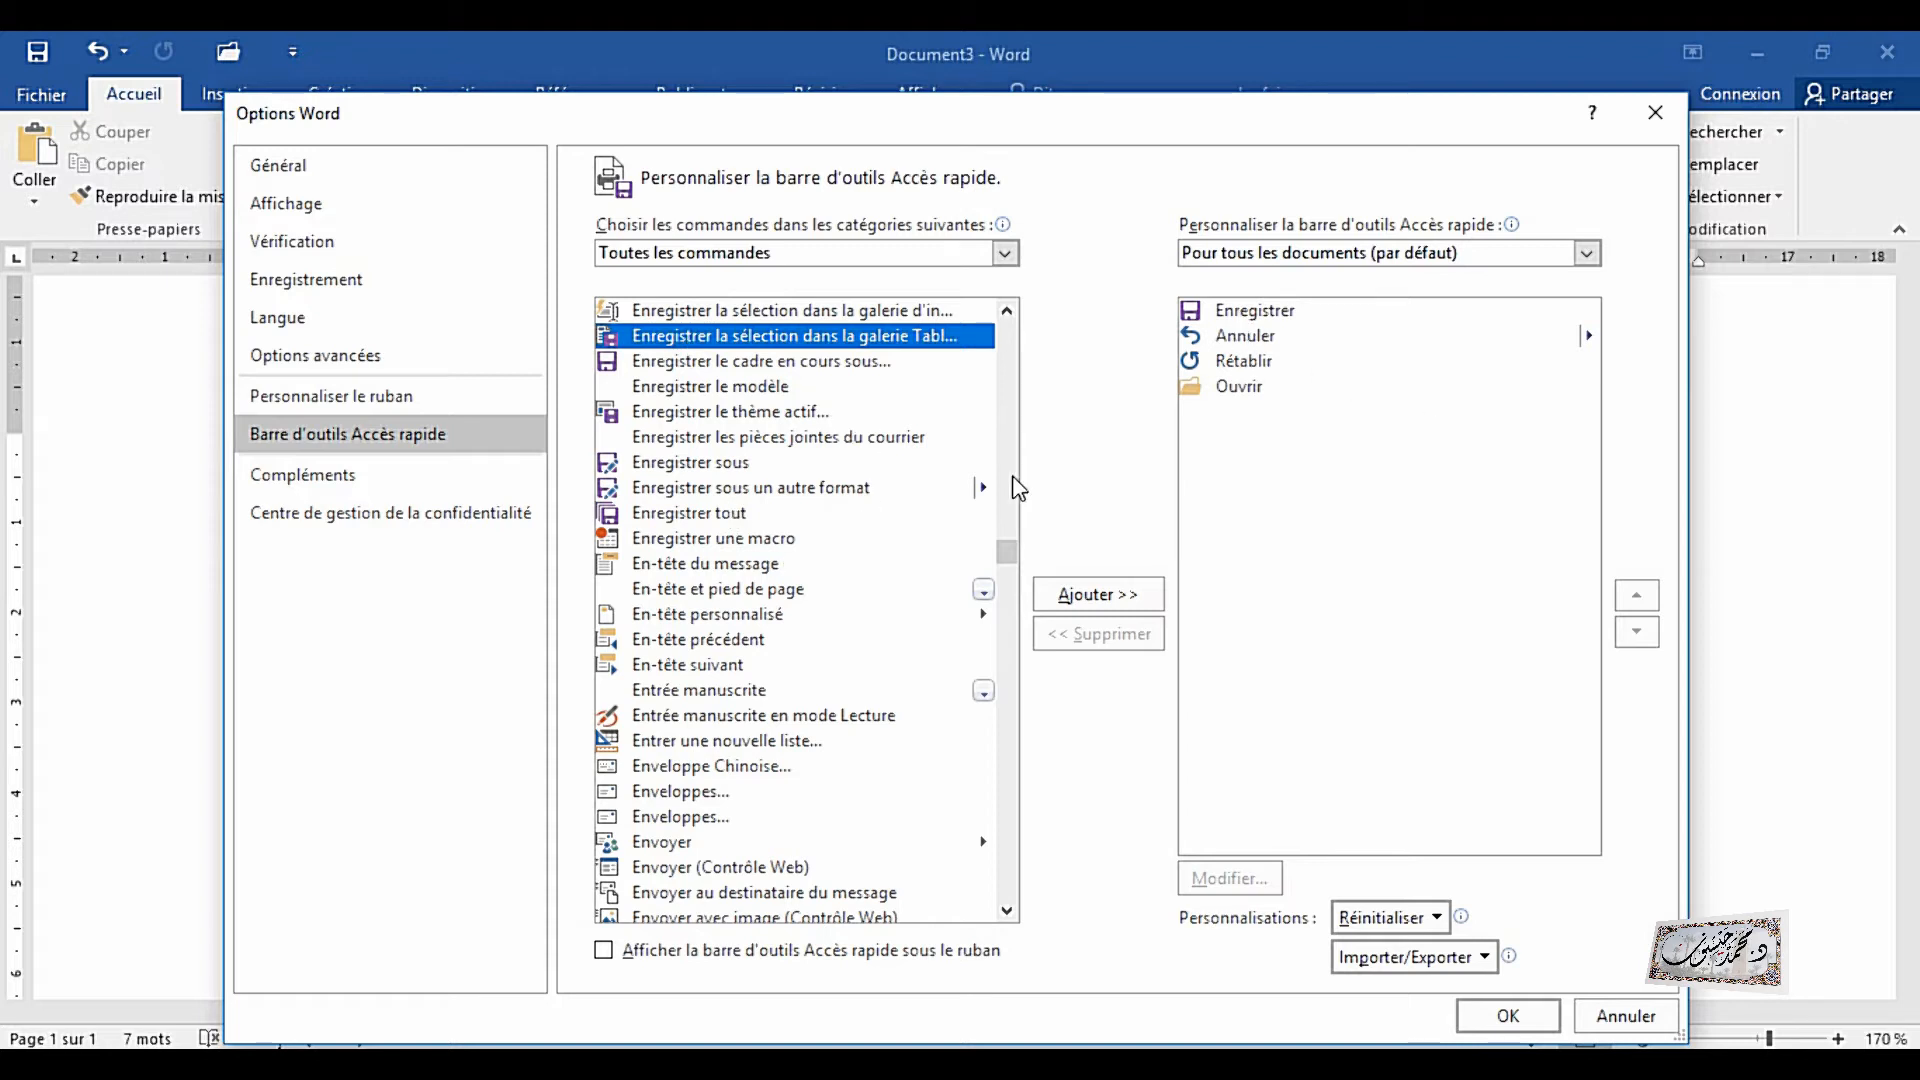
pyautogui.click(742, 470)
pyautogui.click(1098, 594)
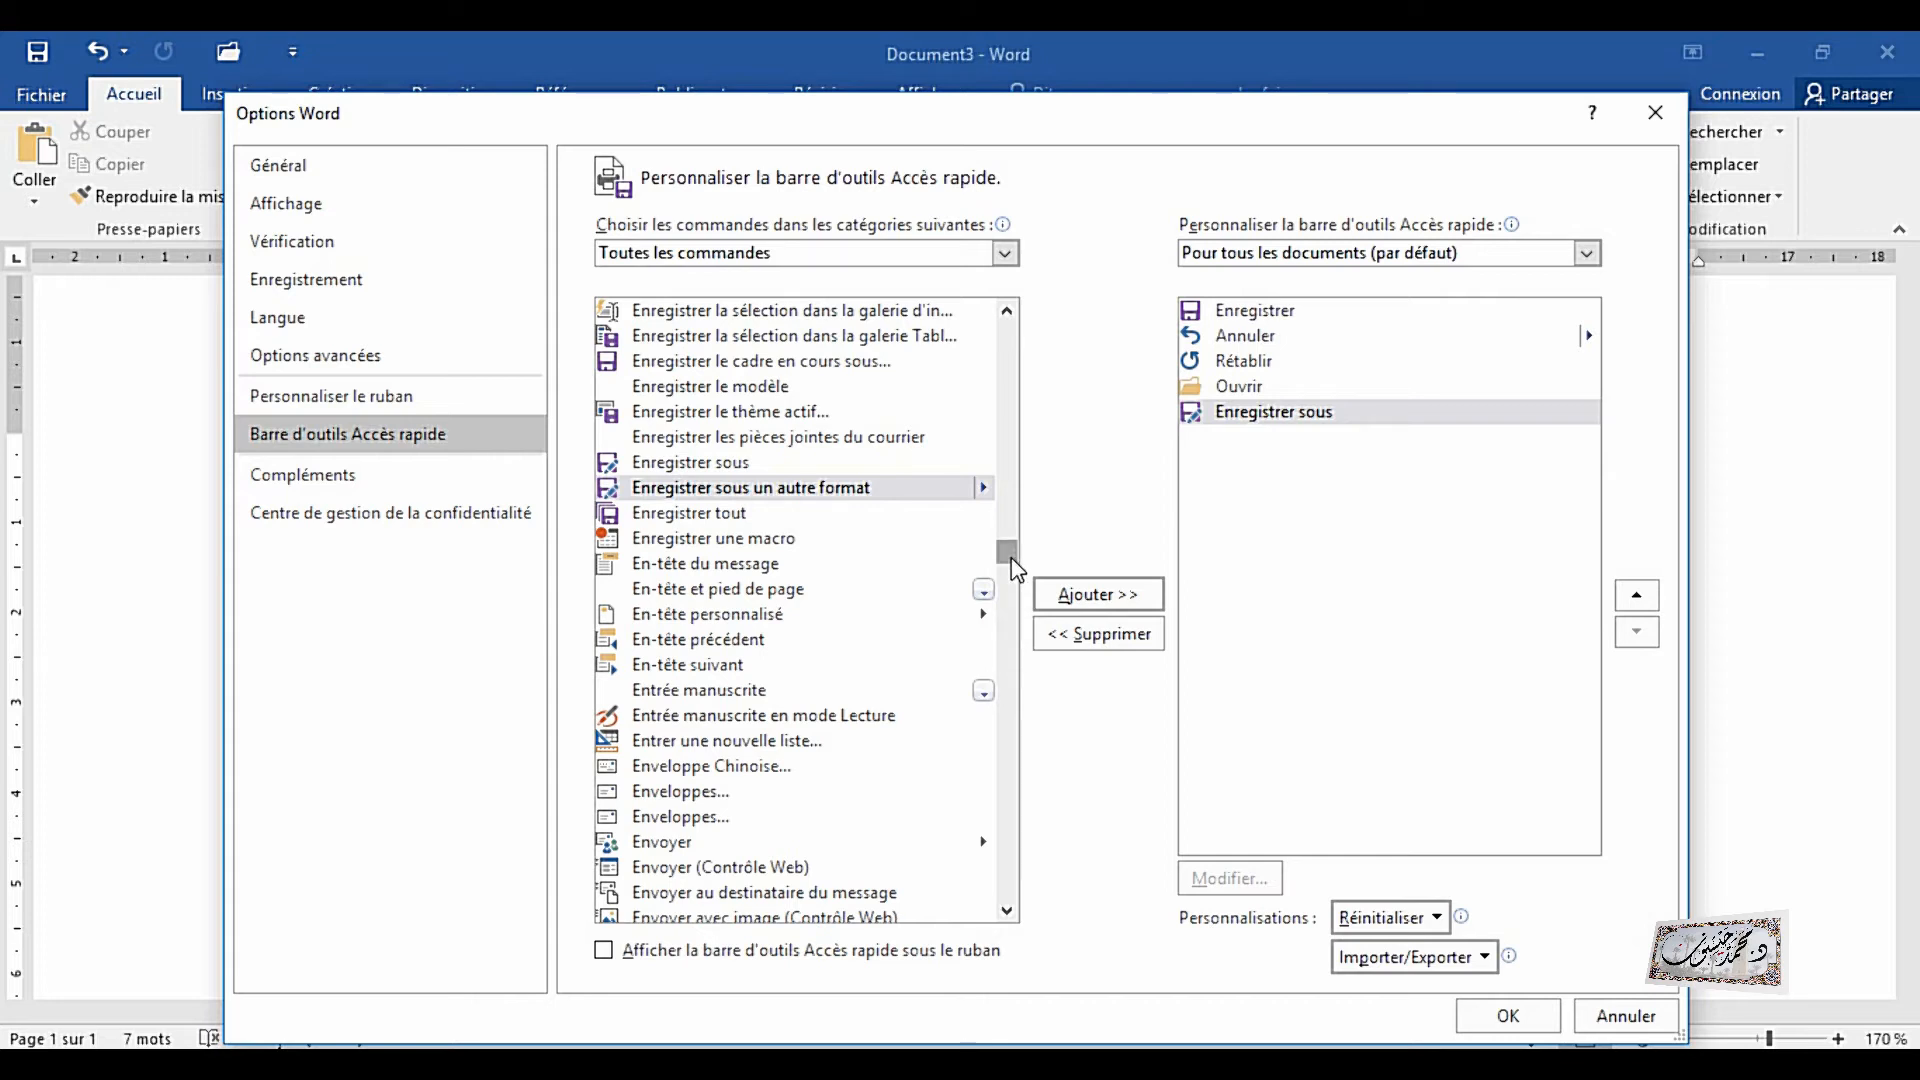
# - Find the Fermer le fichier command in the full list and add it to the Quick Access Toolbar
pyautogui.moveTo(1011, 560); pyautogui.dragTo(1008, 589)
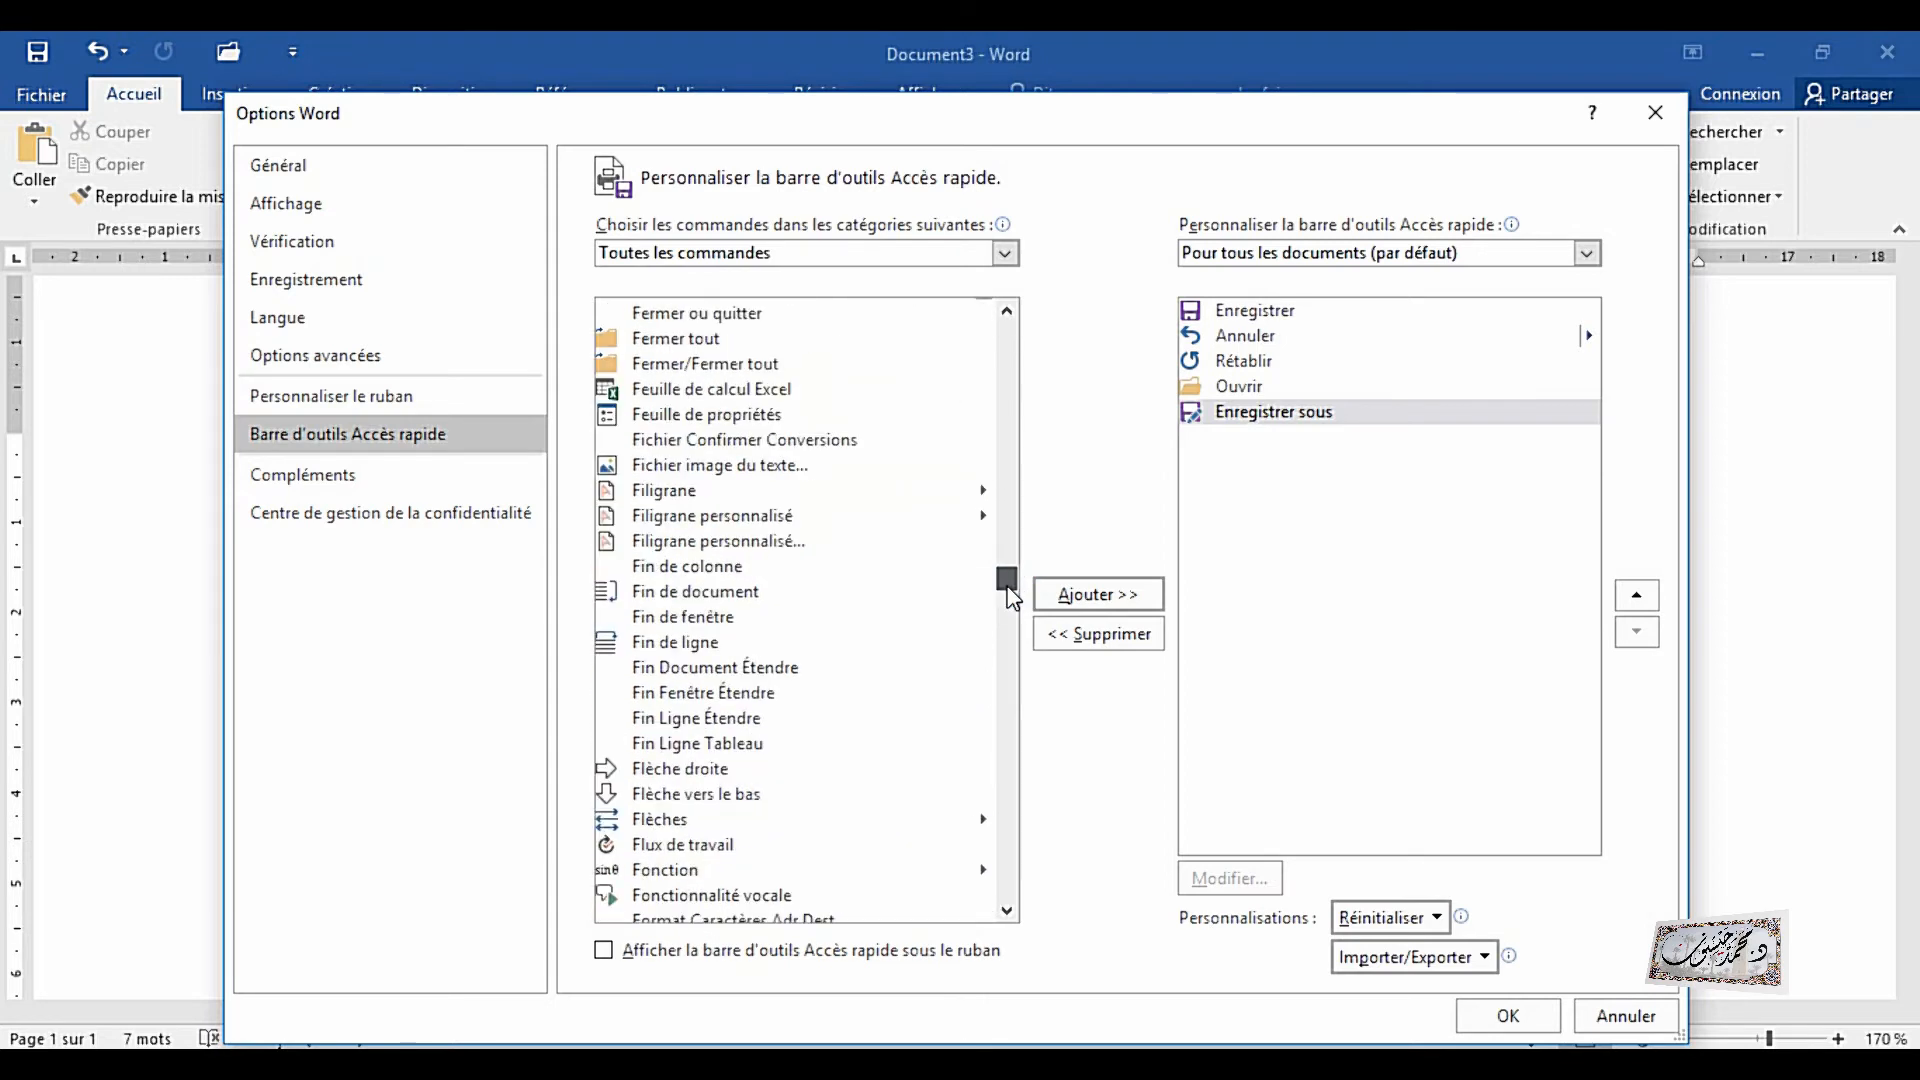
pyautogui.click(703, 345)
pyautogui.click(731, 366)
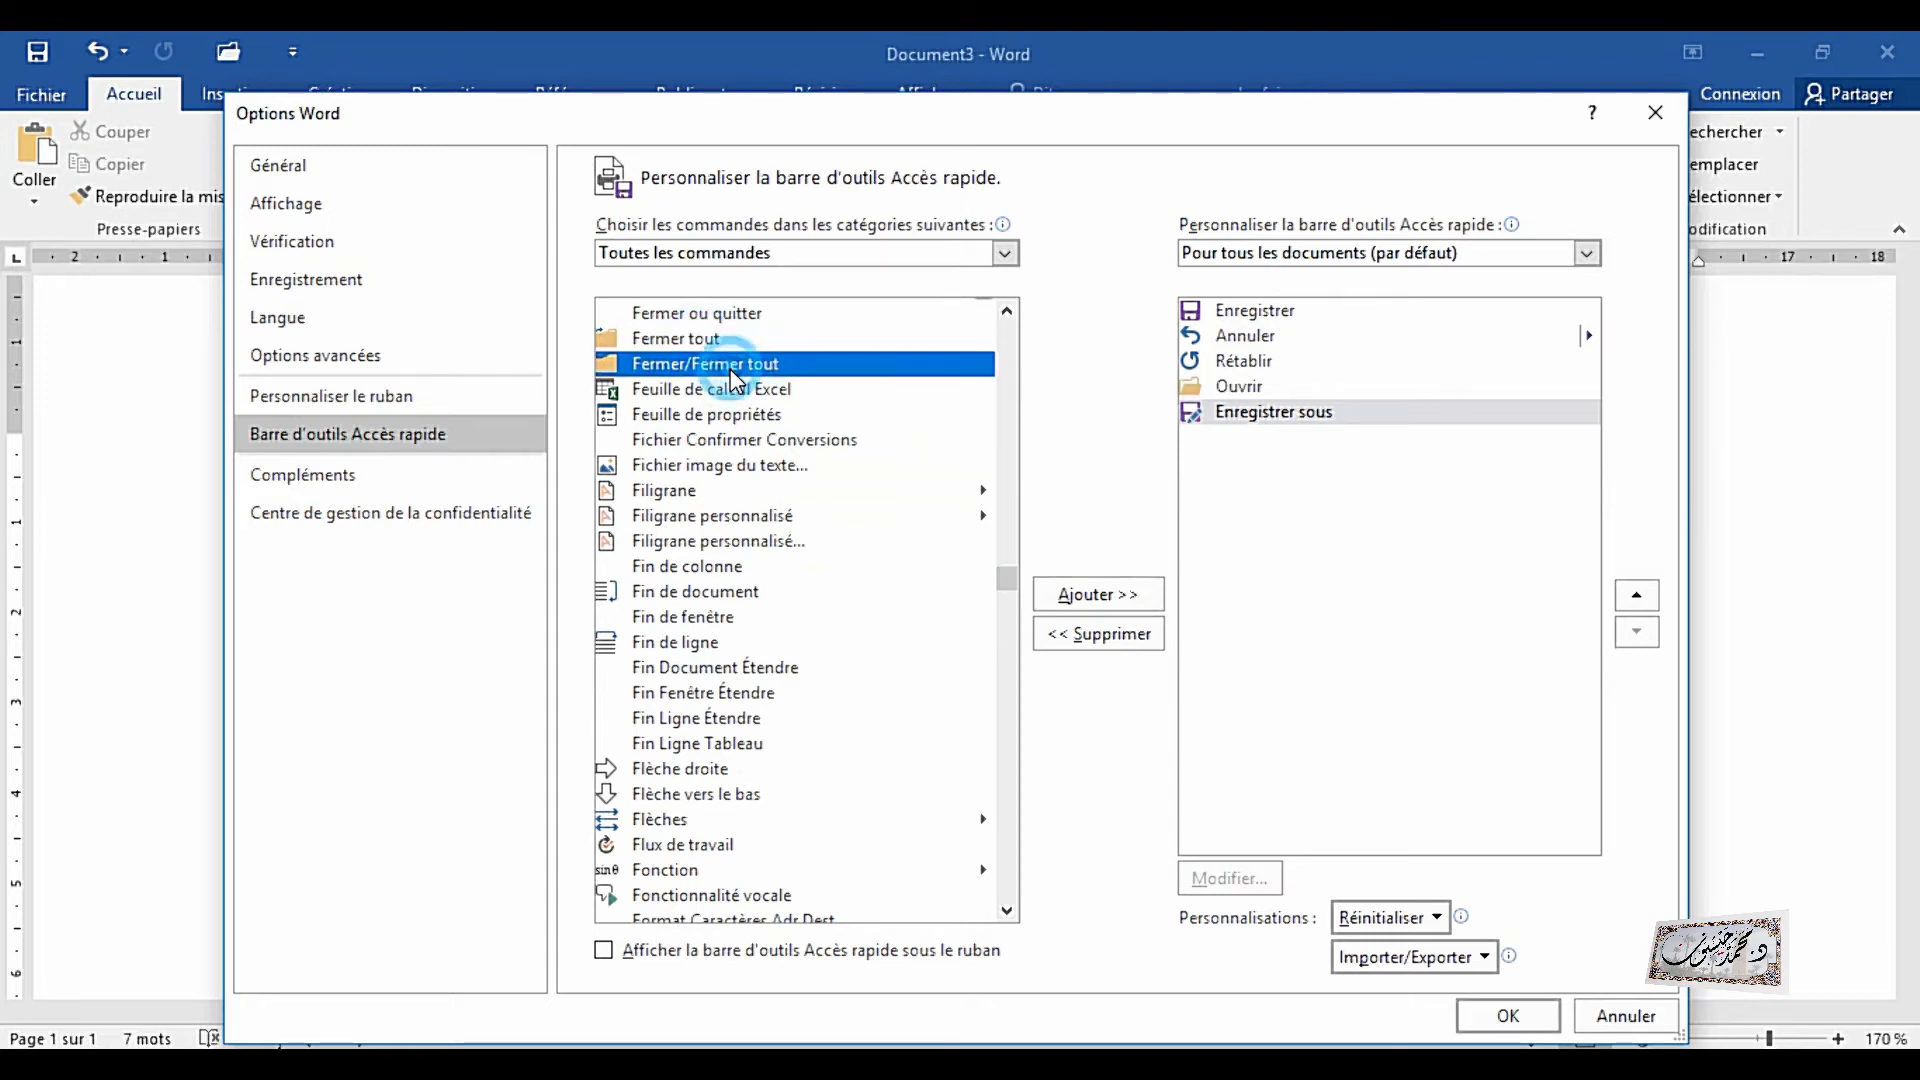
pyautogui.scroll(1, 884, 412)
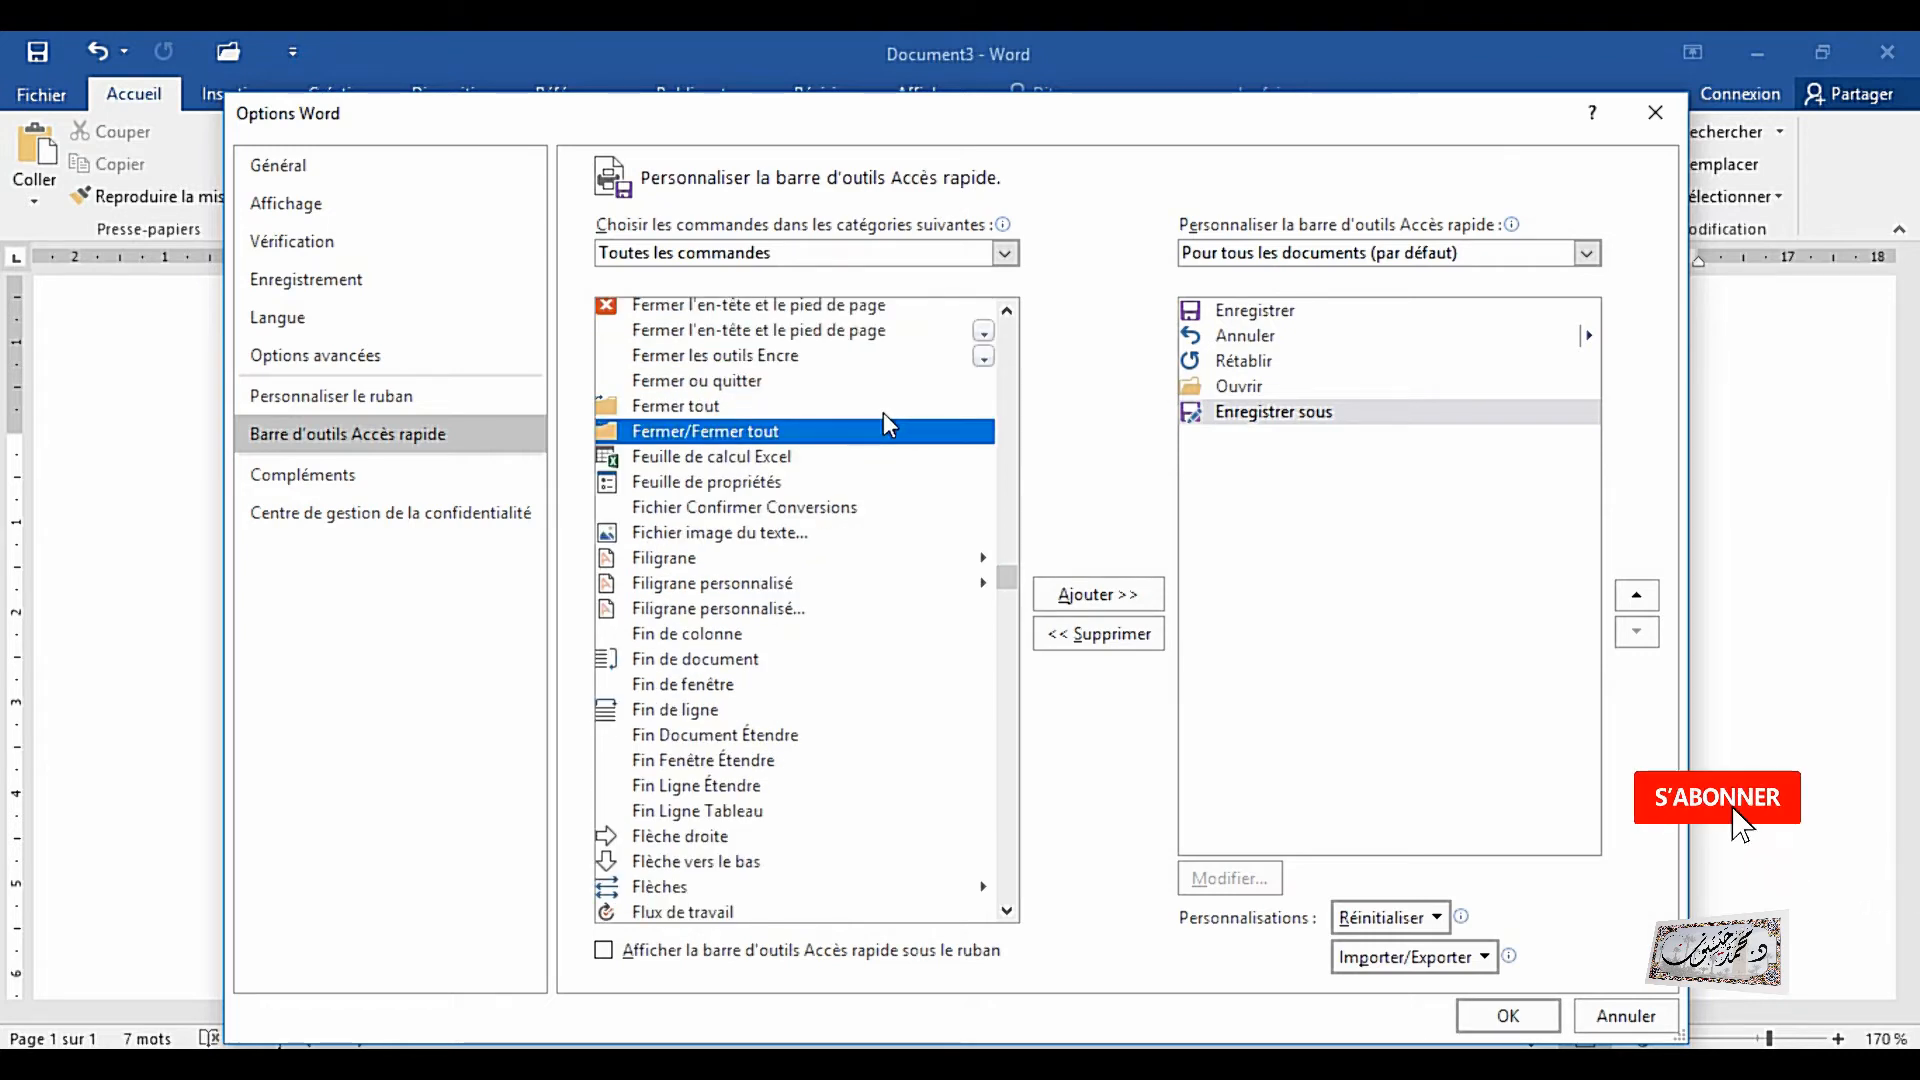
pyautogui.scroll(1, 884, 415)
pyautogui.scroll(2, 745, 468)
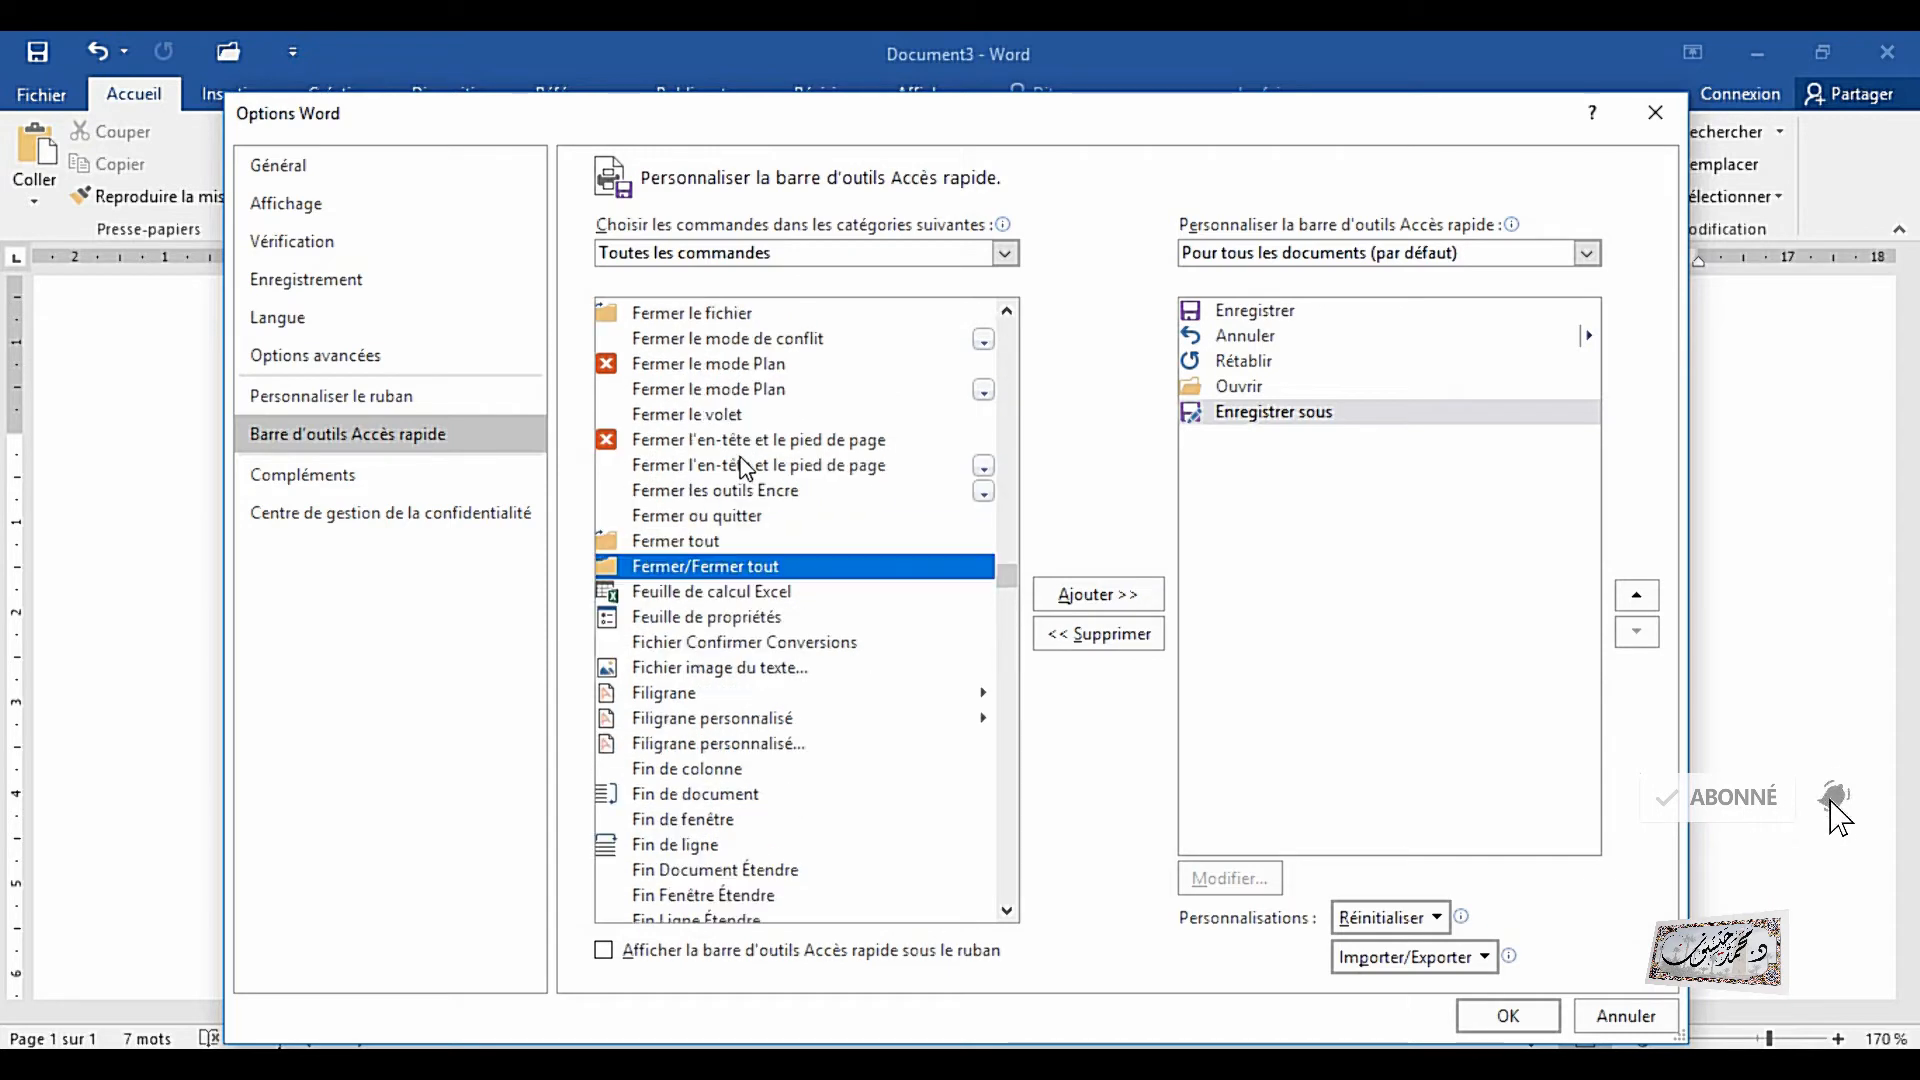
pyautogui.click(700, 380)
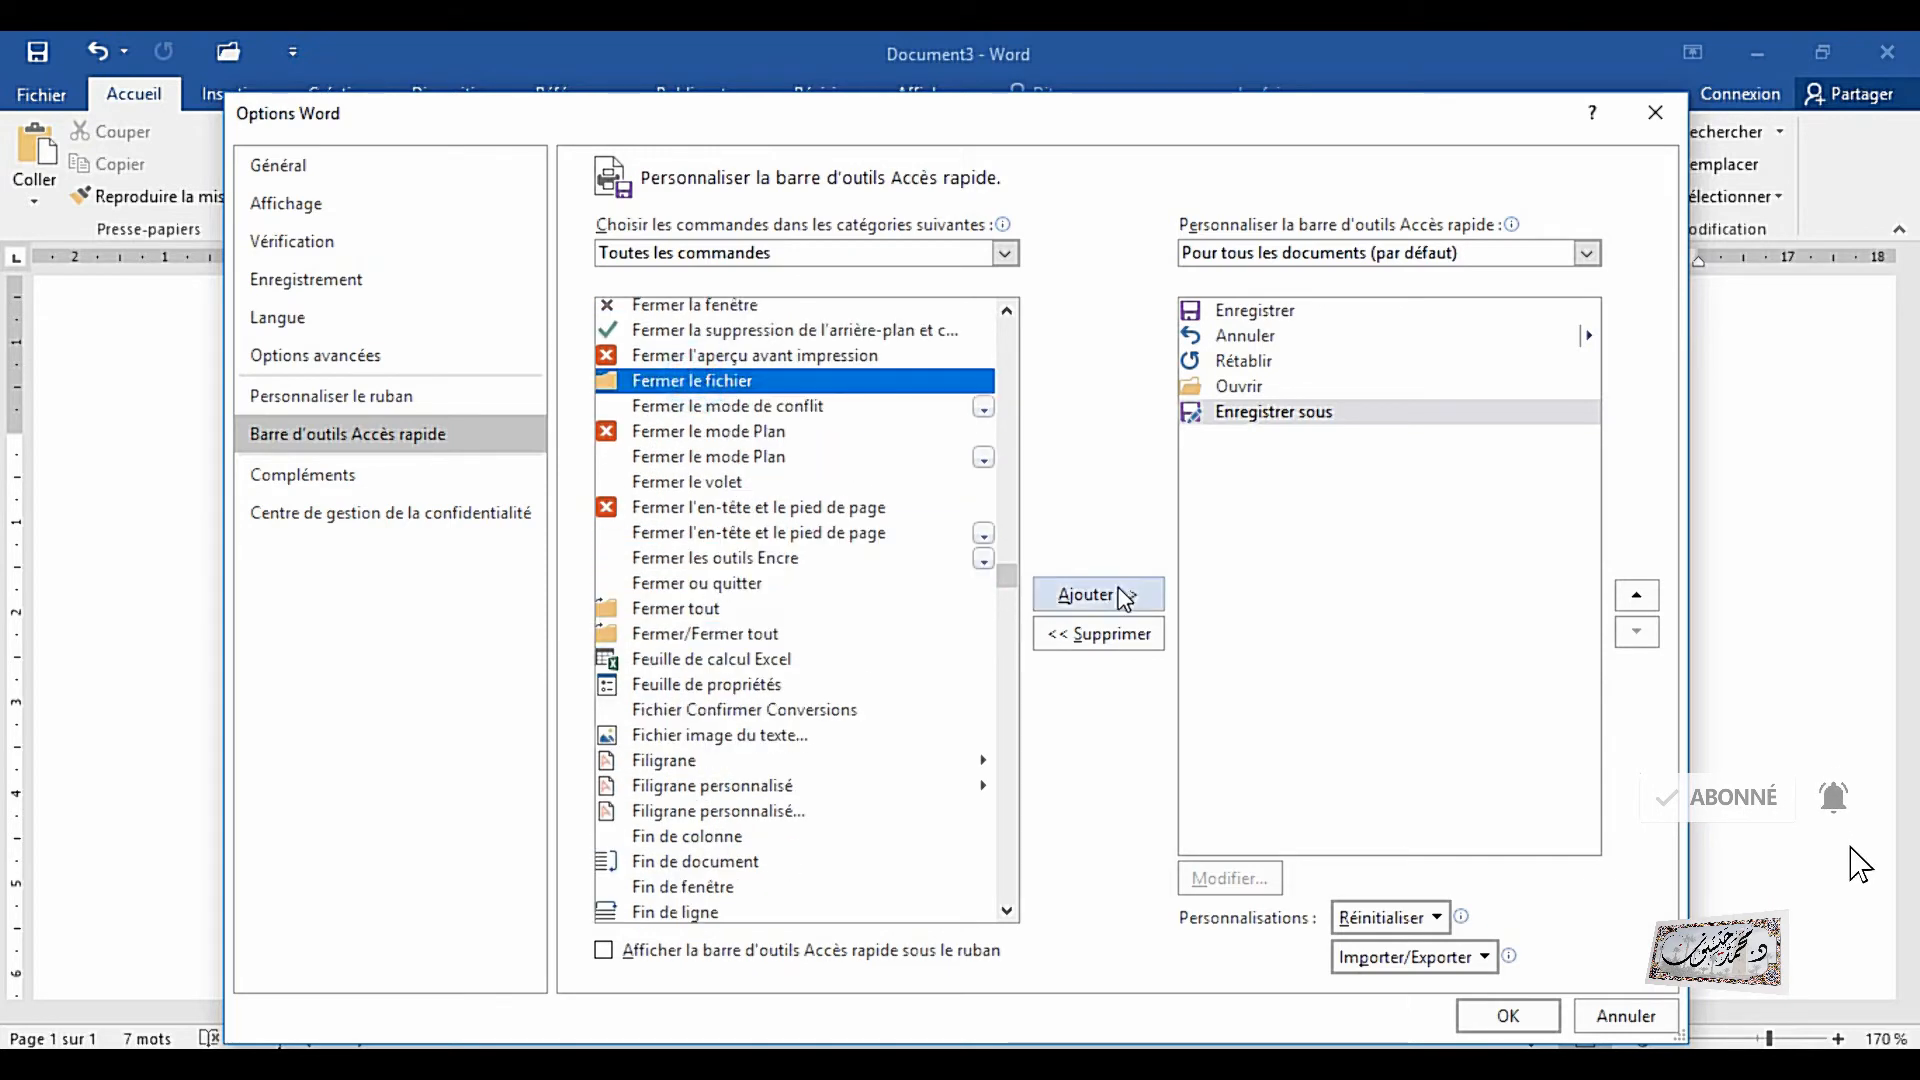
pyautogui.click(1075, 597)
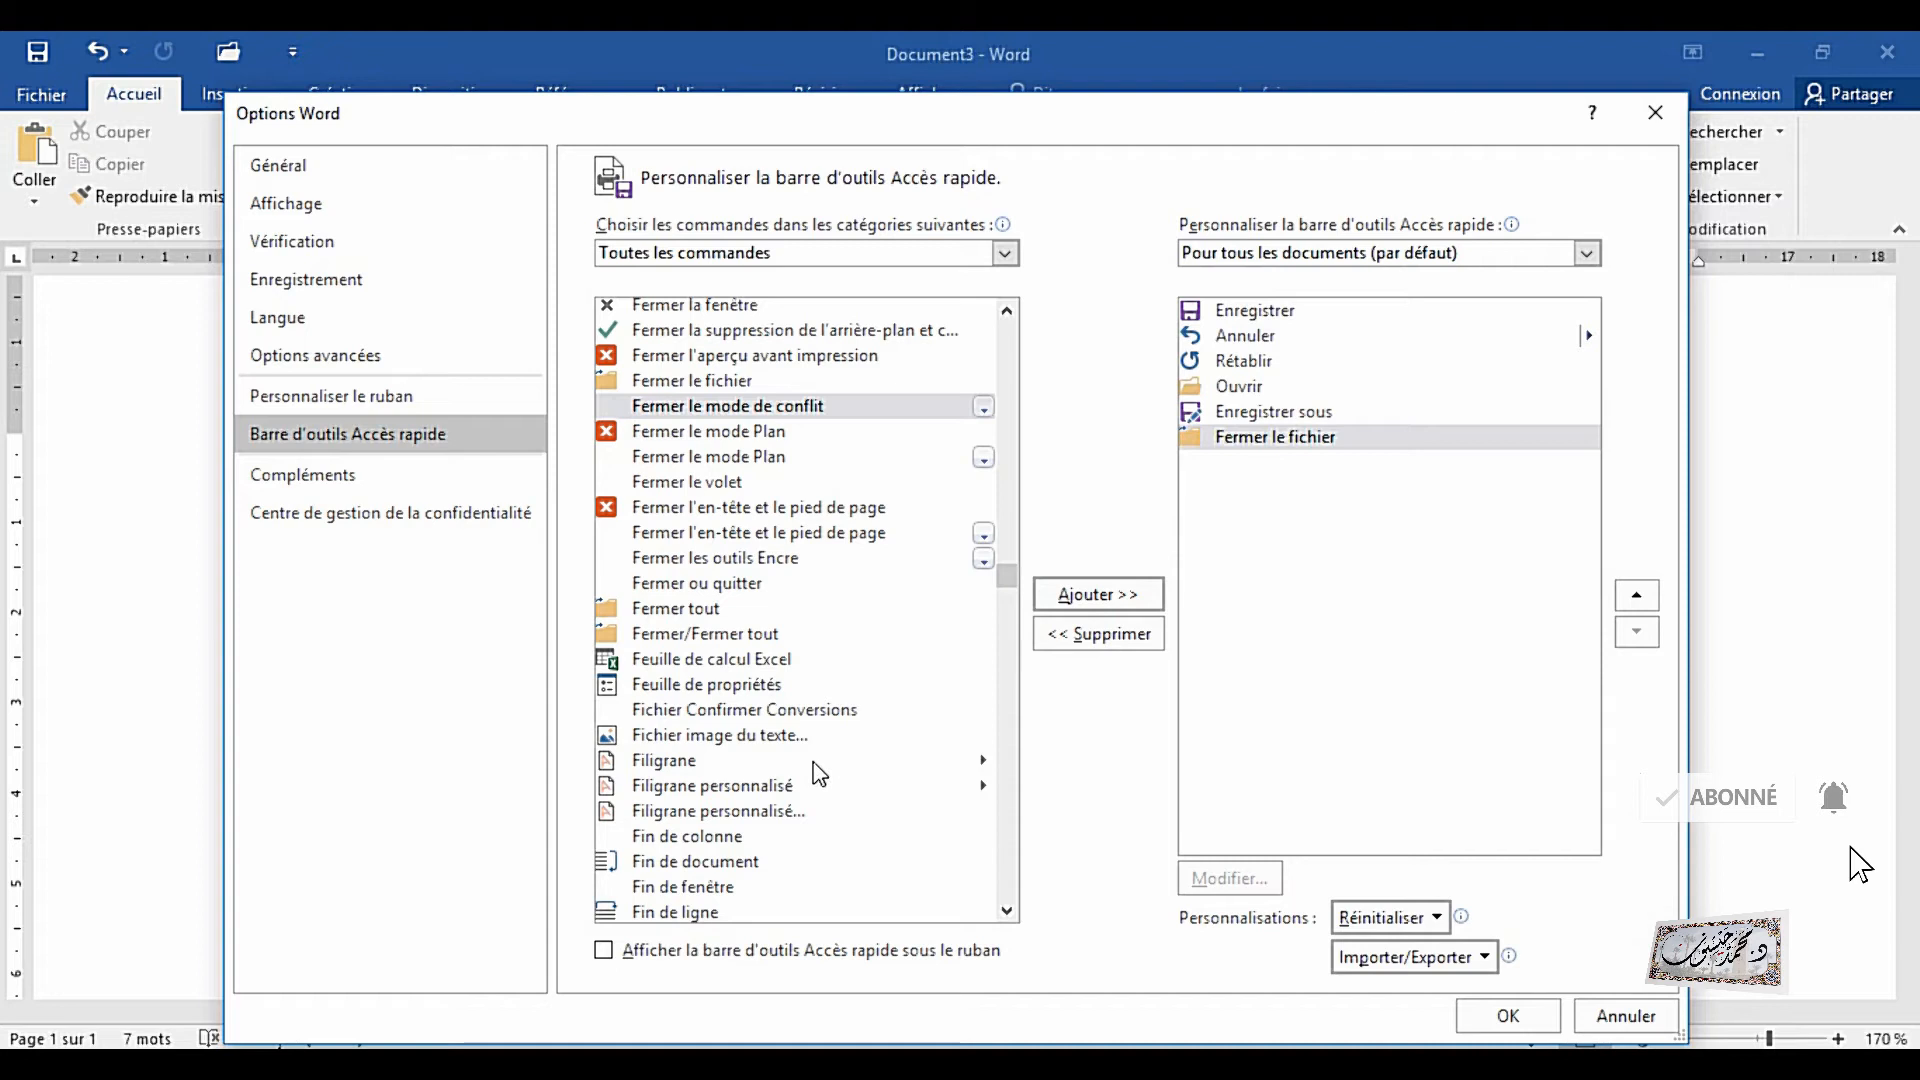
# - Find the Options de correction automatique... command with the lightning icon in the full list and add it to the Quick Access Toolbar
pyautogui.scroll(-4, 820, 773)
pyautogui.scroll(-3, 820, 773)
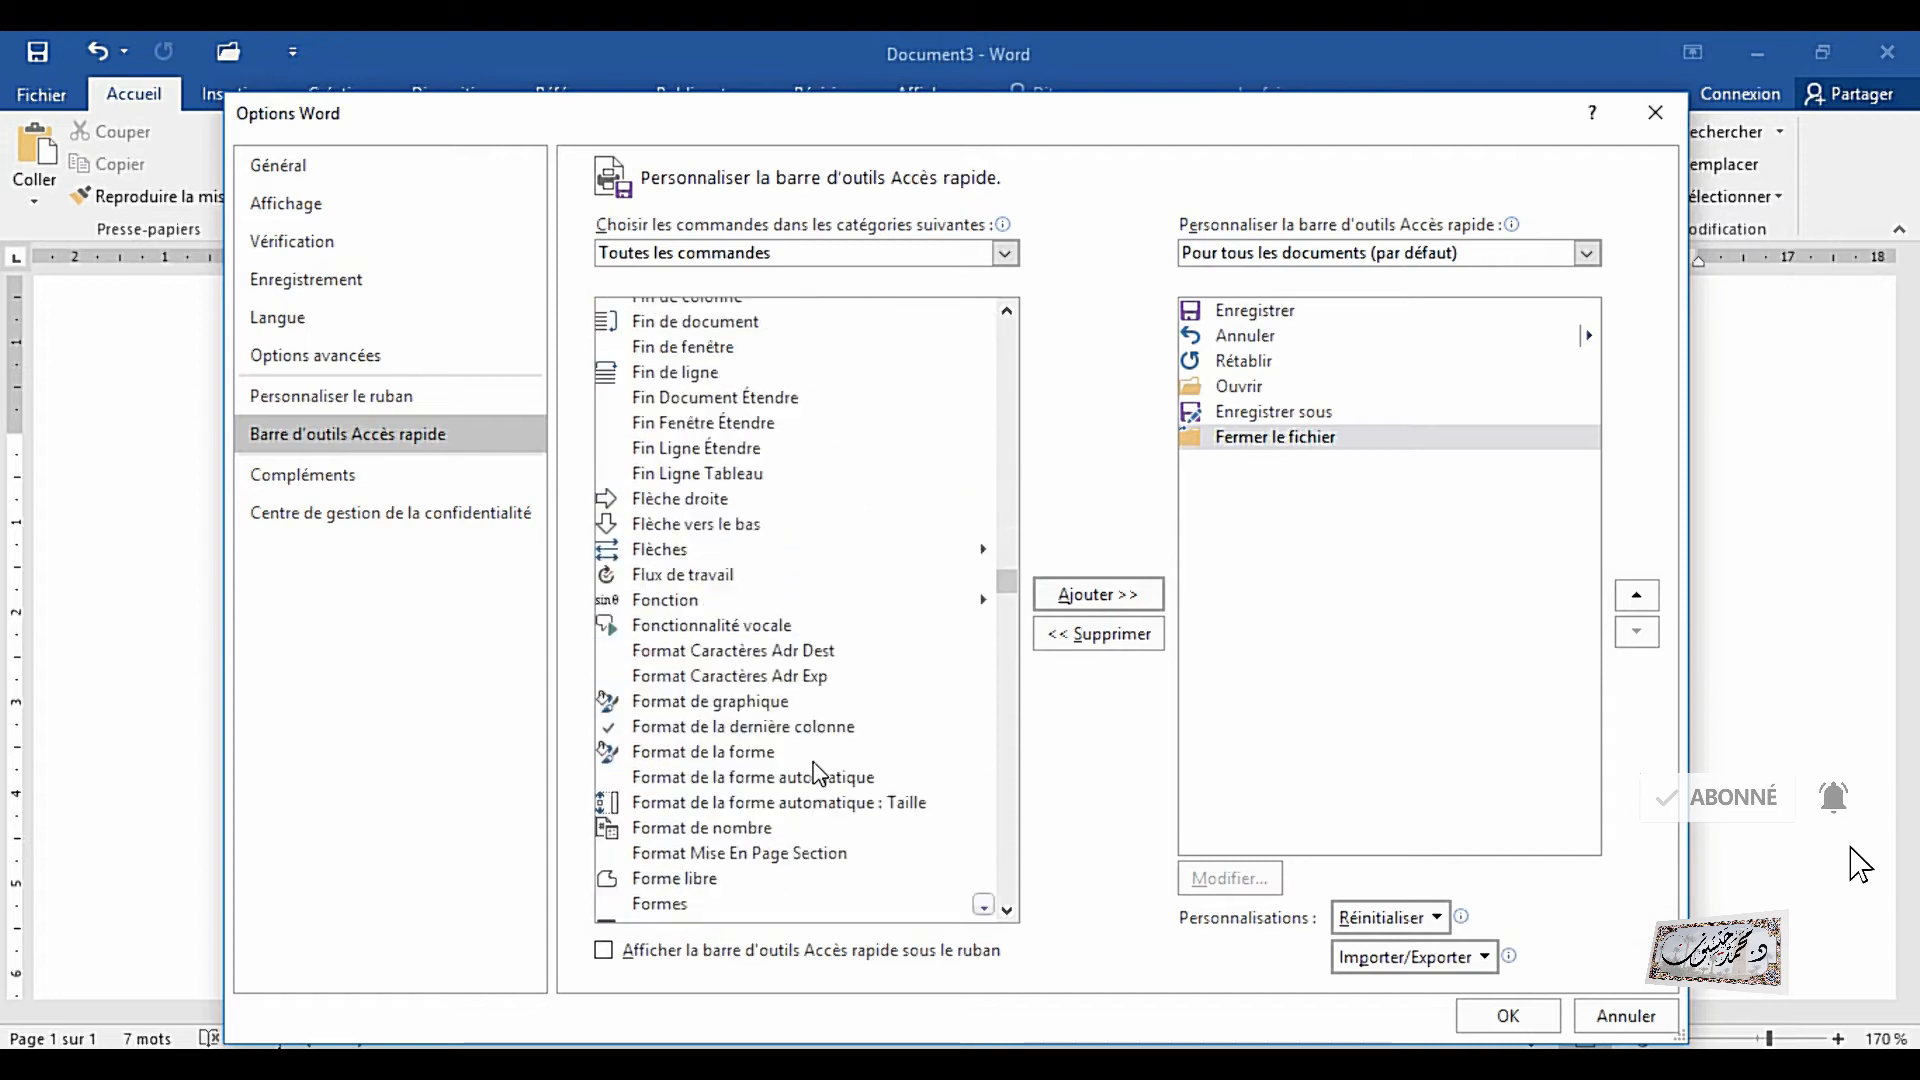
pyautogui.scroll(-2, 820, 773)
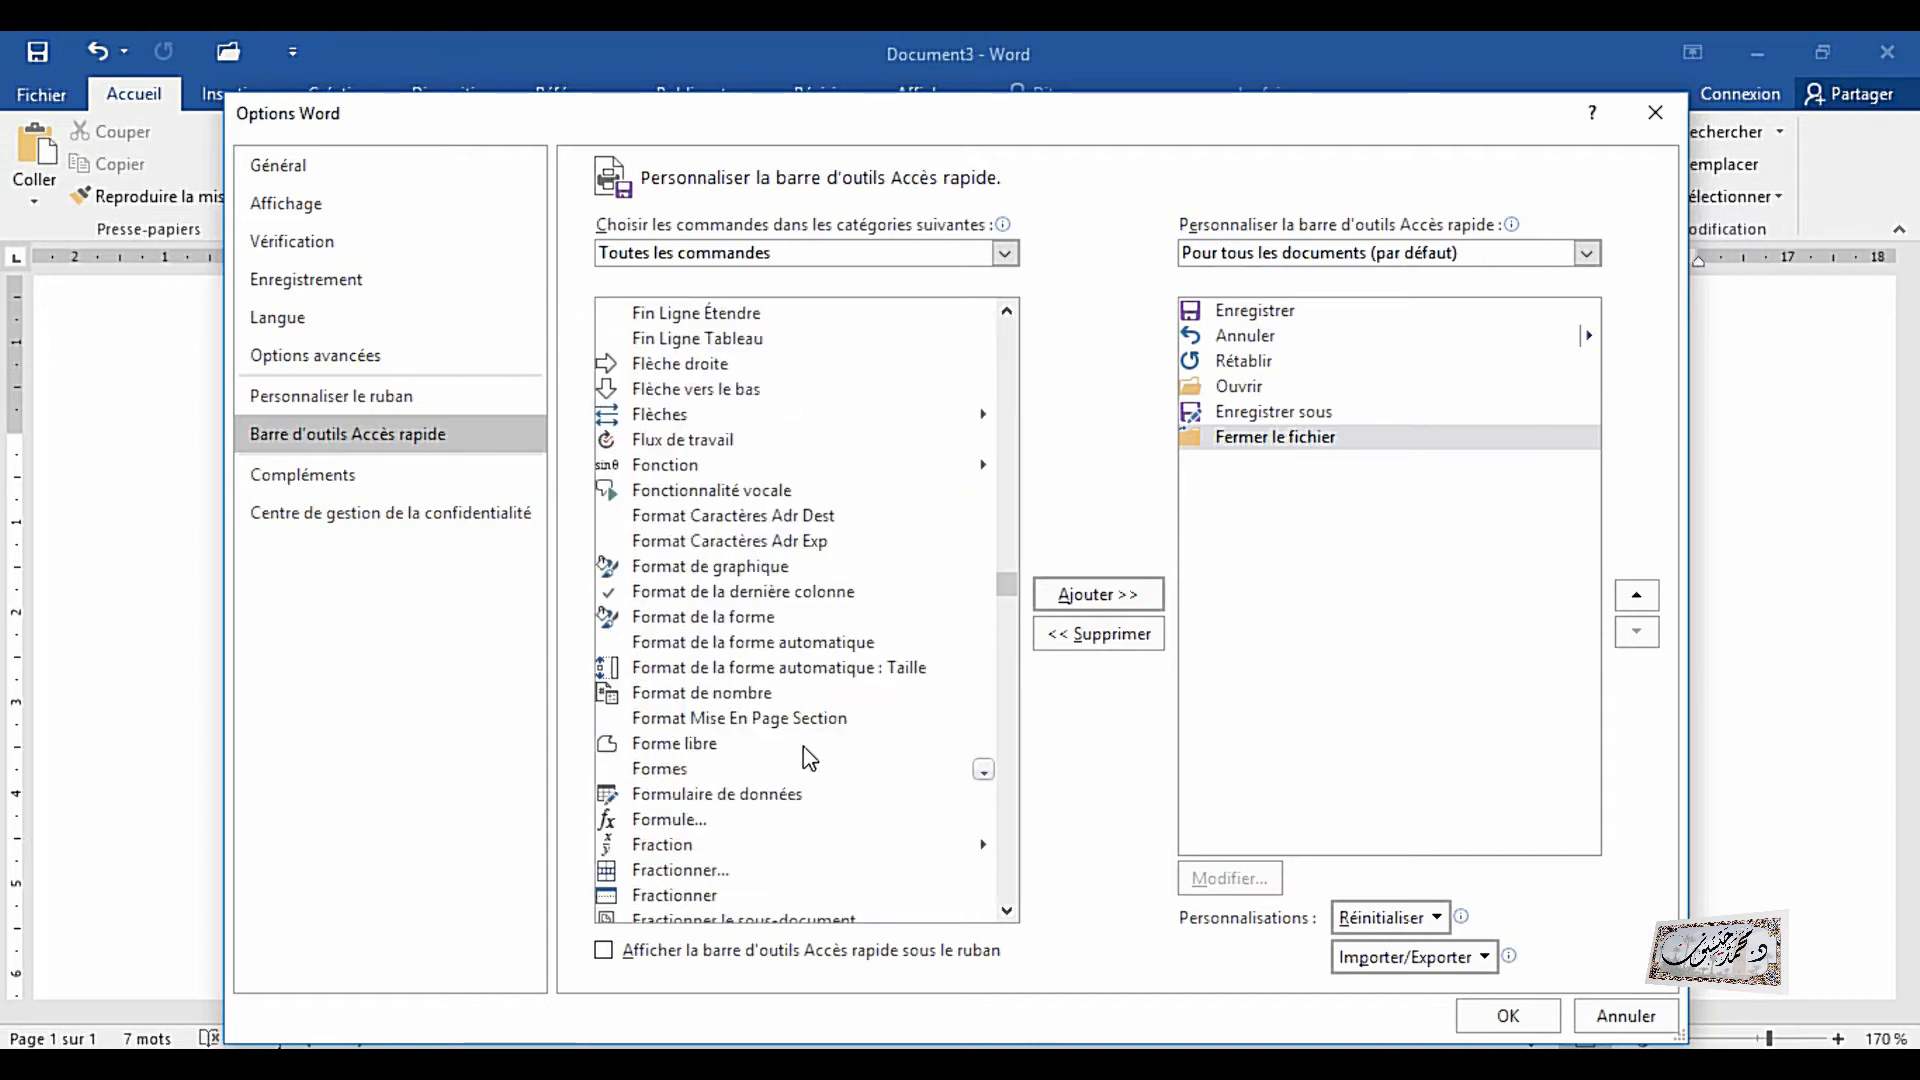
pyautogui.scroll(-3, 802, 746)
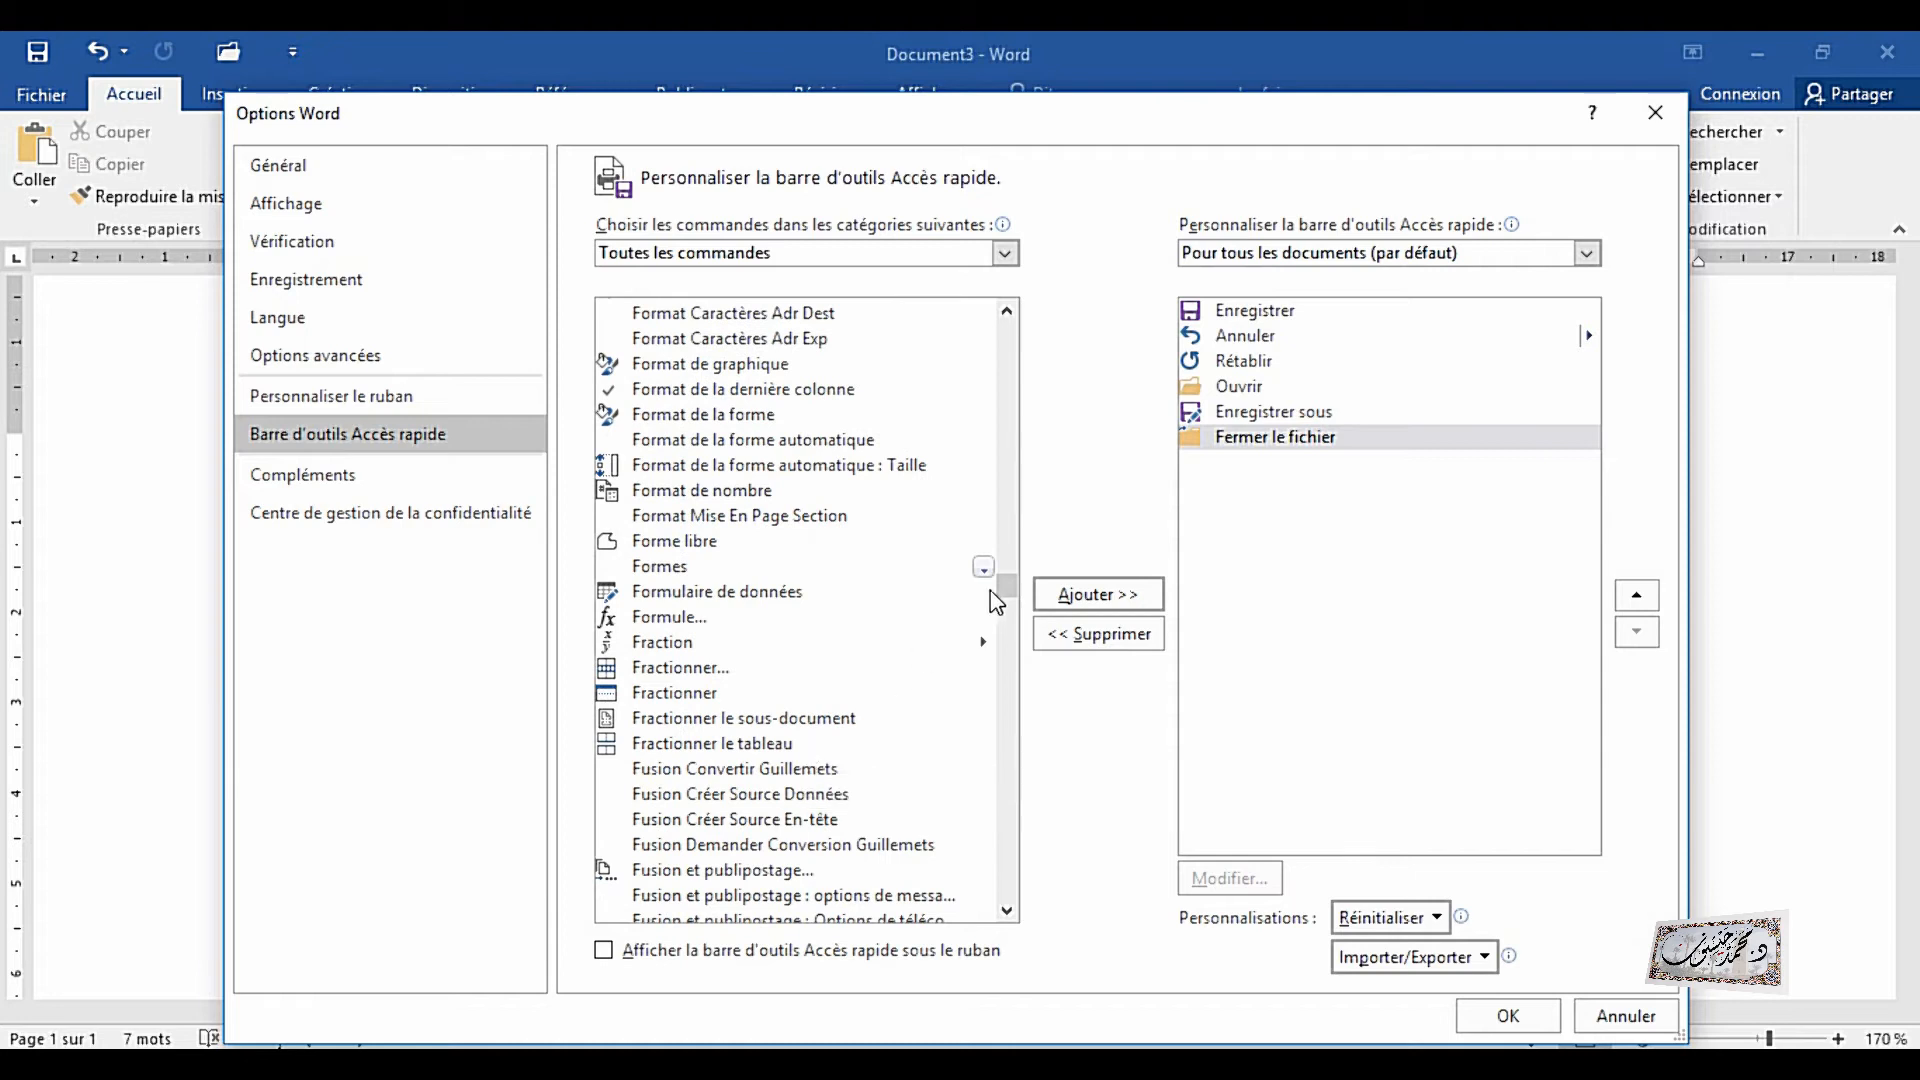
pyautogui.moveTo(1007, 587); pyautogui.dragTo(1011, 726)
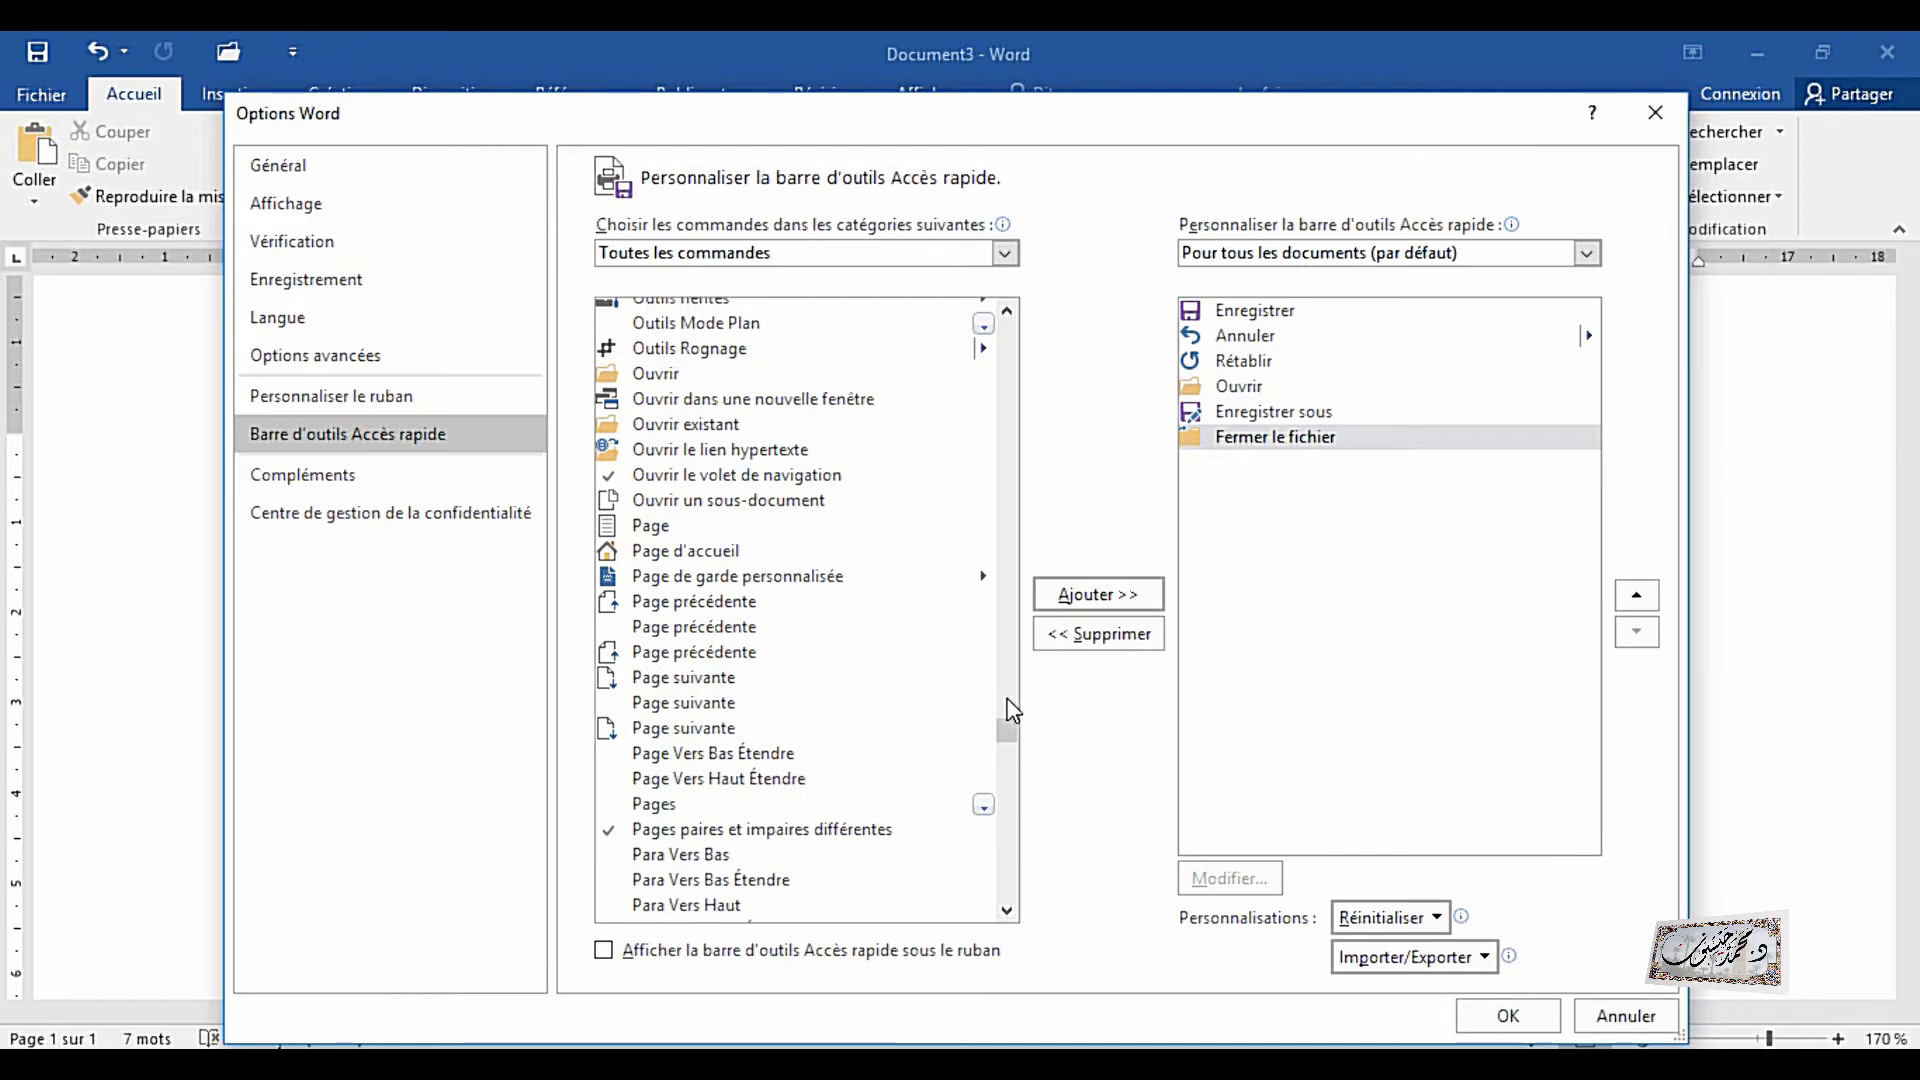
pyautogui.scroll(10, 870, 673)
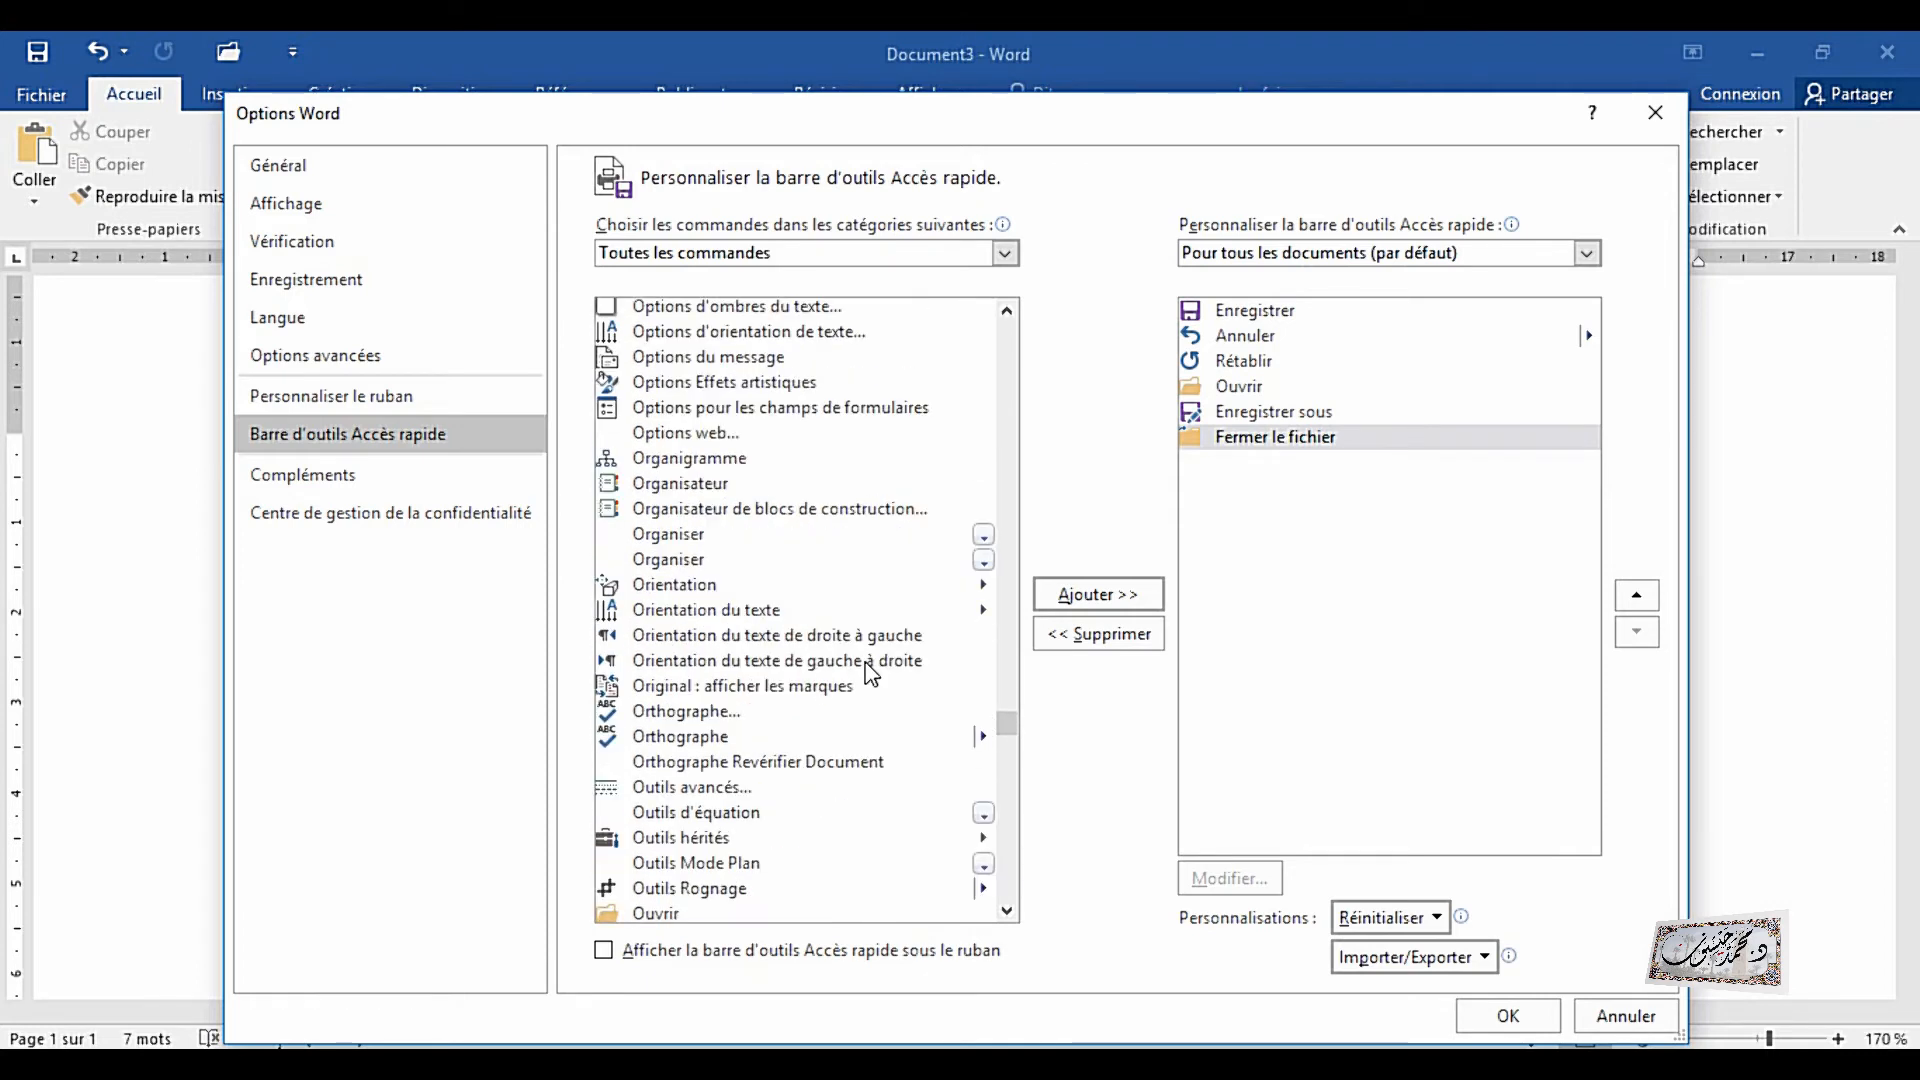
pyautogui.scroll(5, 807, 503)
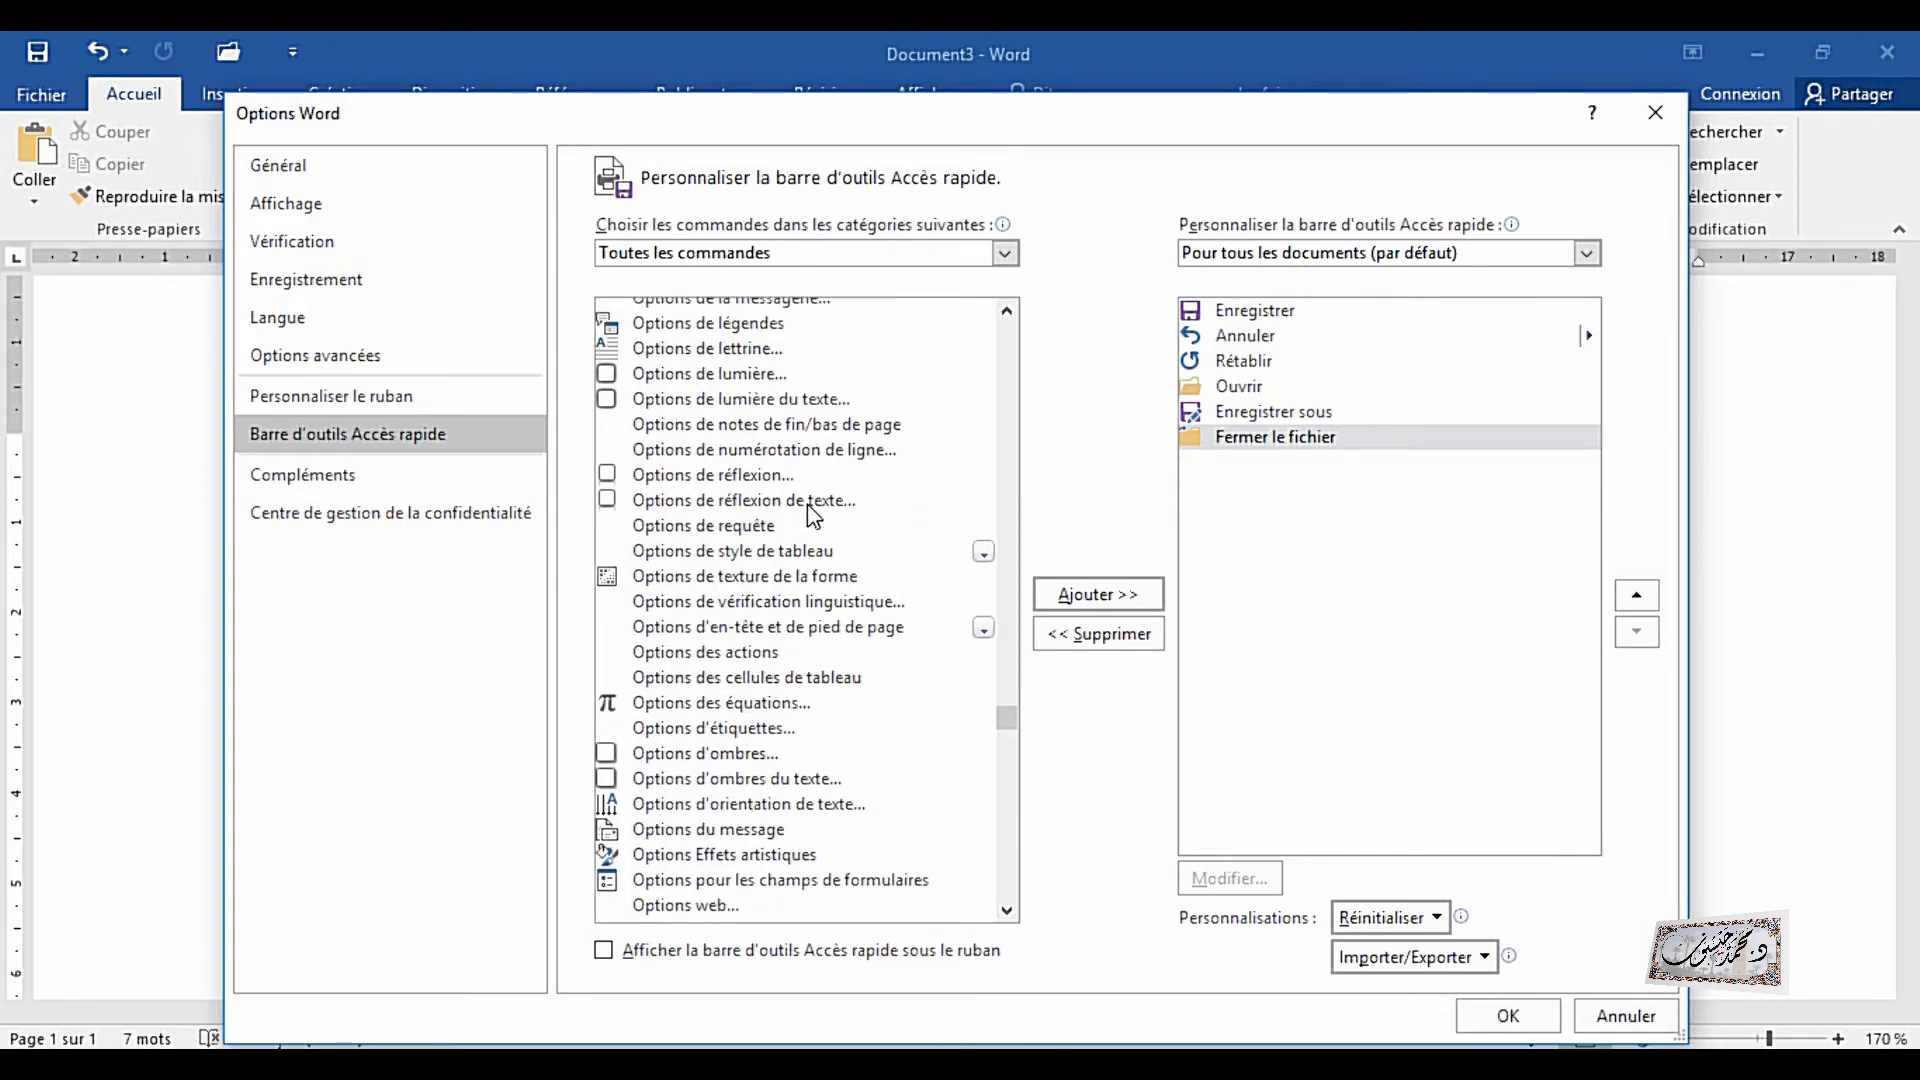
pyautogui.scroll(1, 807, 504)
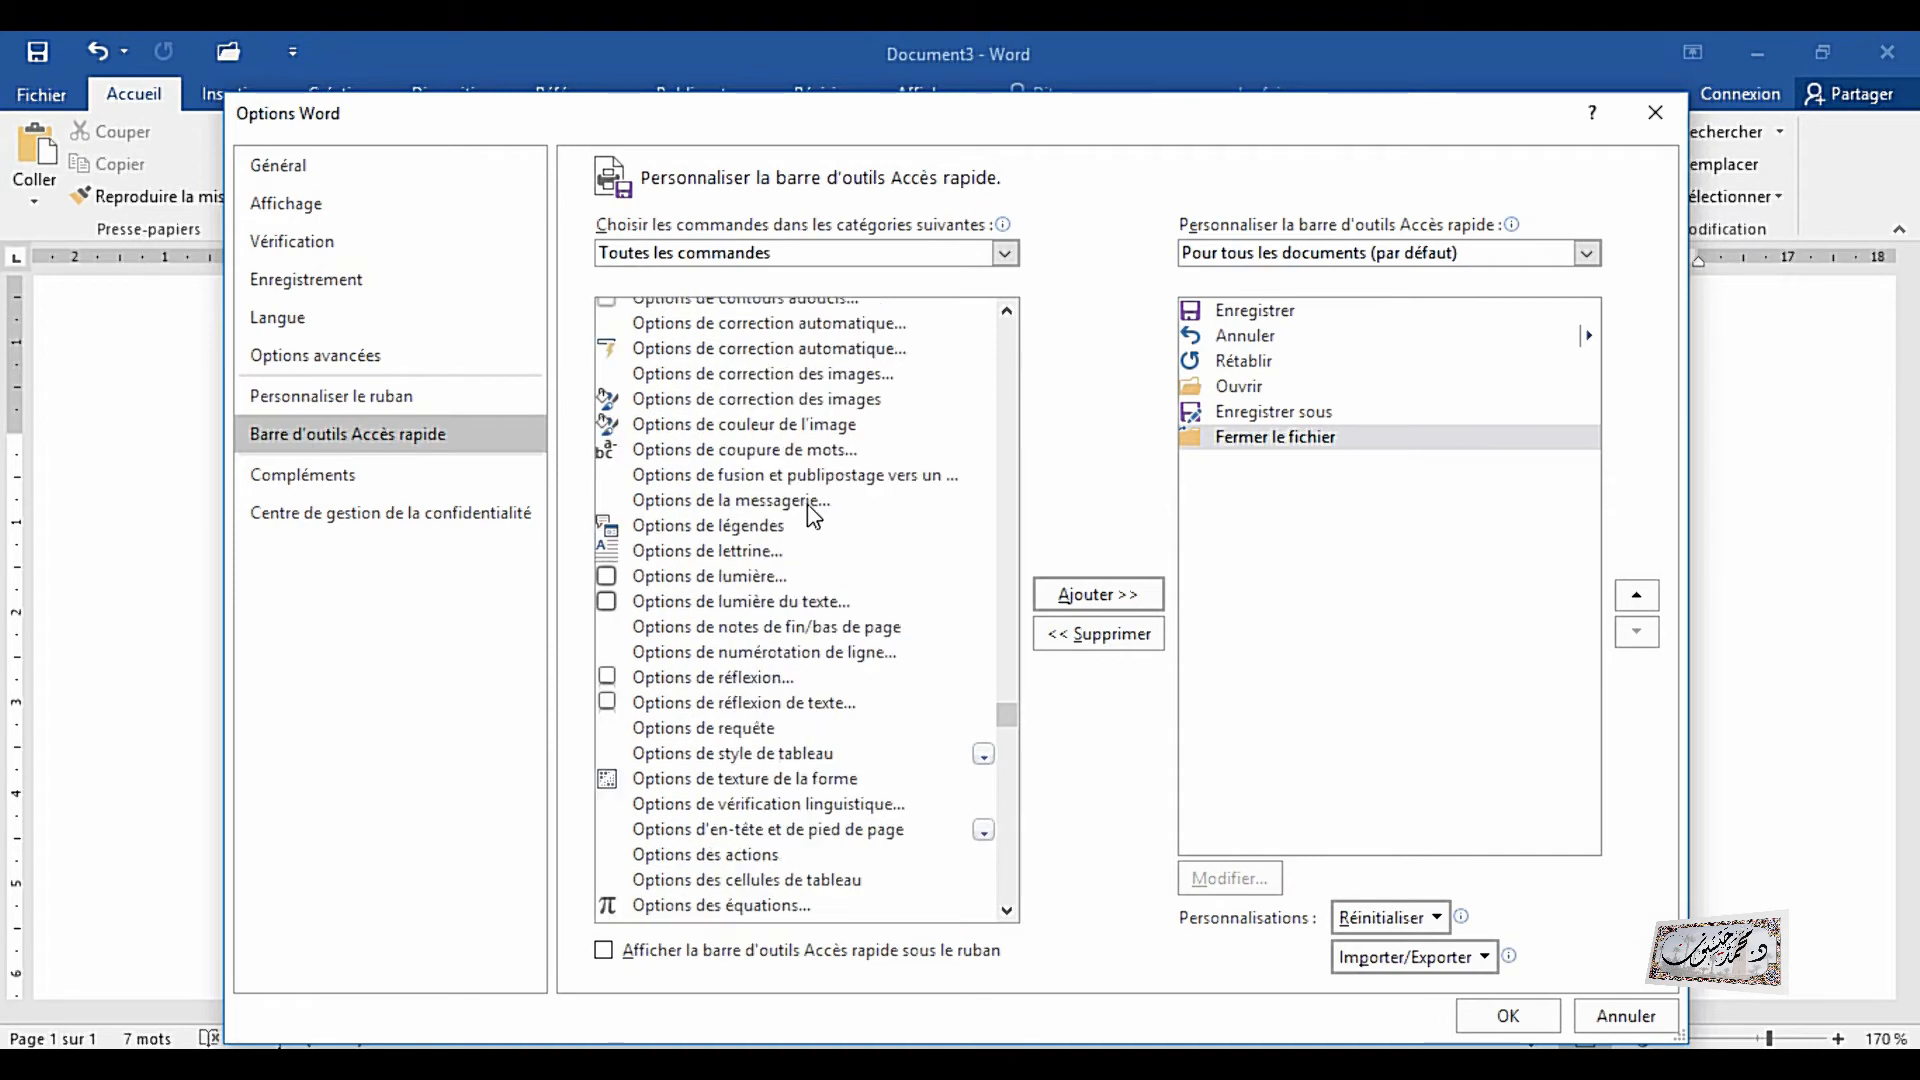
pyautogui.click(788, 350)
pyautogui.click(1098, 595)
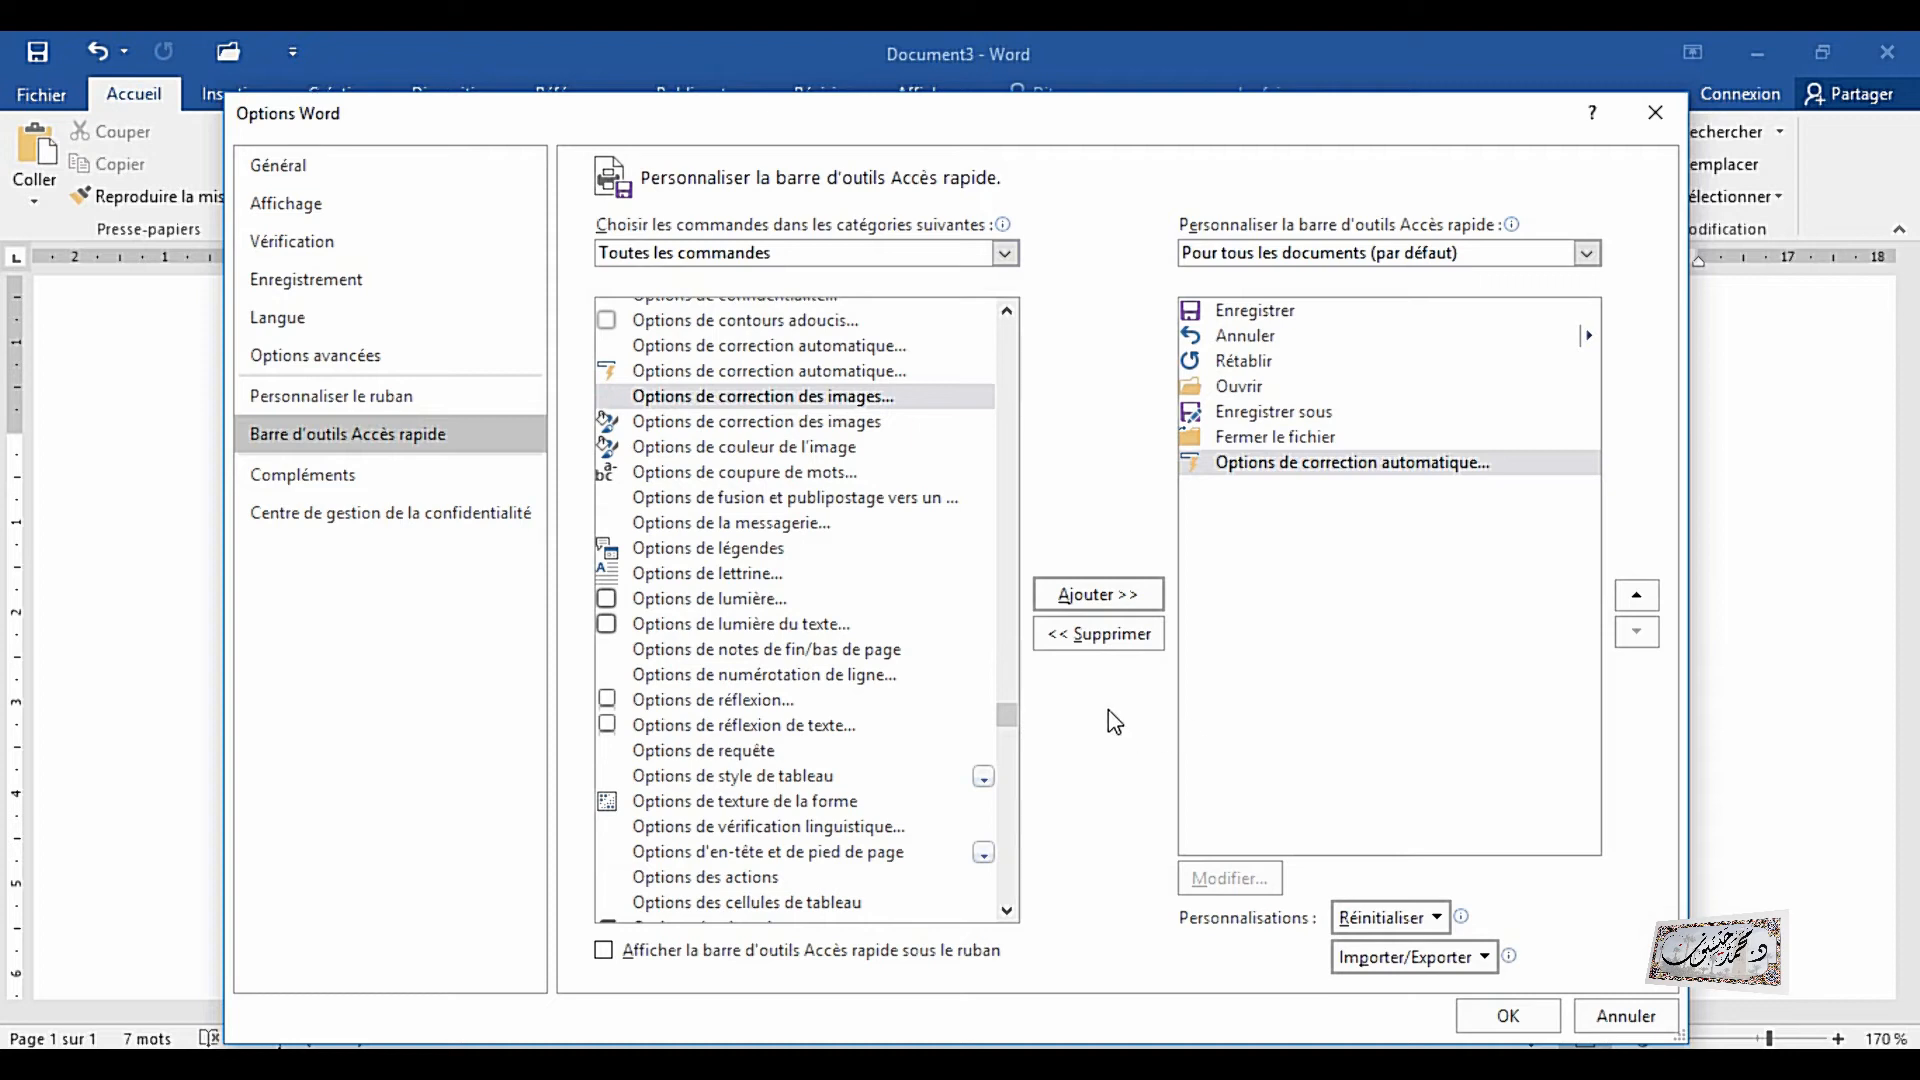
# - Find the Insérer des cellules... command in the full list and add it to the Quick Access Toolbar
pyautogui.moveTo(1005, 722); pyautogui.dragTo(1019, 642)
pyautogui.scroll(-6, 828, 597)
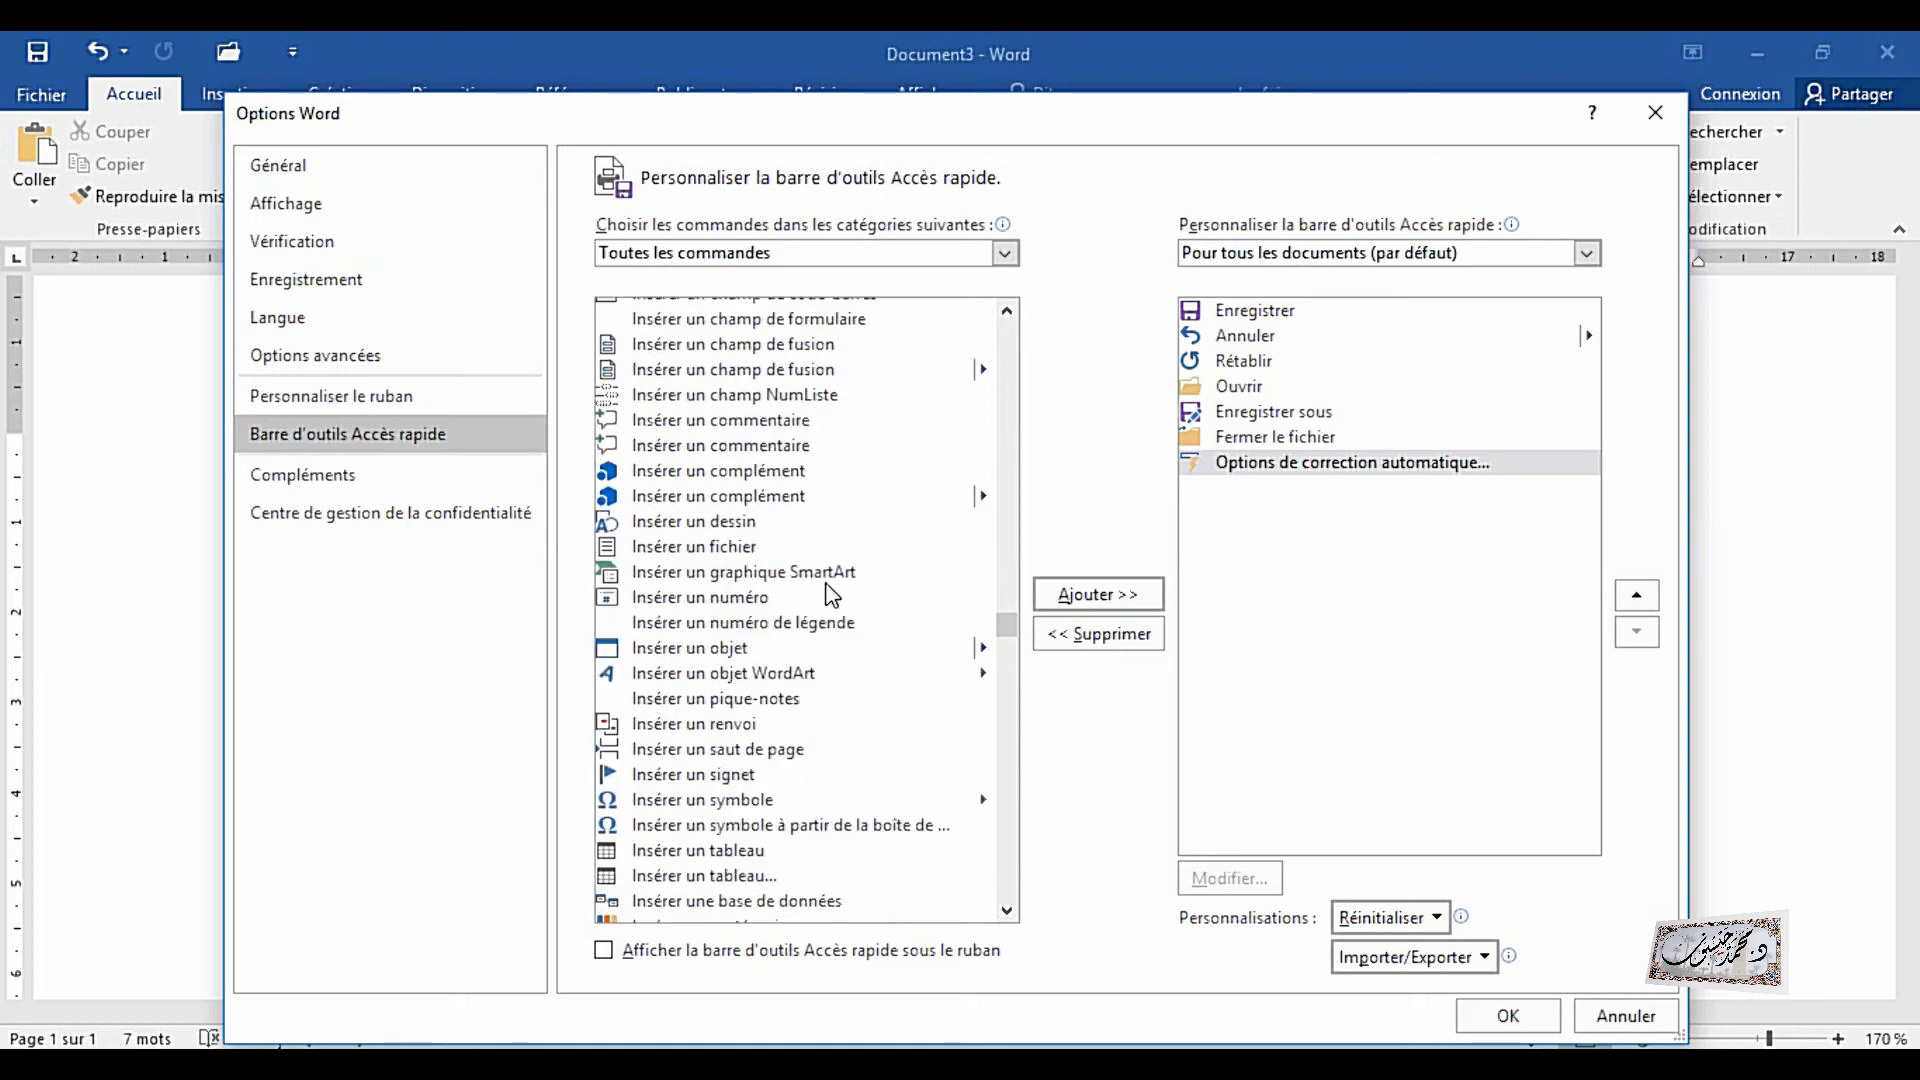
pyautogui.scroll(-5, 828, 597)
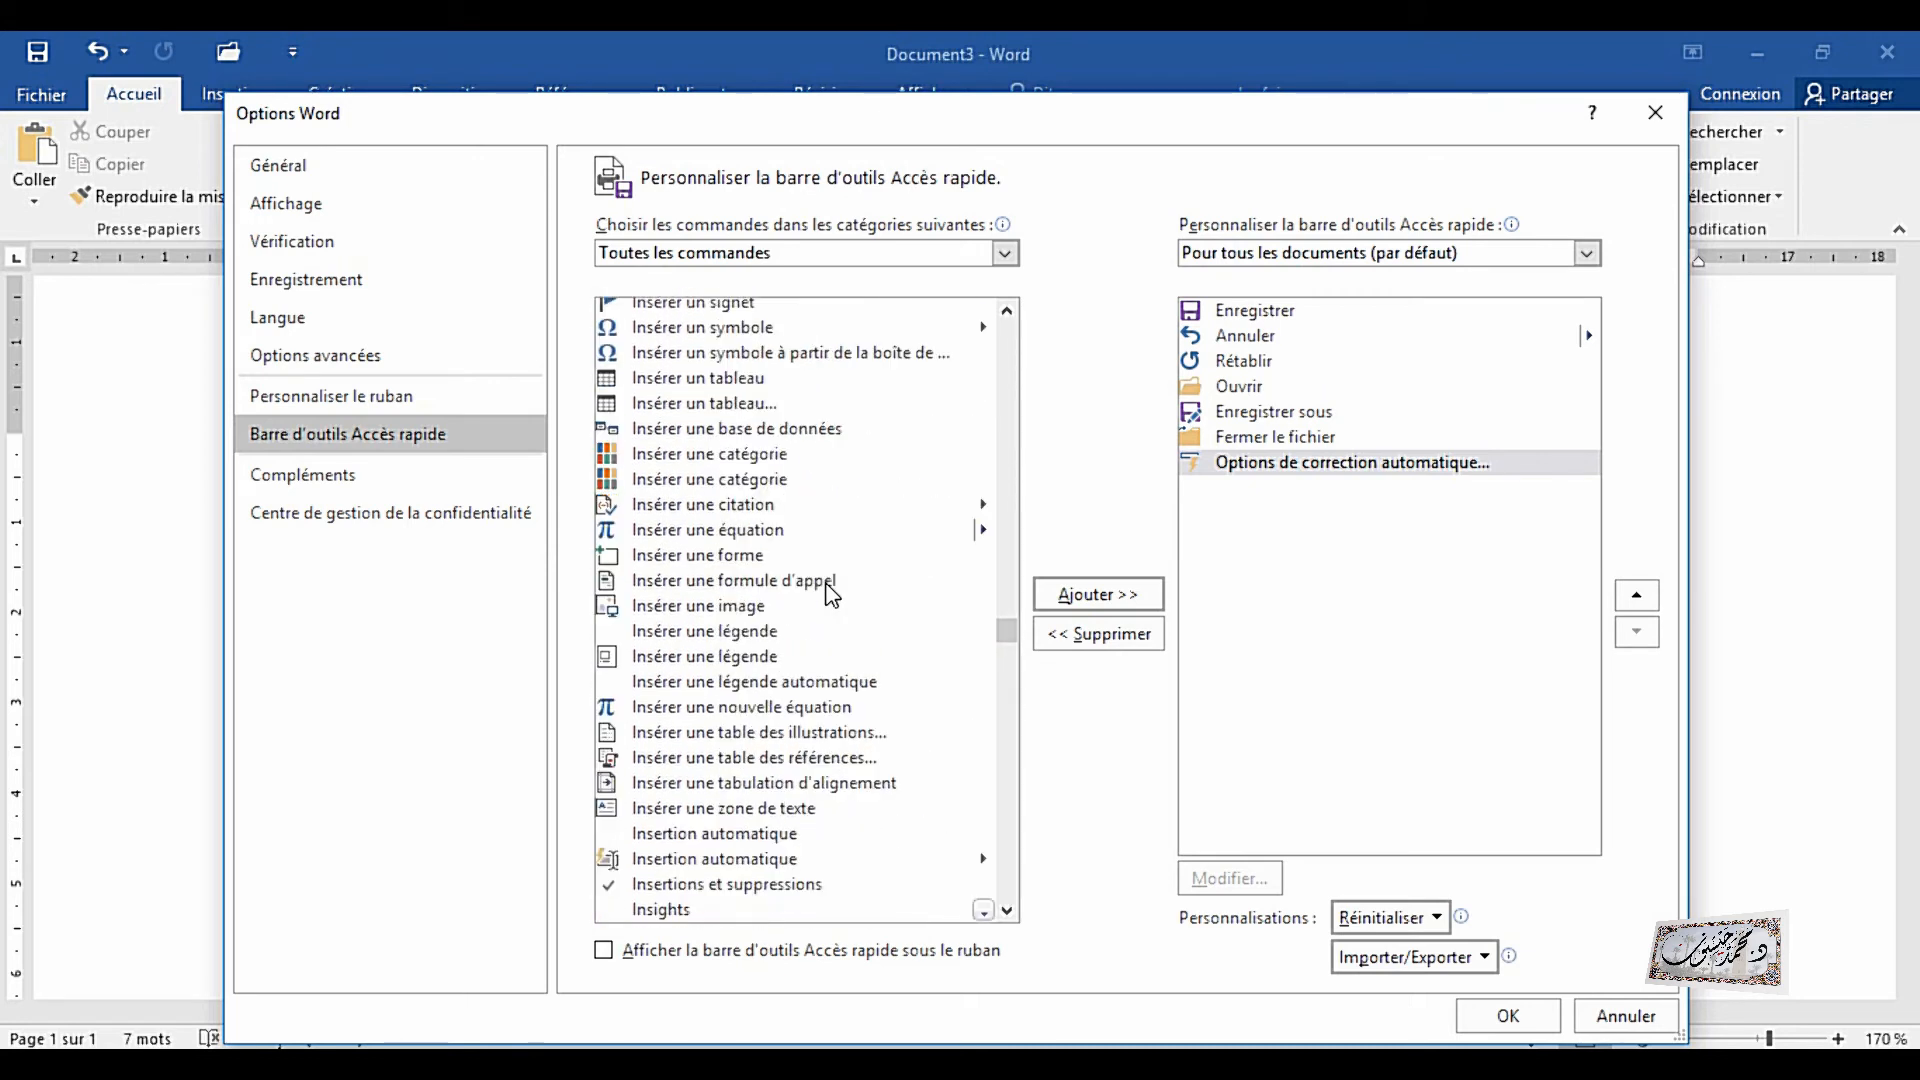
pyautogui.scroll(-2, 828, 597)
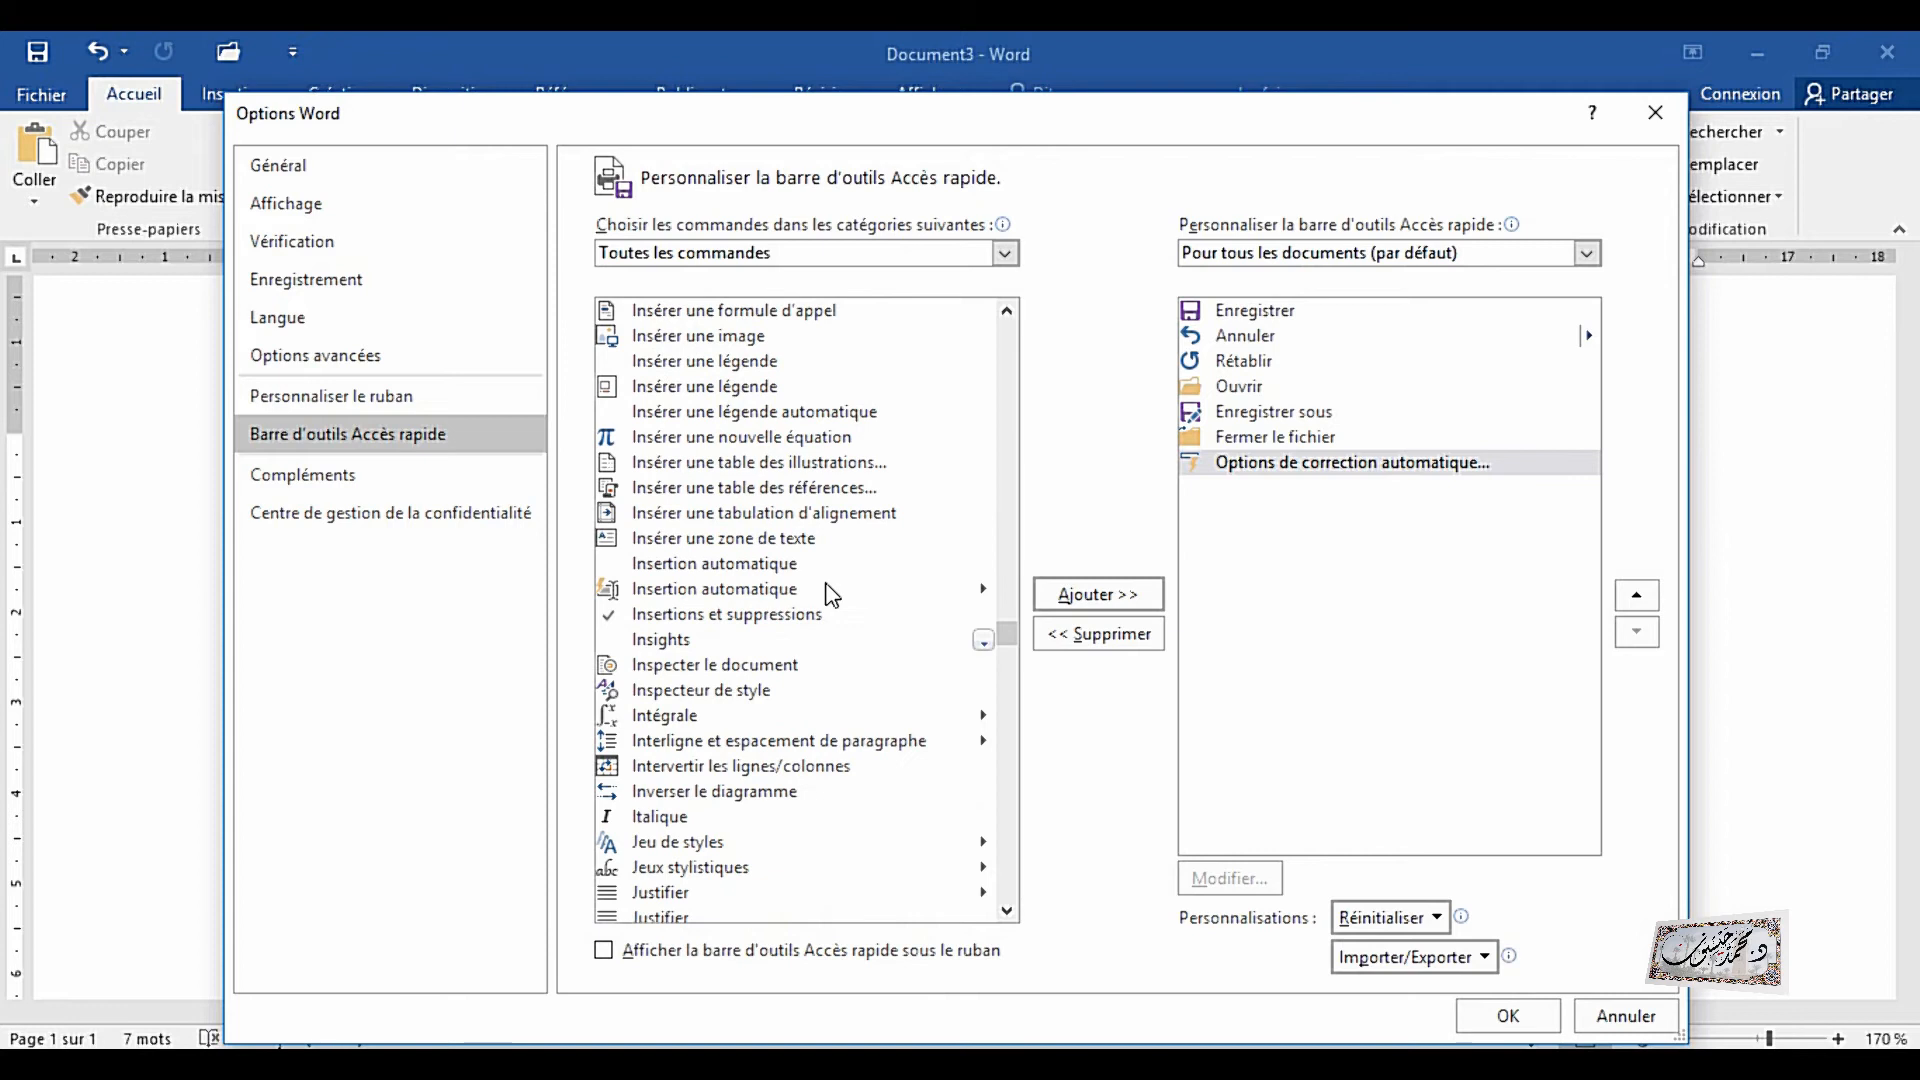
pyautogui.scroll(-2, 826, 593)
pyautogui.scroll(-2, 826, 593)
pyautogui.scroll(-2, 830, 594)
pyautogui.scroll(-12, 830, 594)
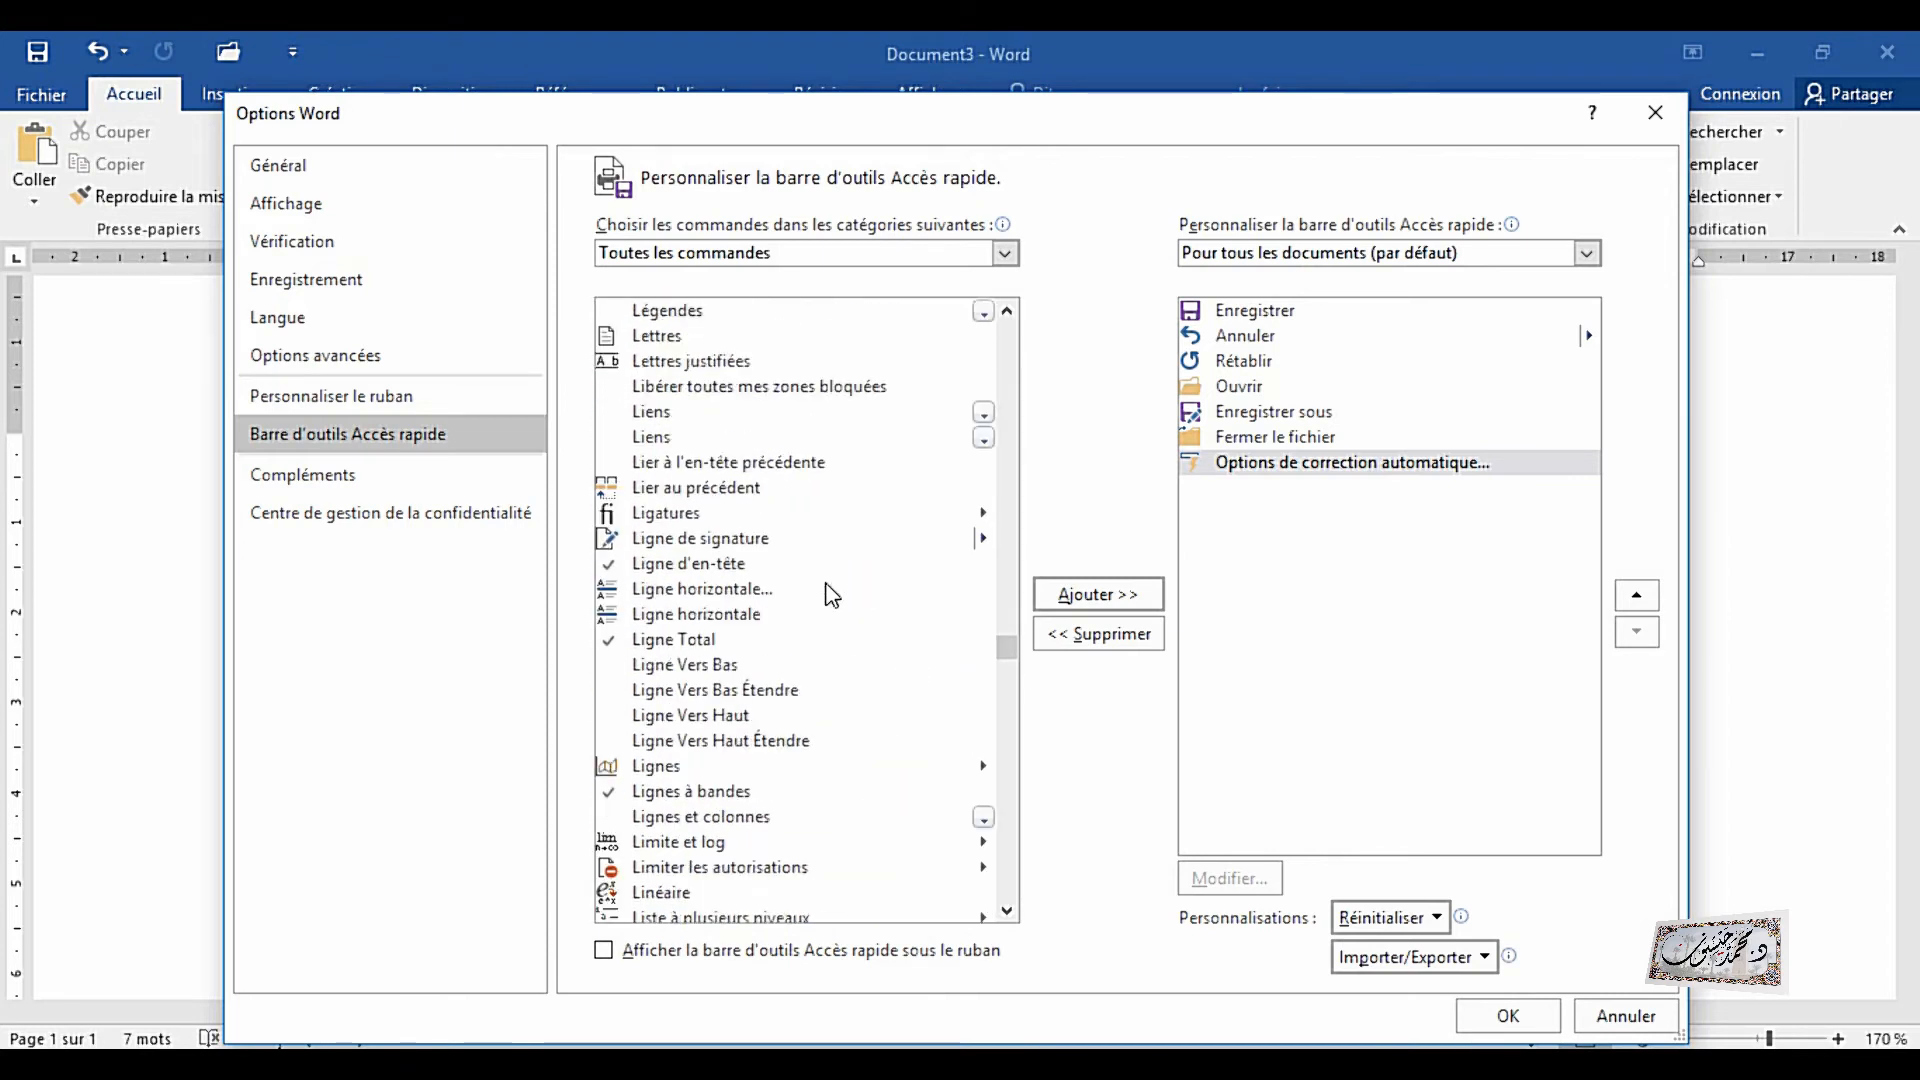
pyautogui.scroll(20, 830, 590)
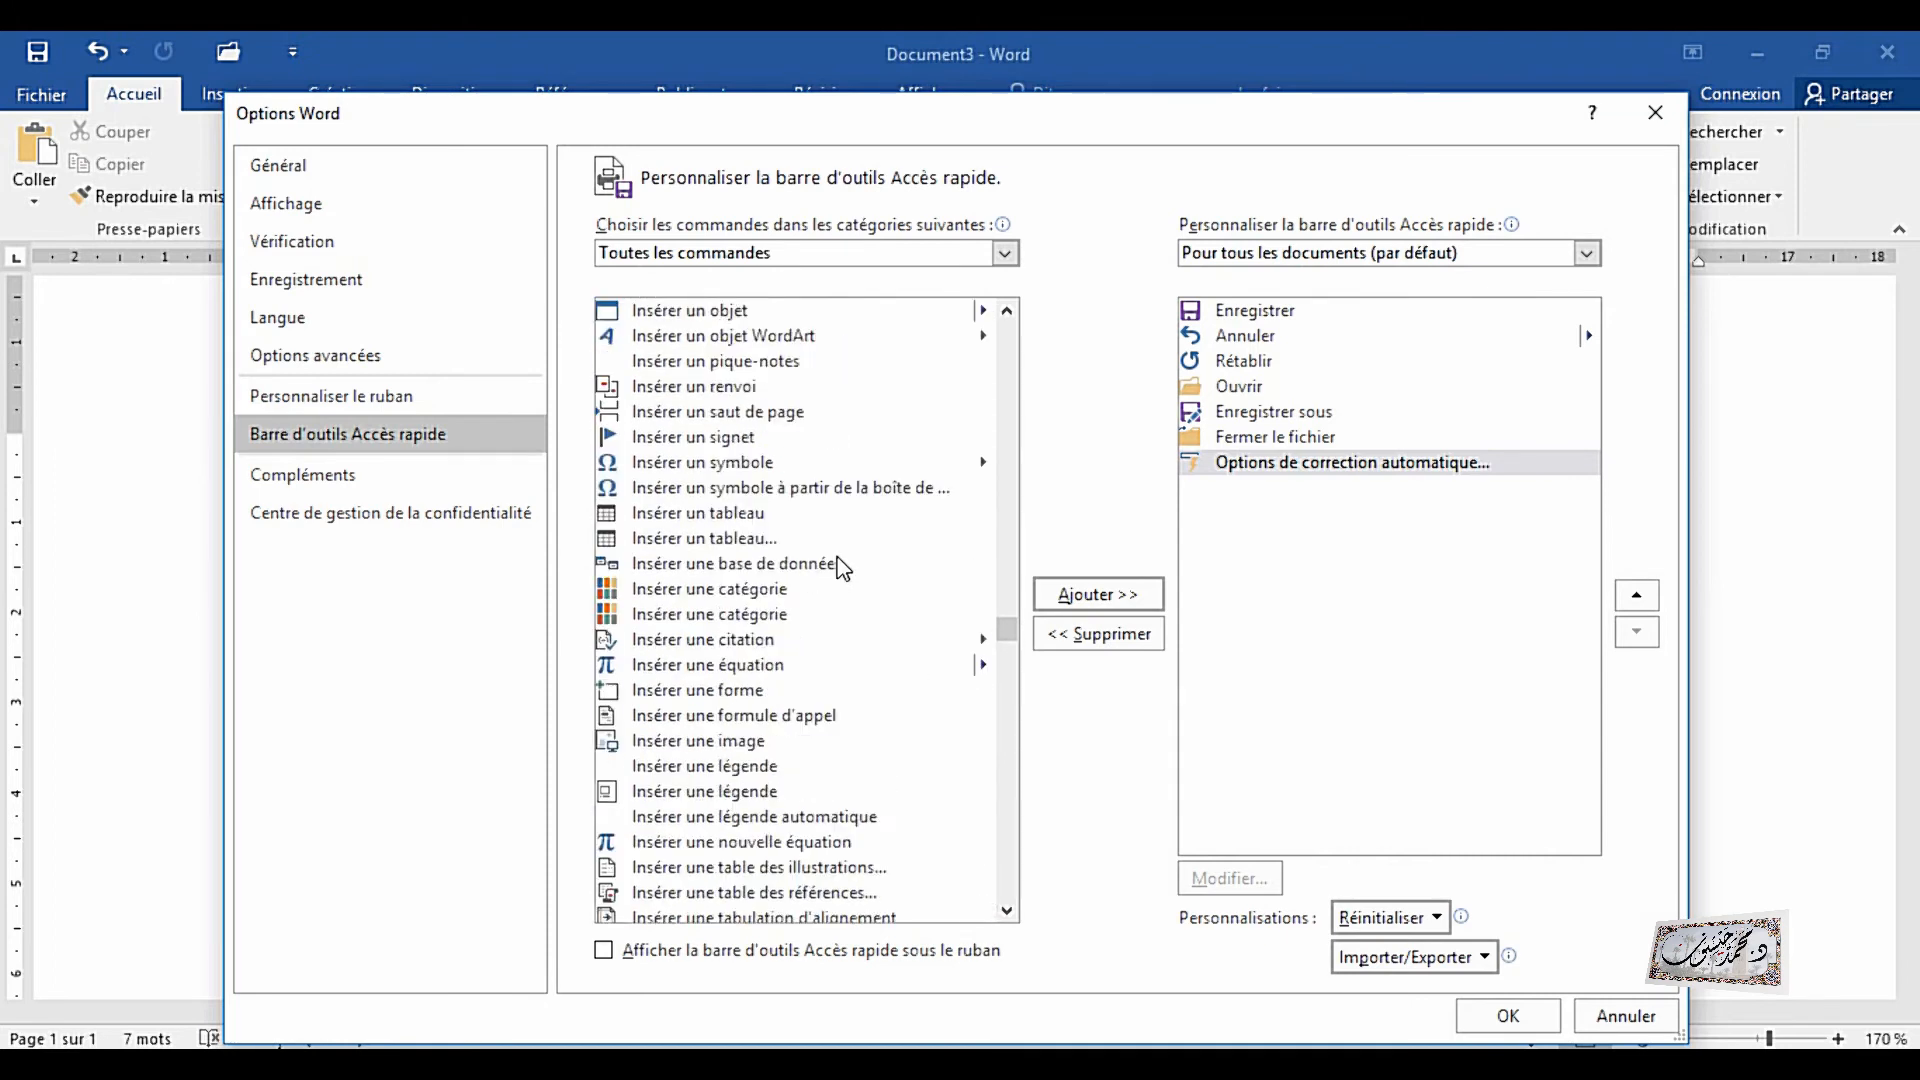
pyautogui.scroll(4, 843, 568)
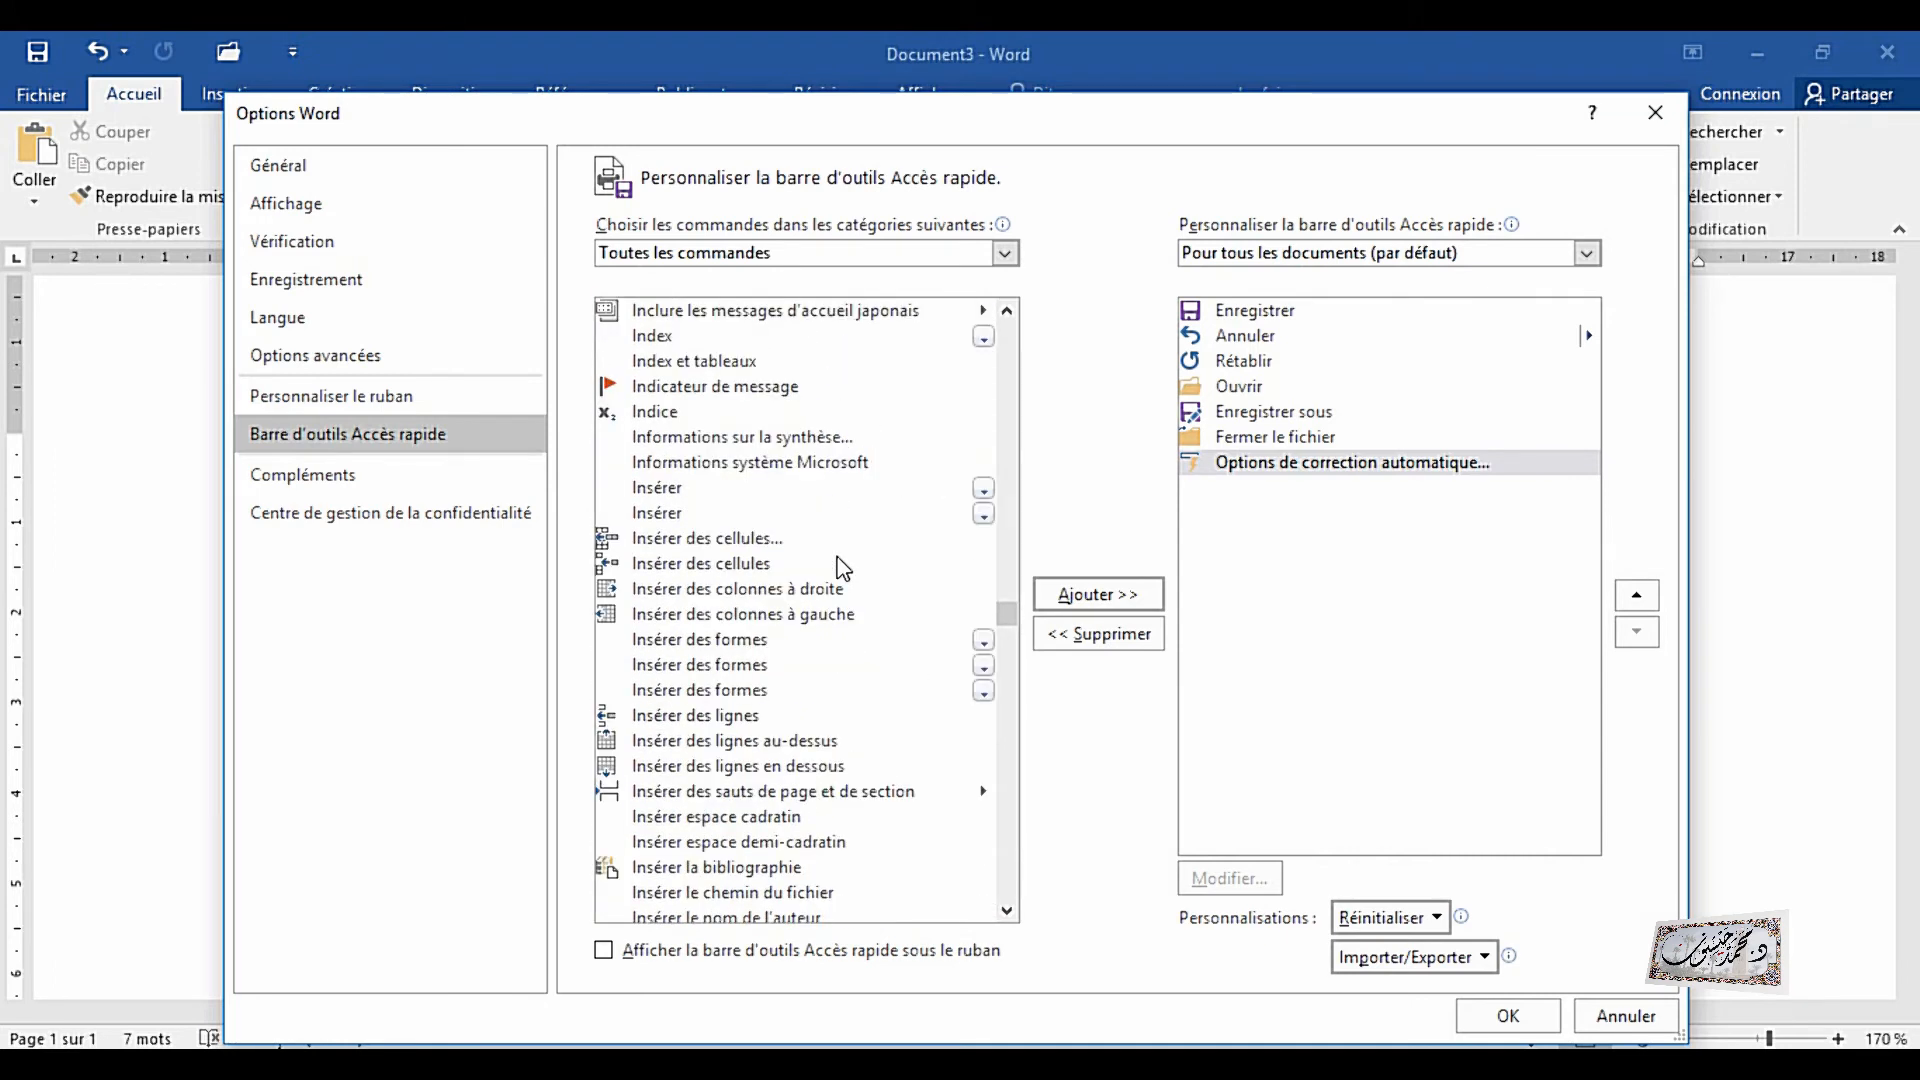
pyautogui.click(765, 540)
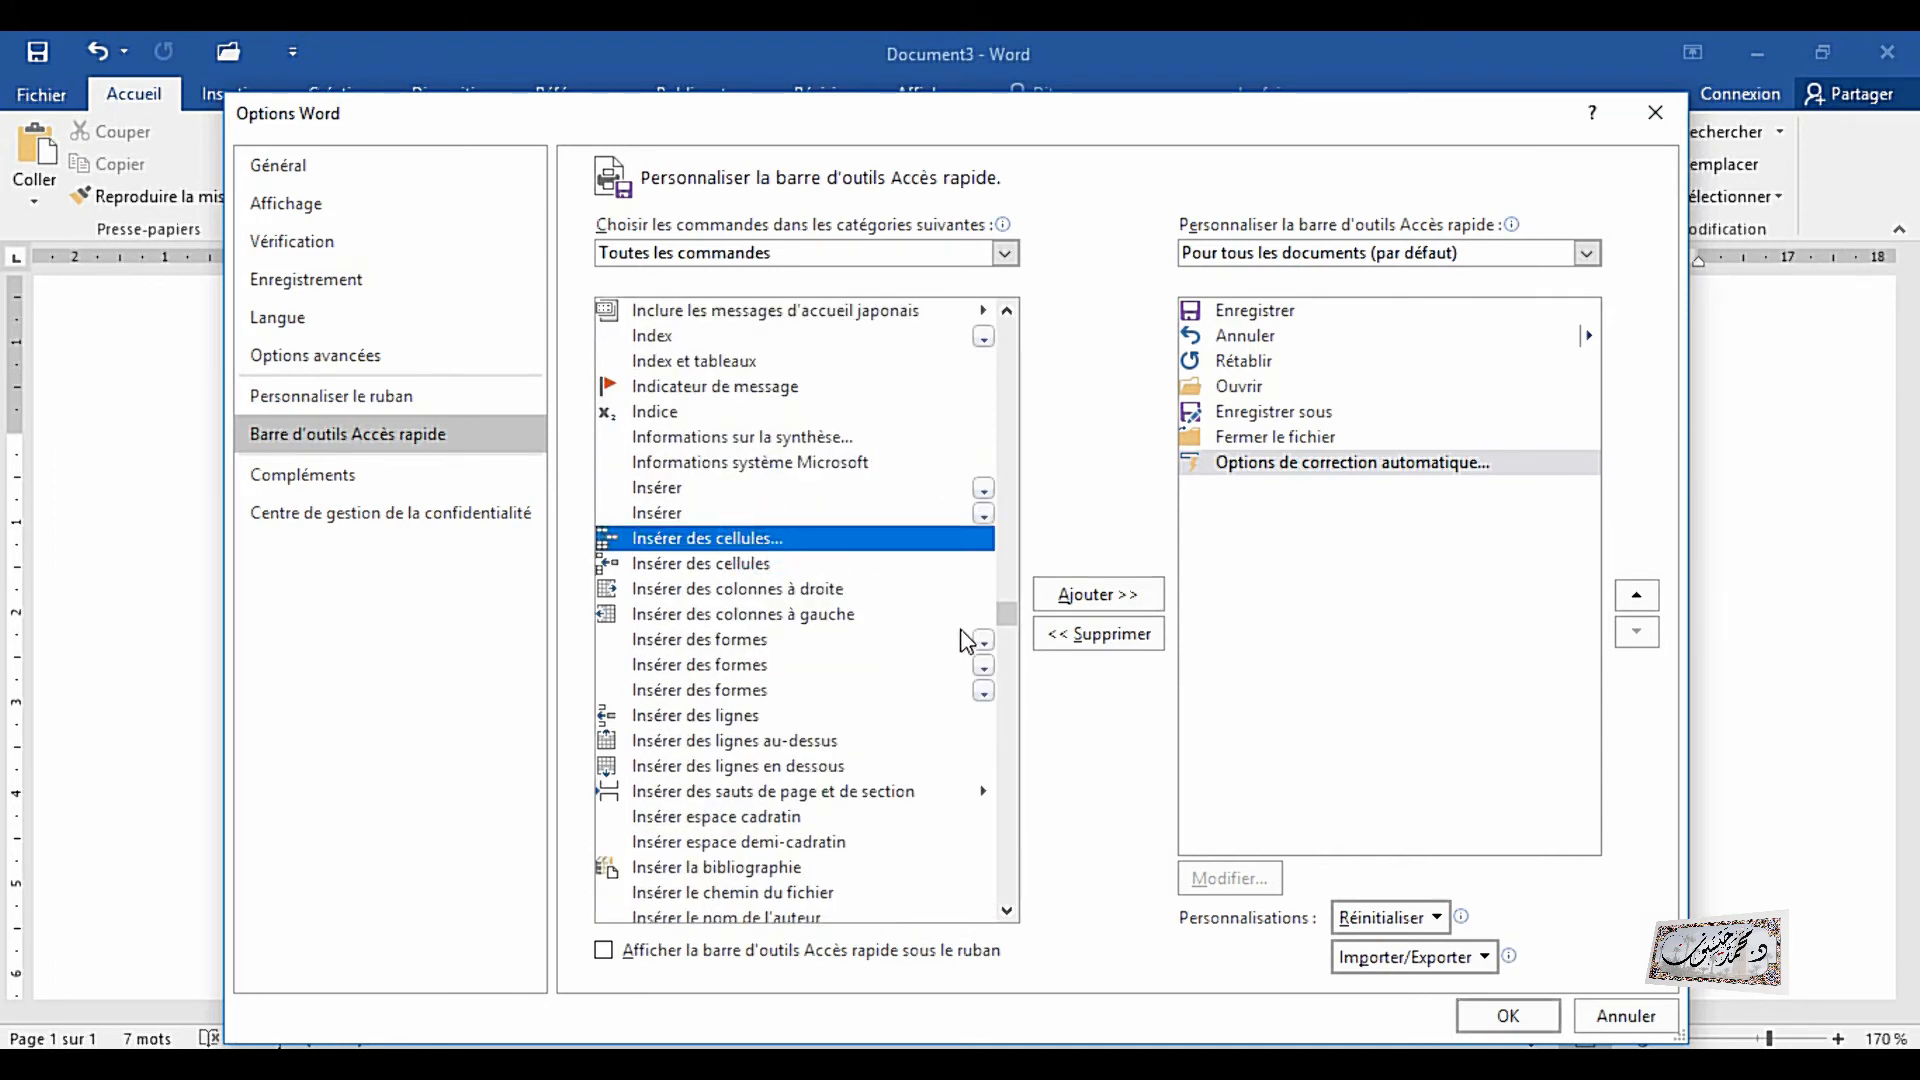
pyautogui.click(1103, 598)
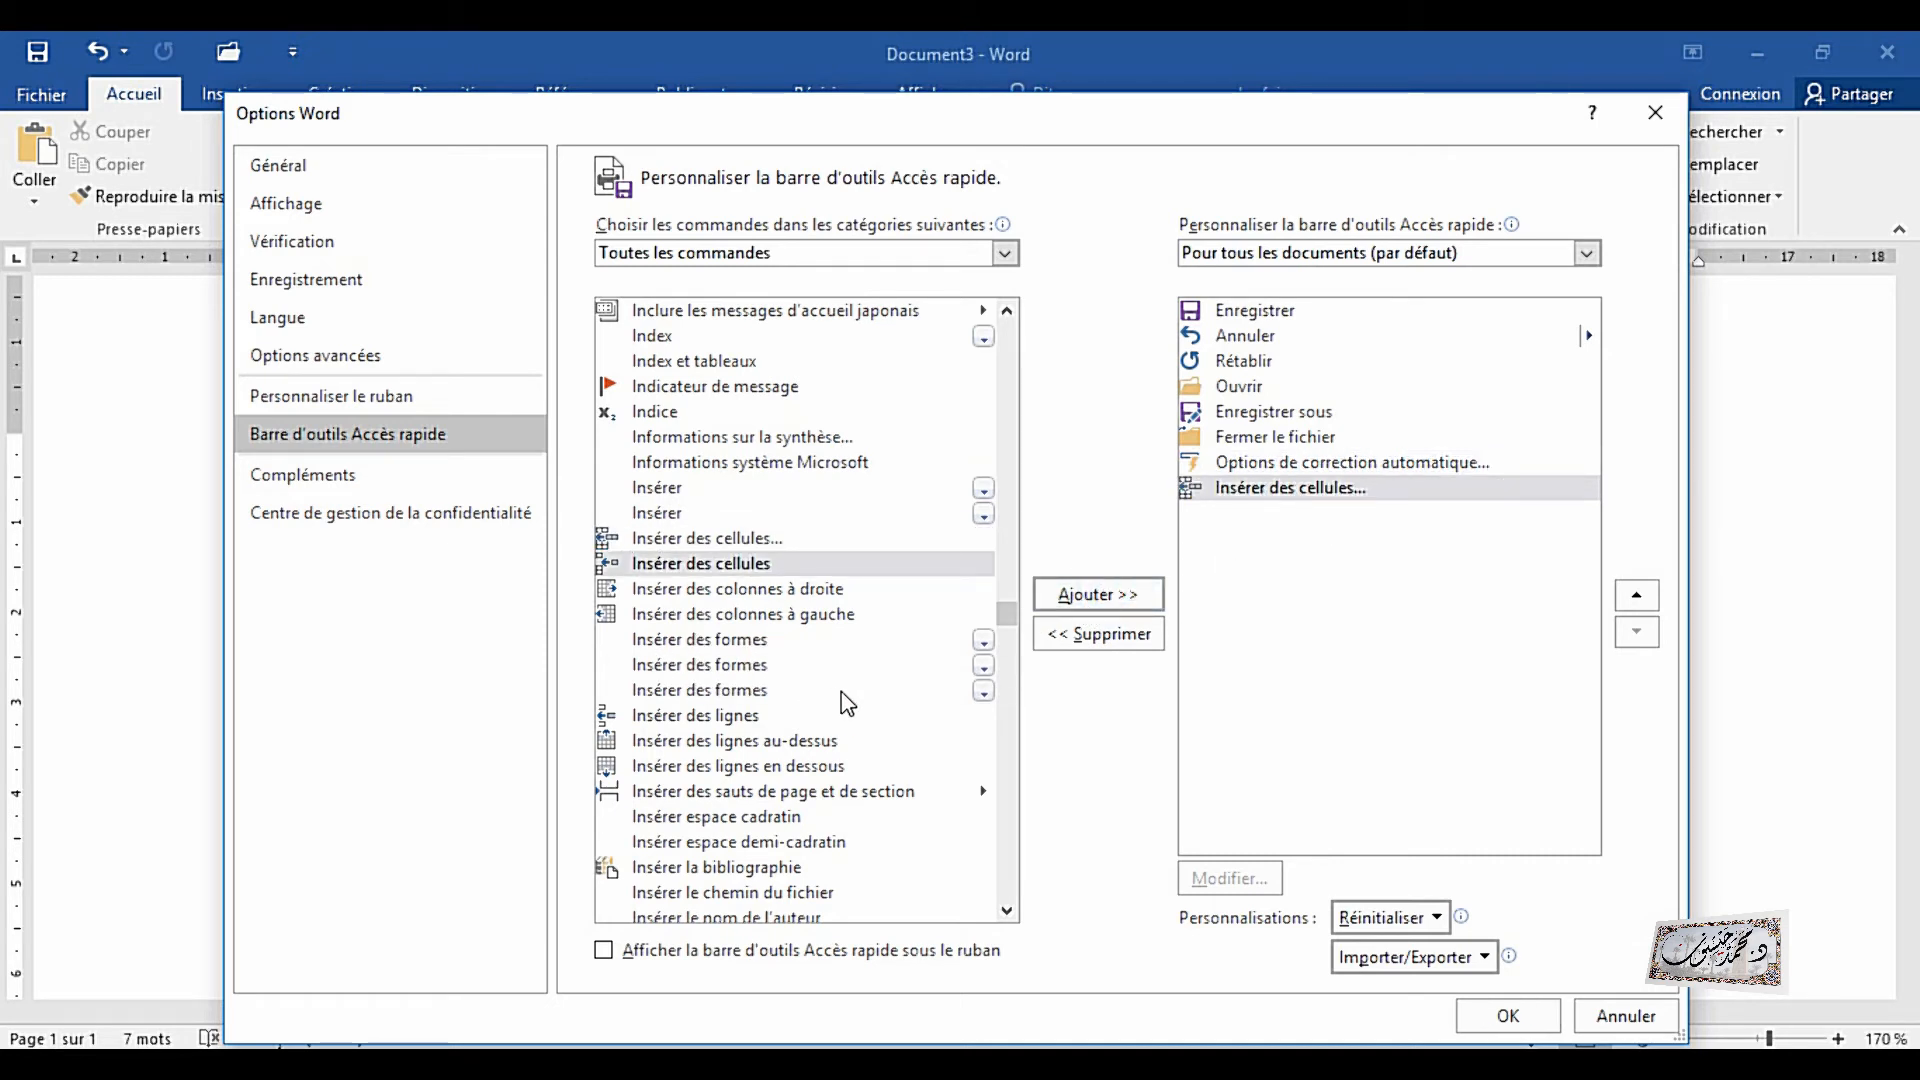
# - Add the Insérer des lignes au-dessus and Insérer des lignes en dessous commands to the Quick Access Toolbar
pyautogui.click(752, 740)
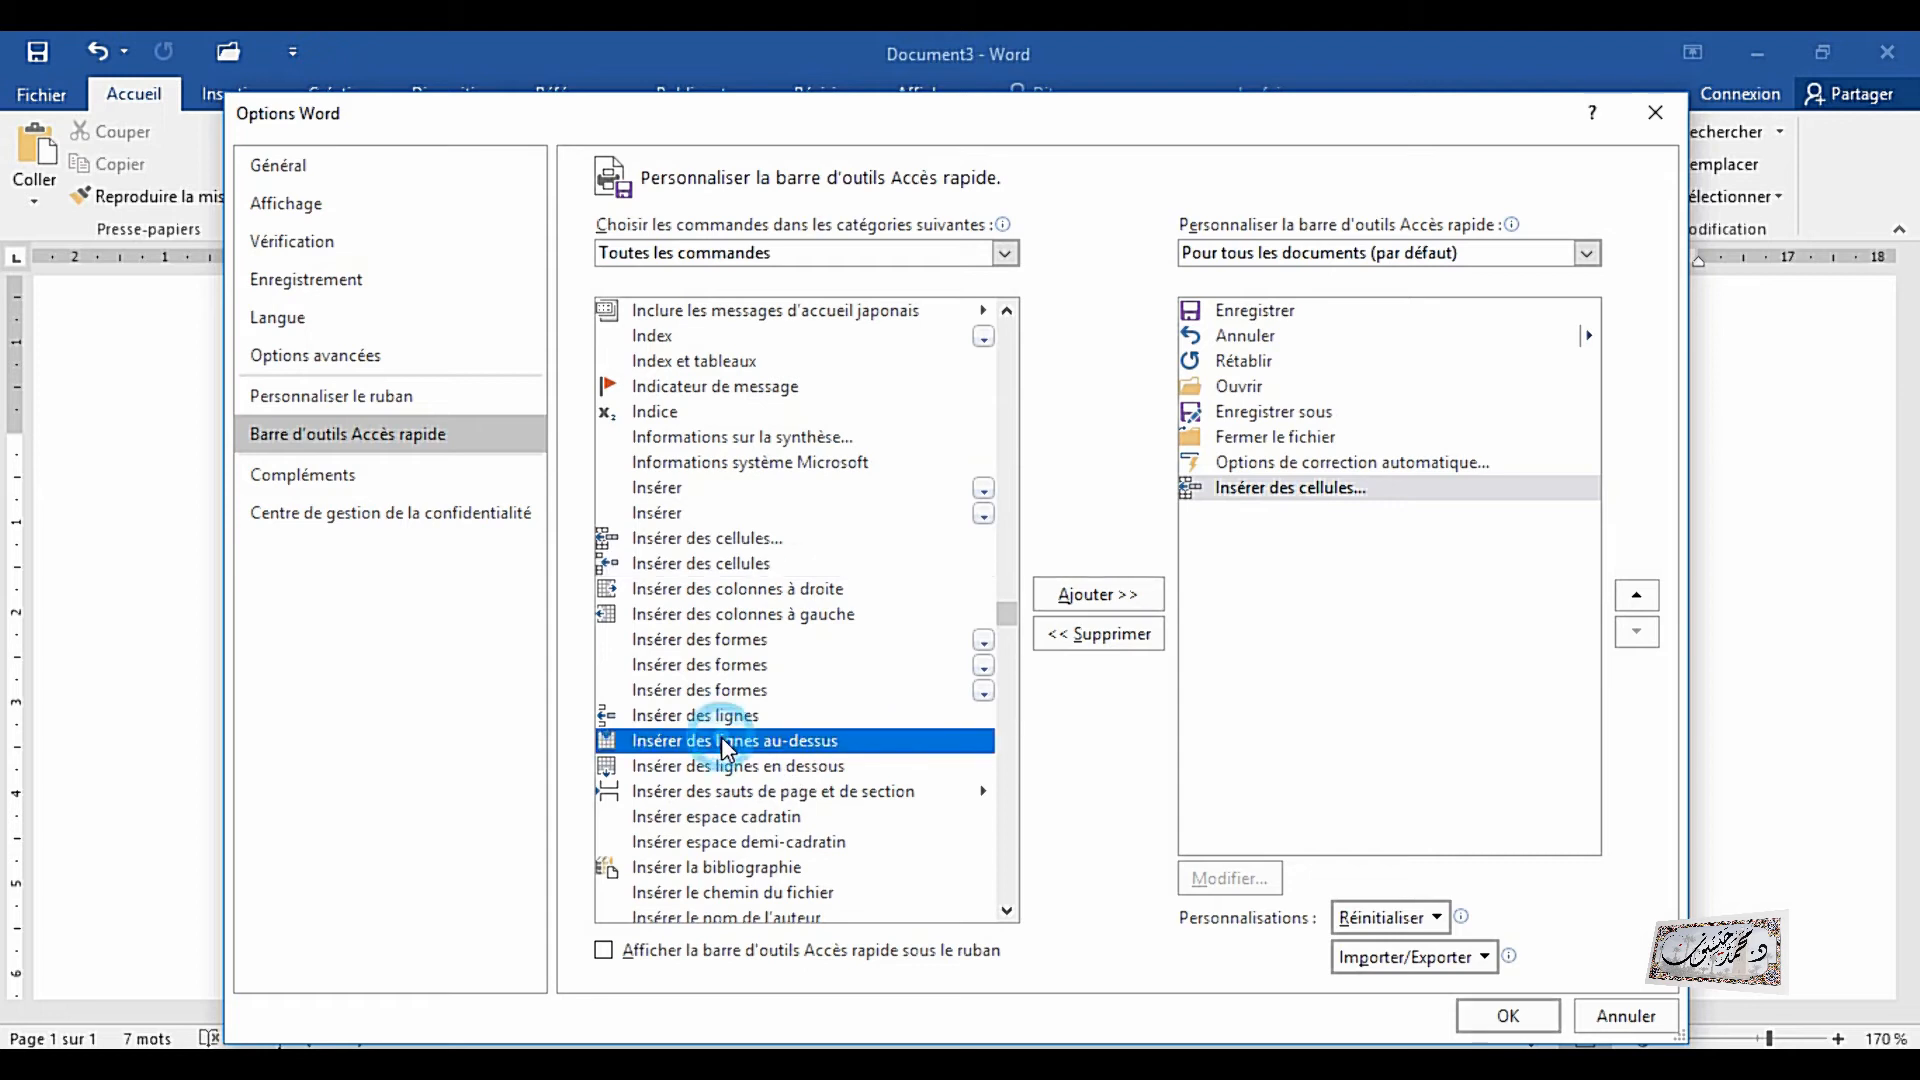
pyautogui.click(1084, 594)
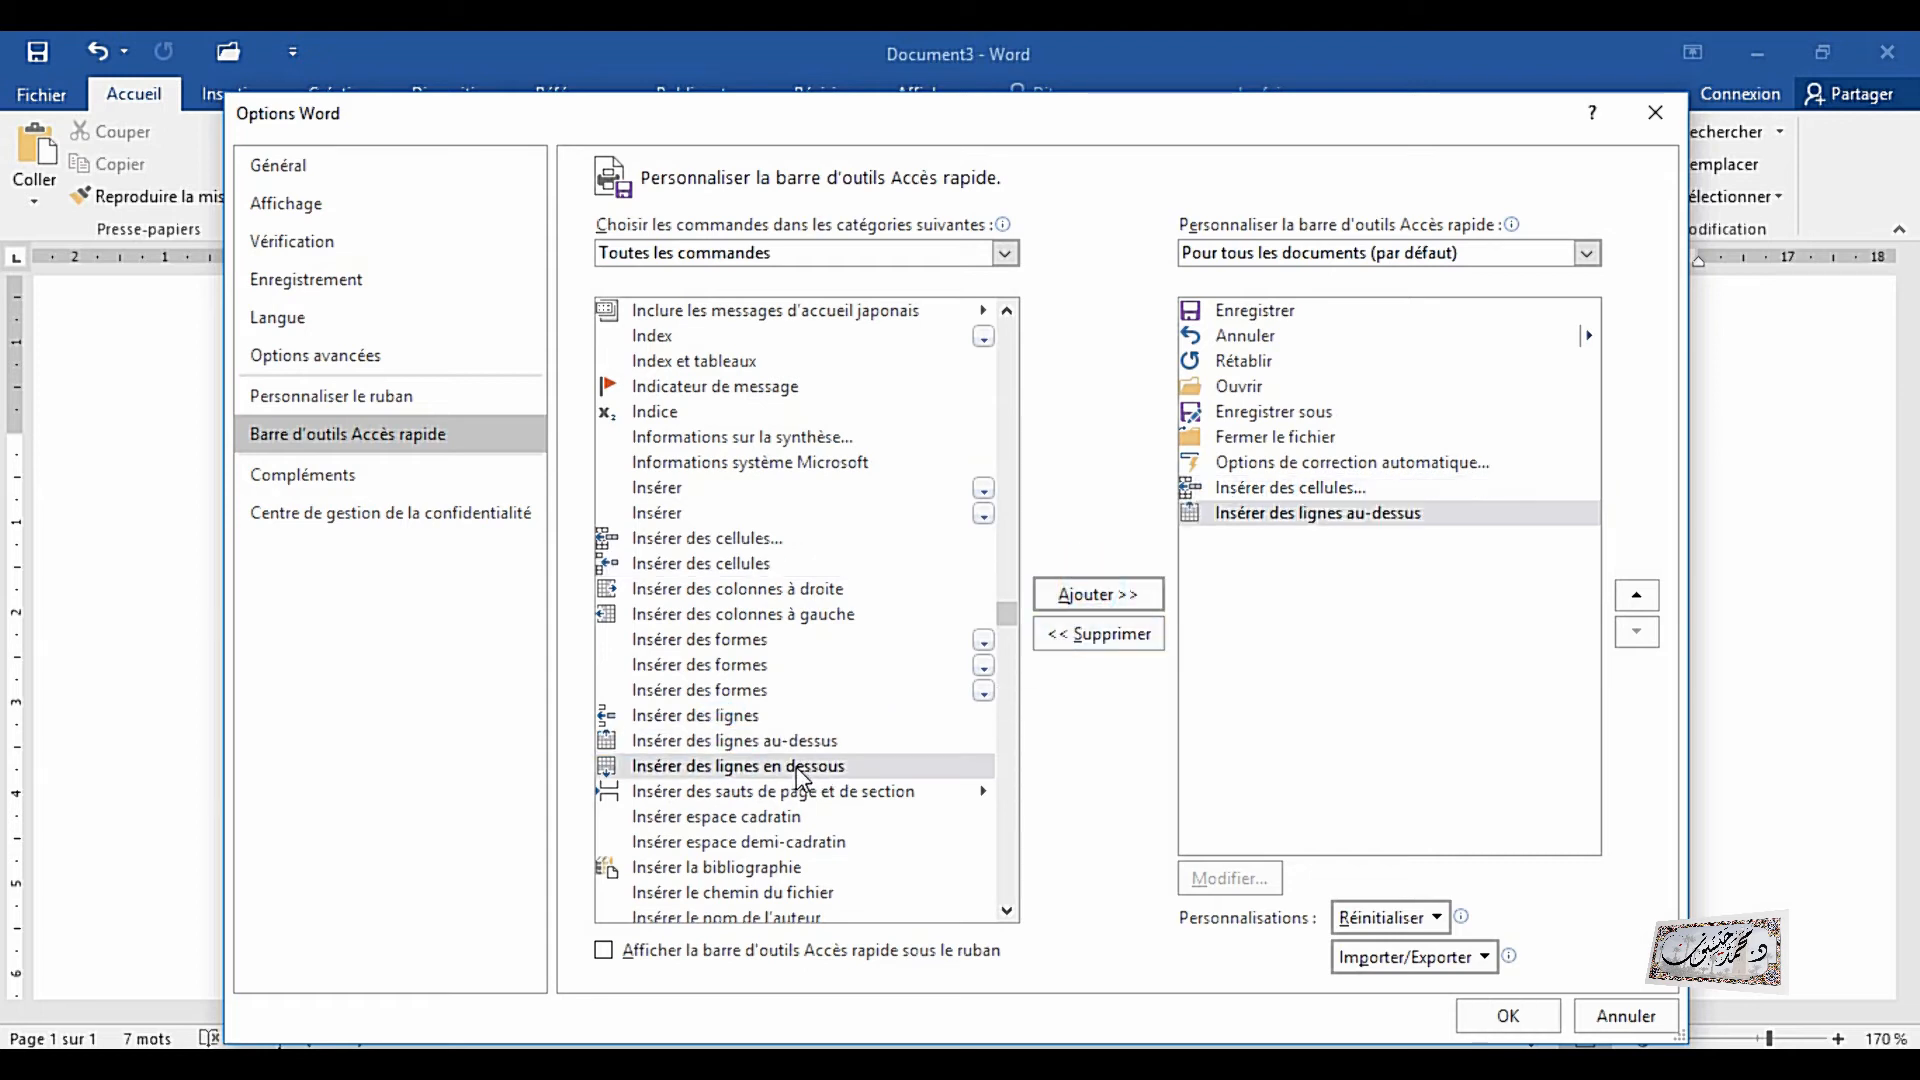
pyautogui.click(1084, 594)
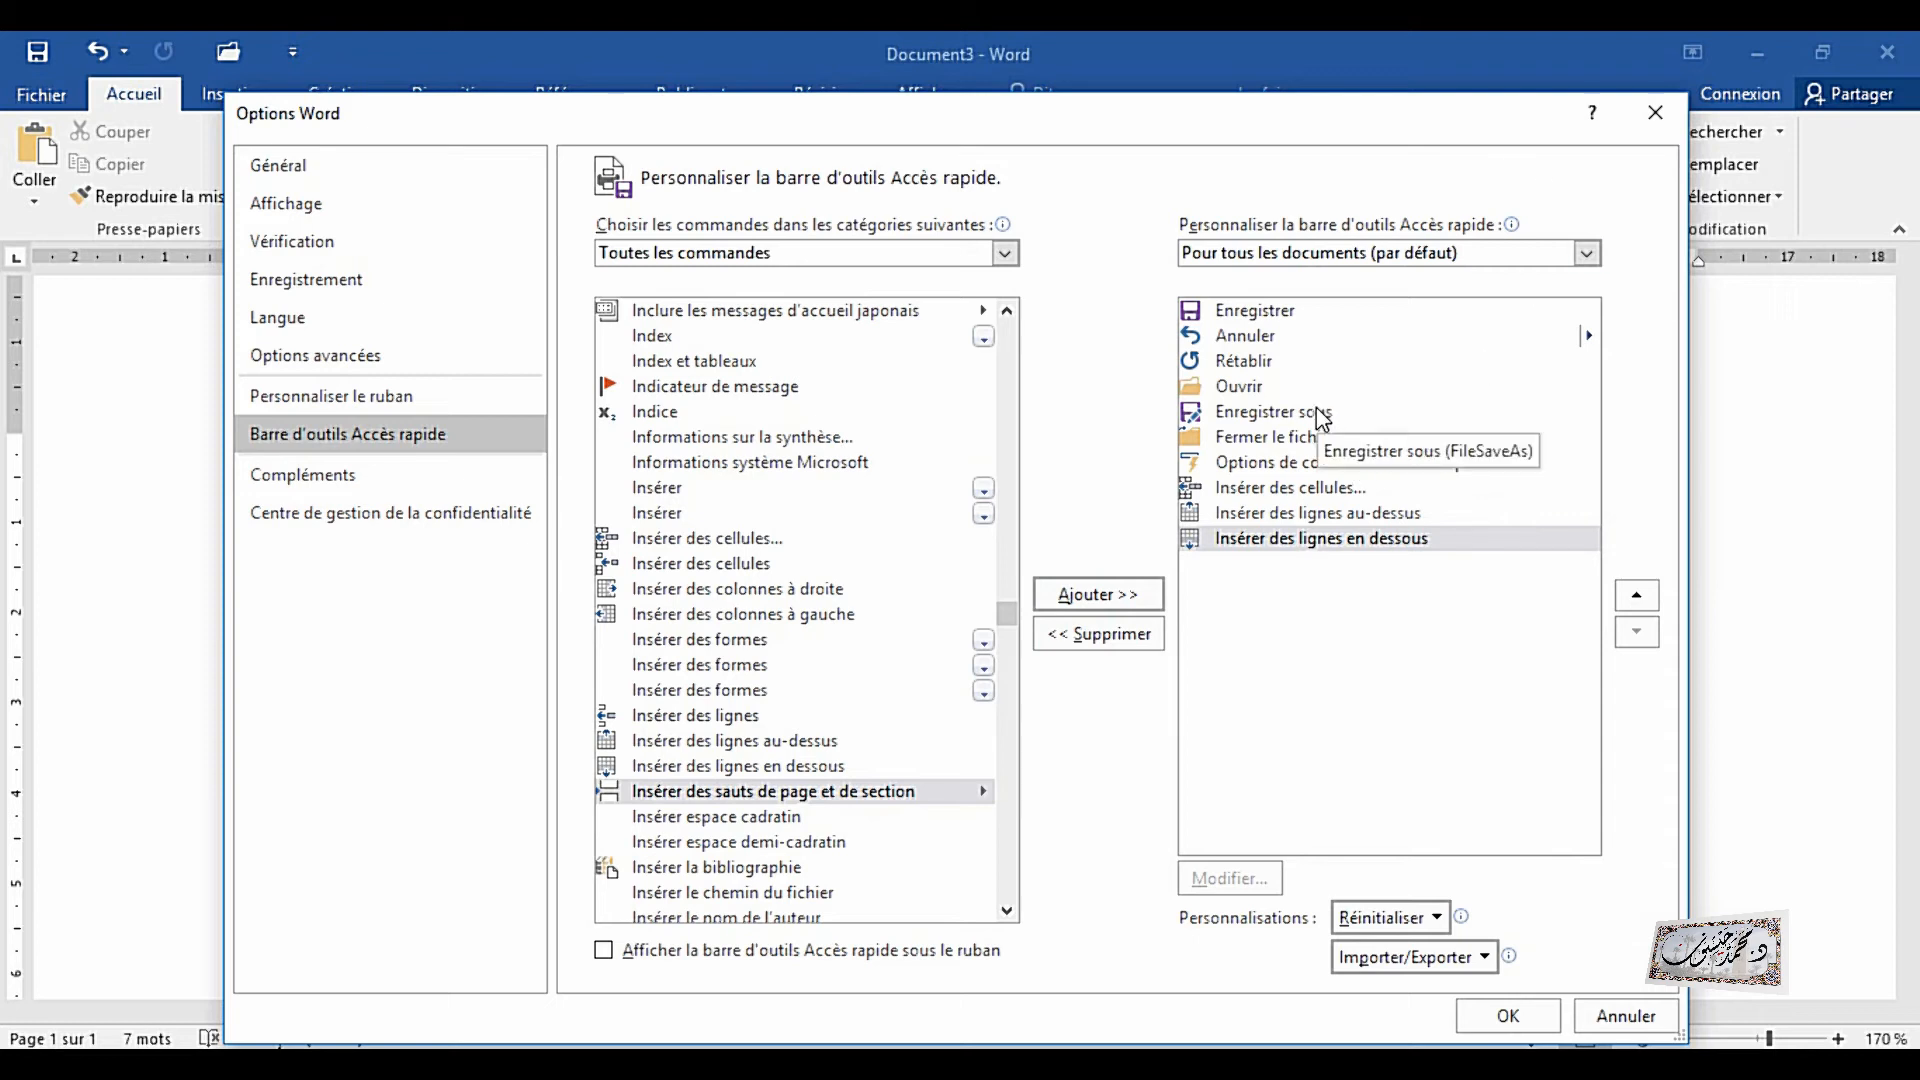
# - Move the Ouvrir command up to first place in the Quick Access Toolbar order
pyautogui.click(1234, 388)
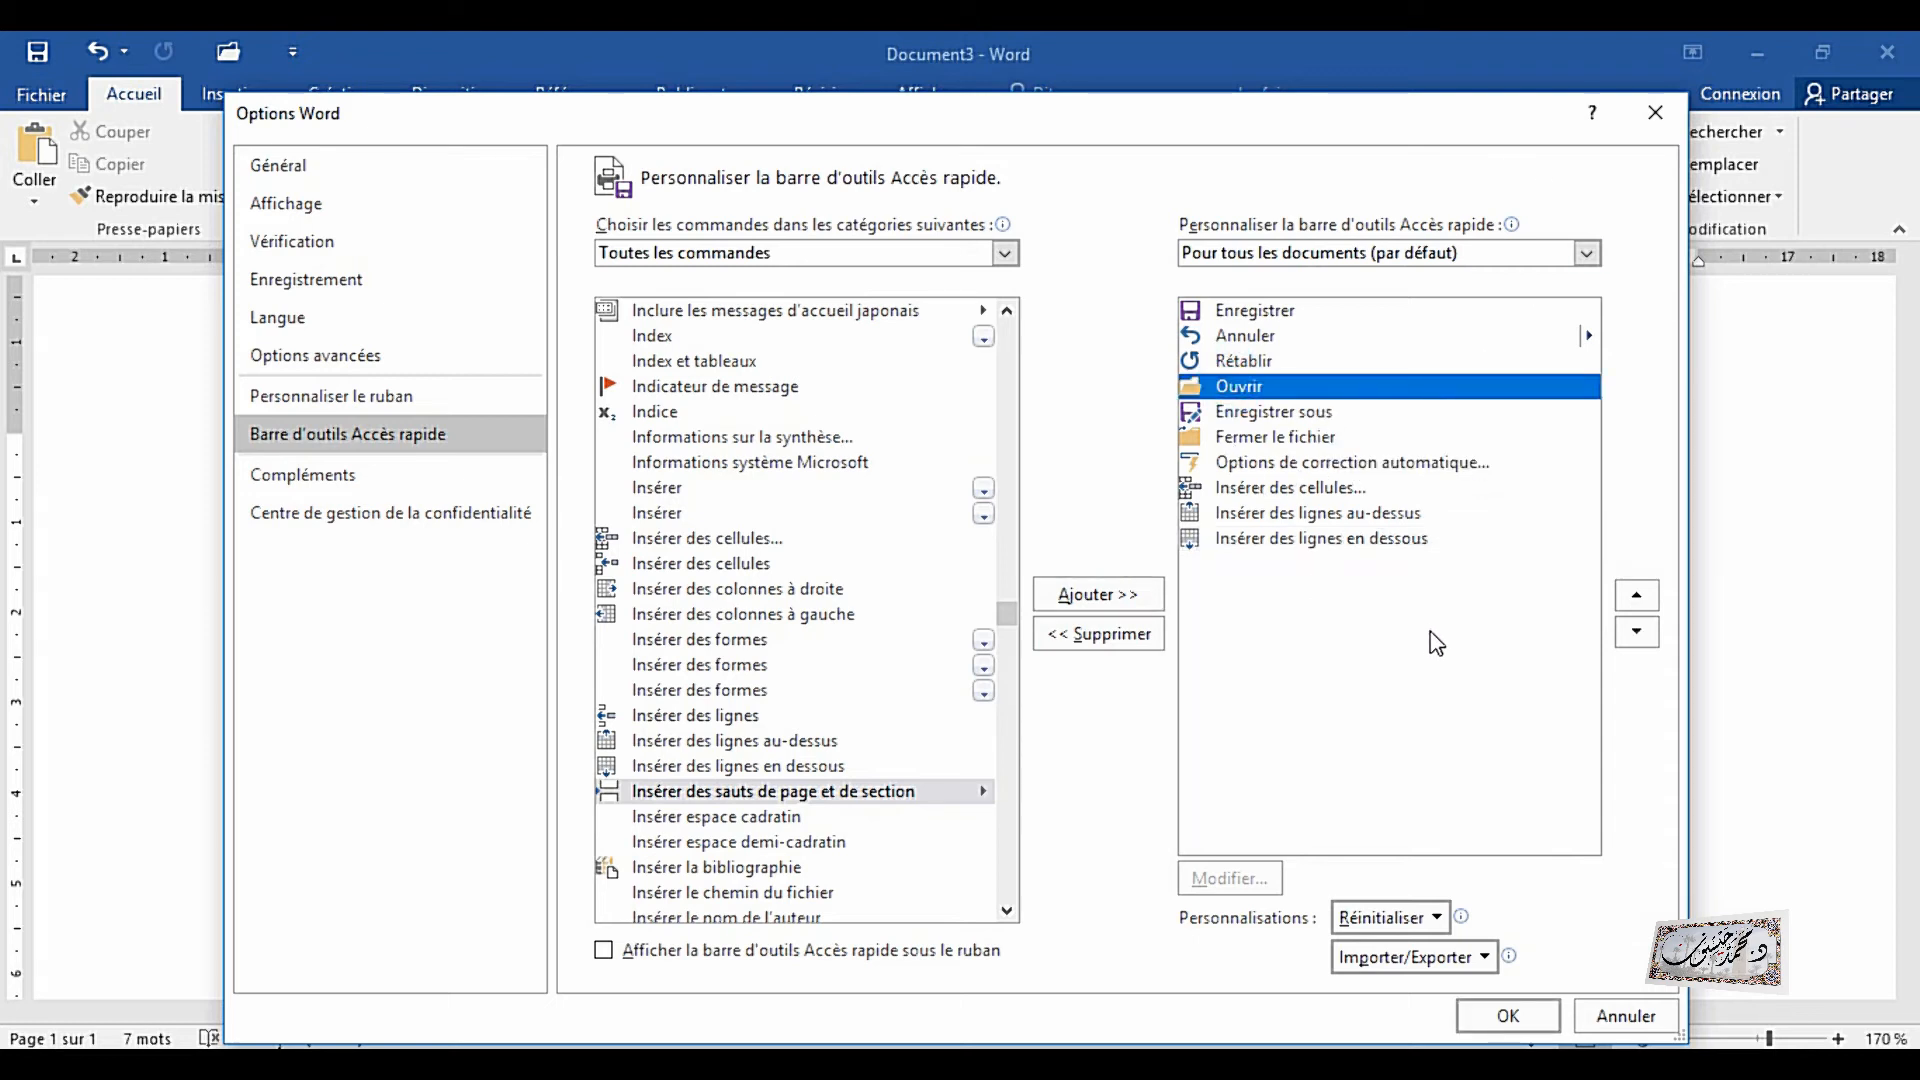
pyautogui.click(1637, 595)
pyautogui.click(1636, 595)
pyautogui.click(1637, 595)
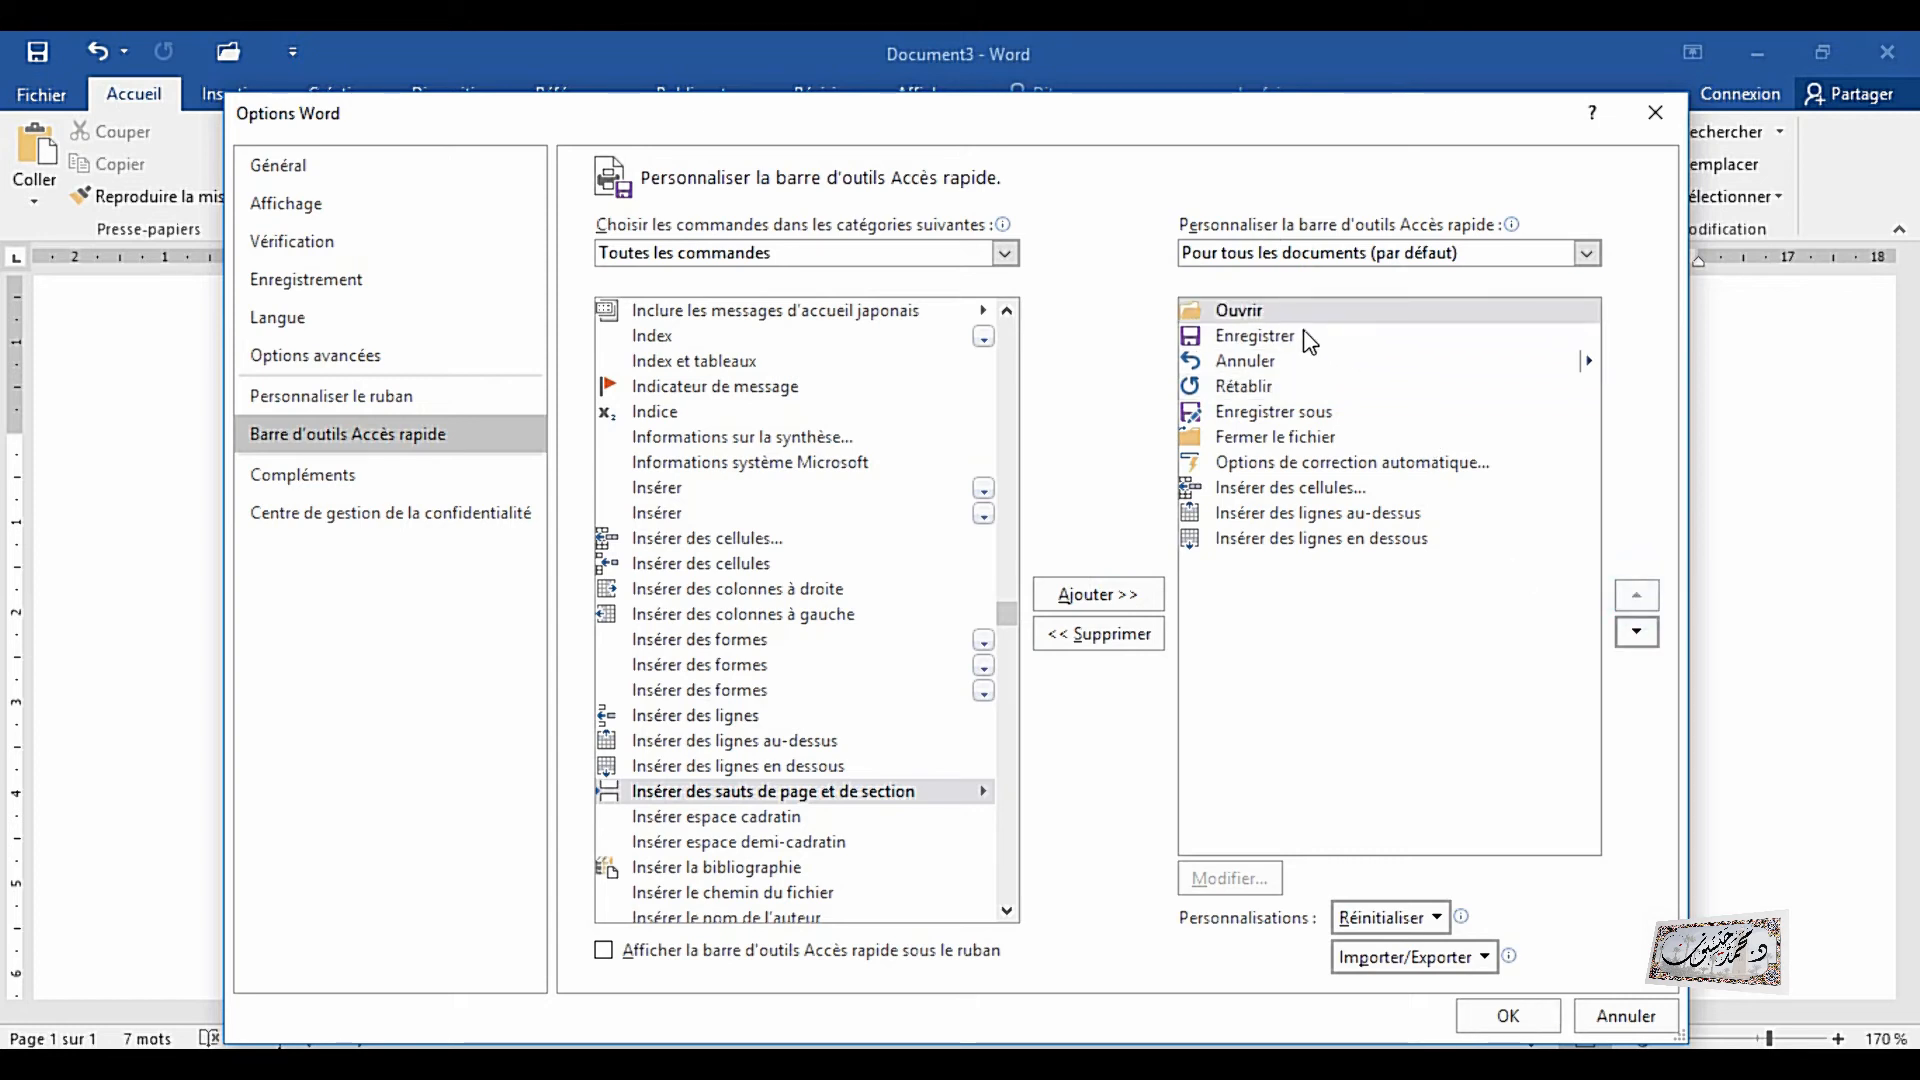
# - Move the Enregistrer sous command up to second place, directly after Ouvrir
pyautogui.click(1308, 414)
pyautogui.click(1637, 595)
pyautogui.click(1637, 595)
pyautogui.click(1636, 595)
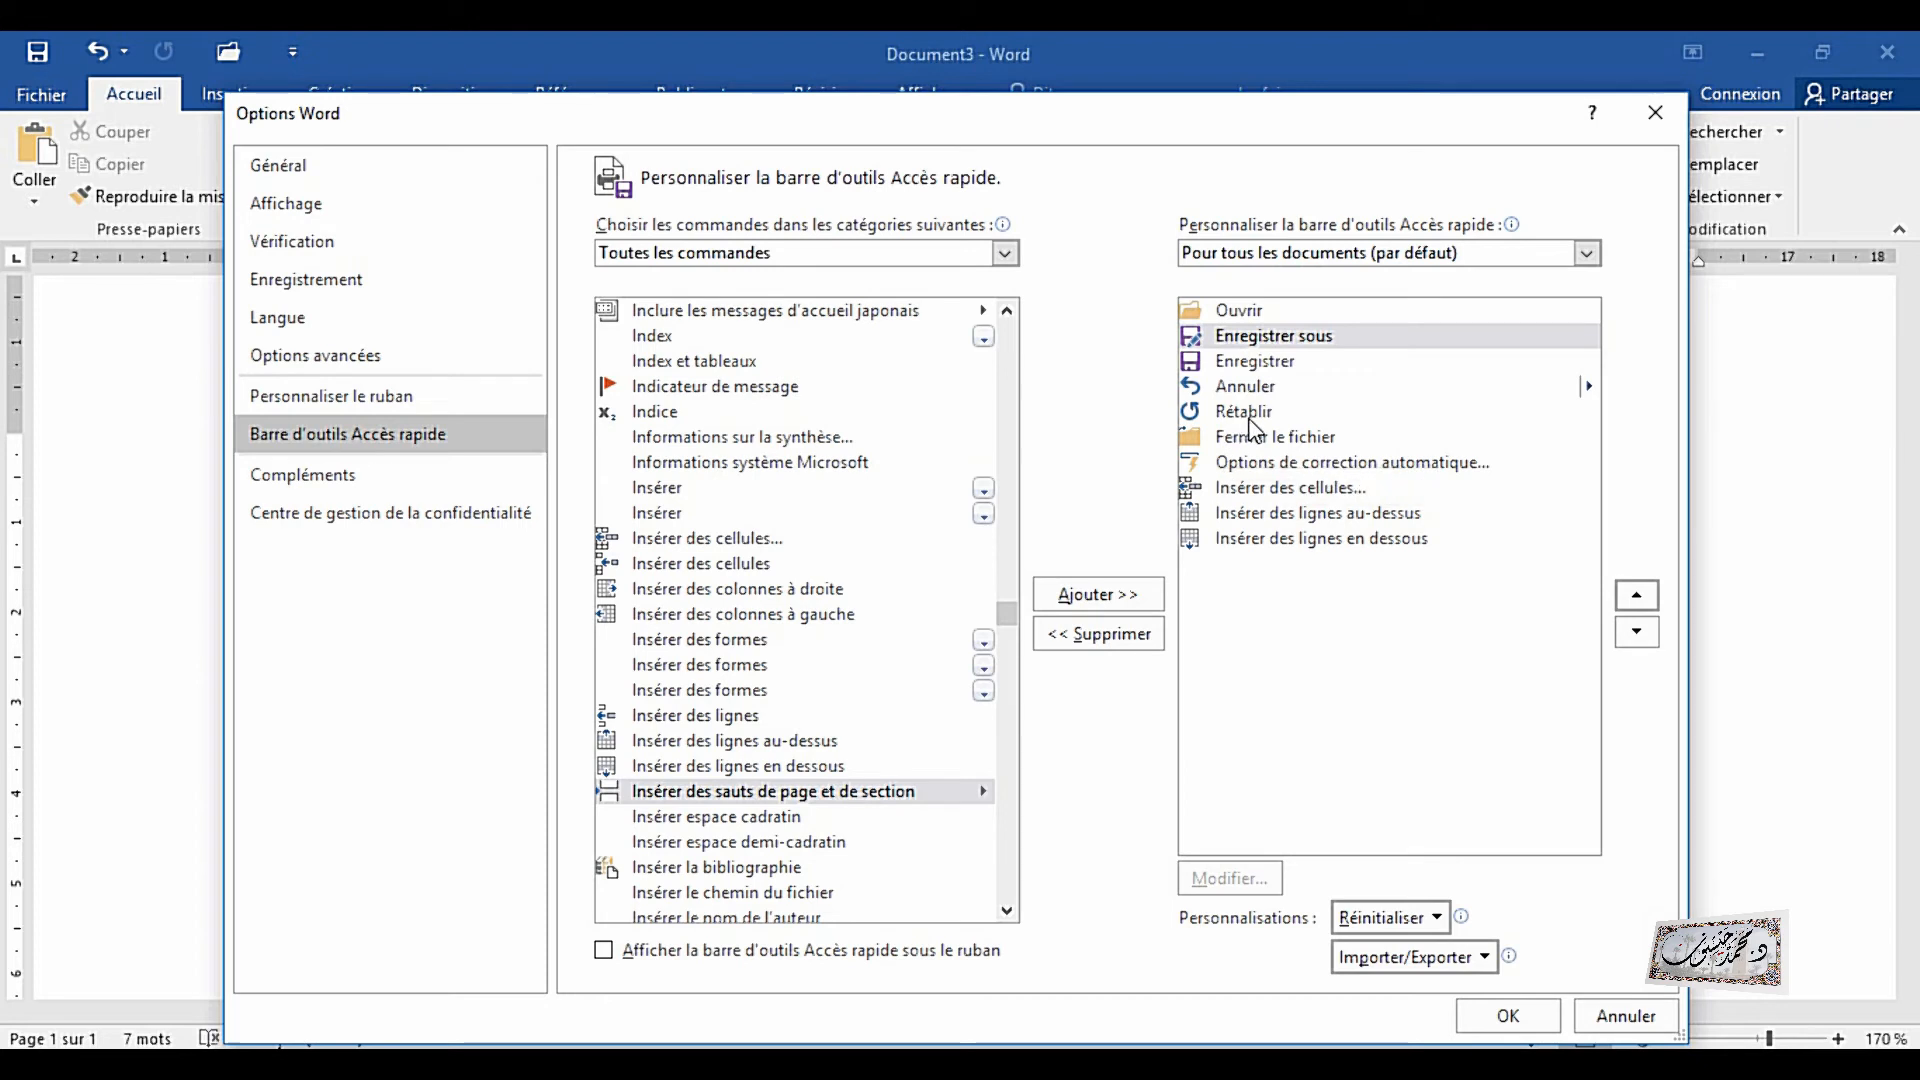
# - Reorder the Fermer le fichier command so it sits directly after Enregistrer and before Annuler
pyautogui.click(1258, 438)
pyautogui.click(1635, 594)
pyautogui.click(1635, 596)
pyautogui.click(1637, 598)
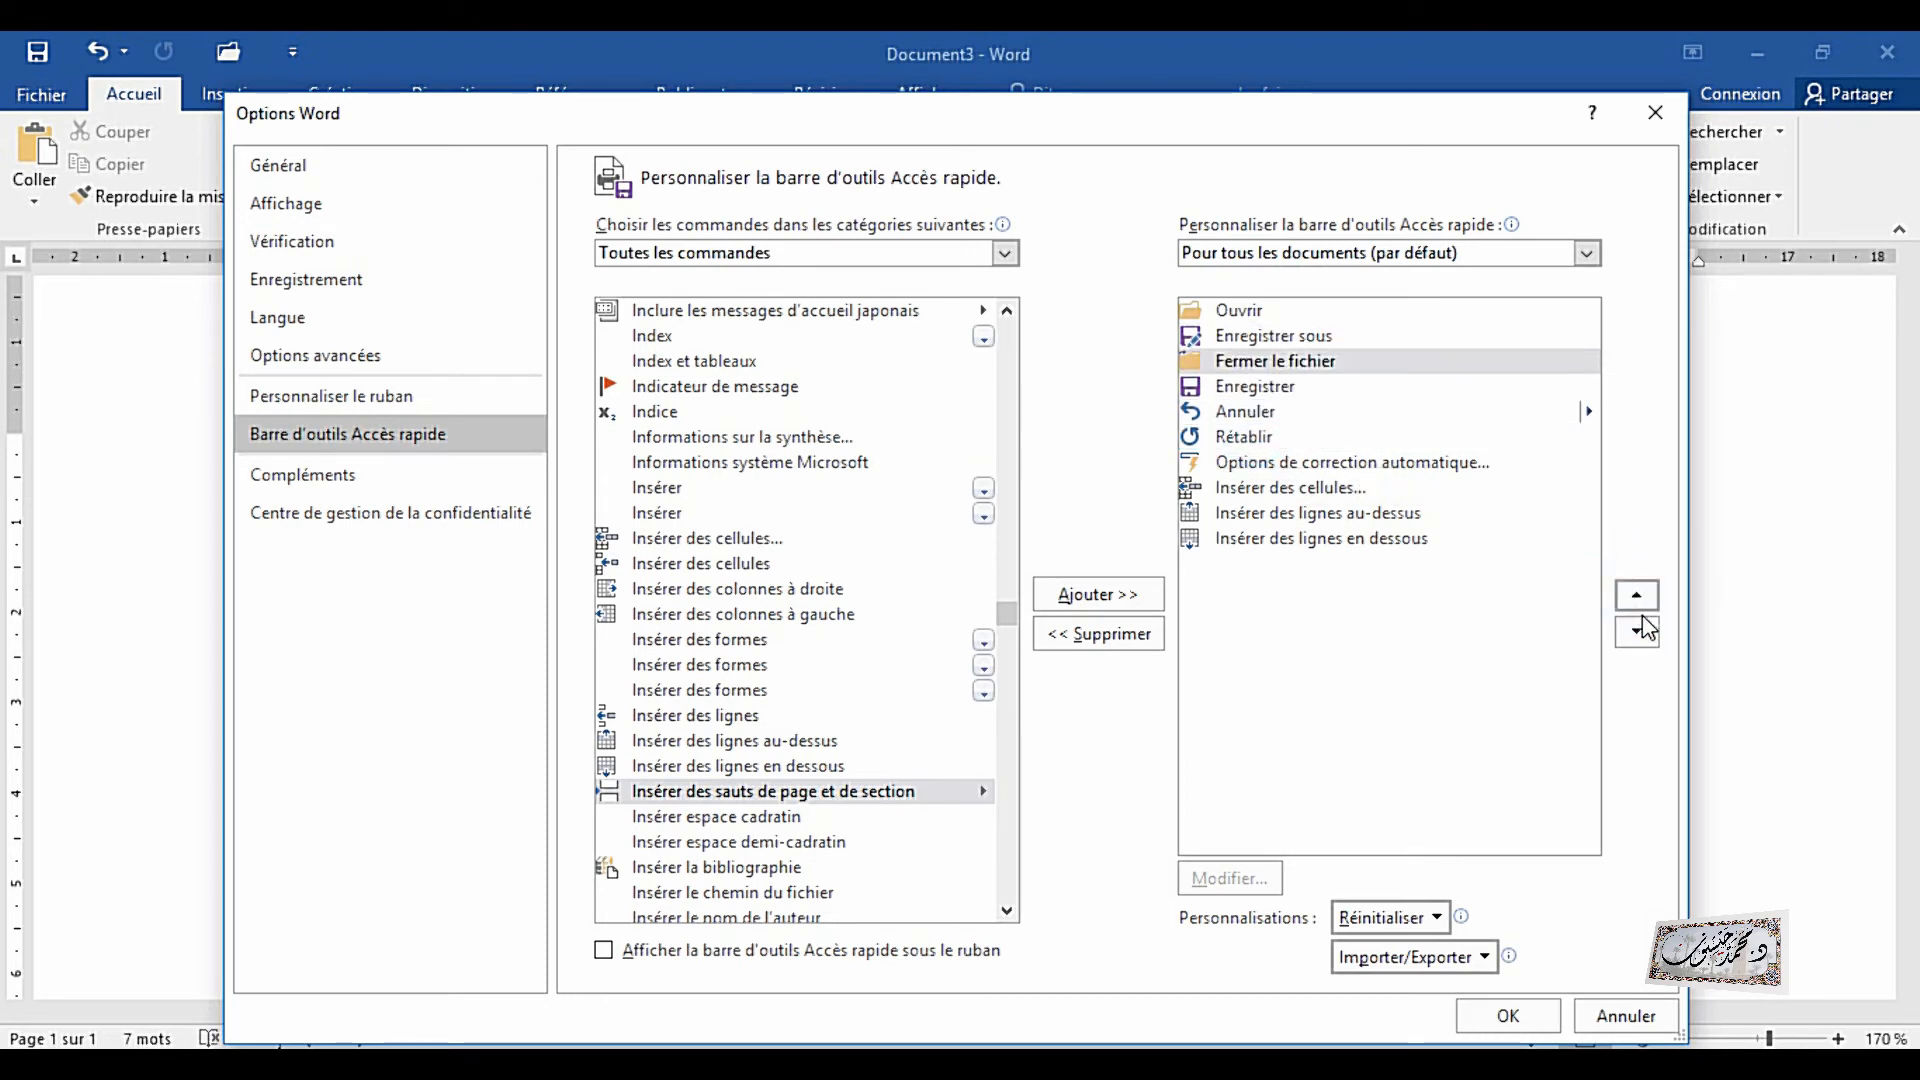
pyautogui.click(1637, 631)
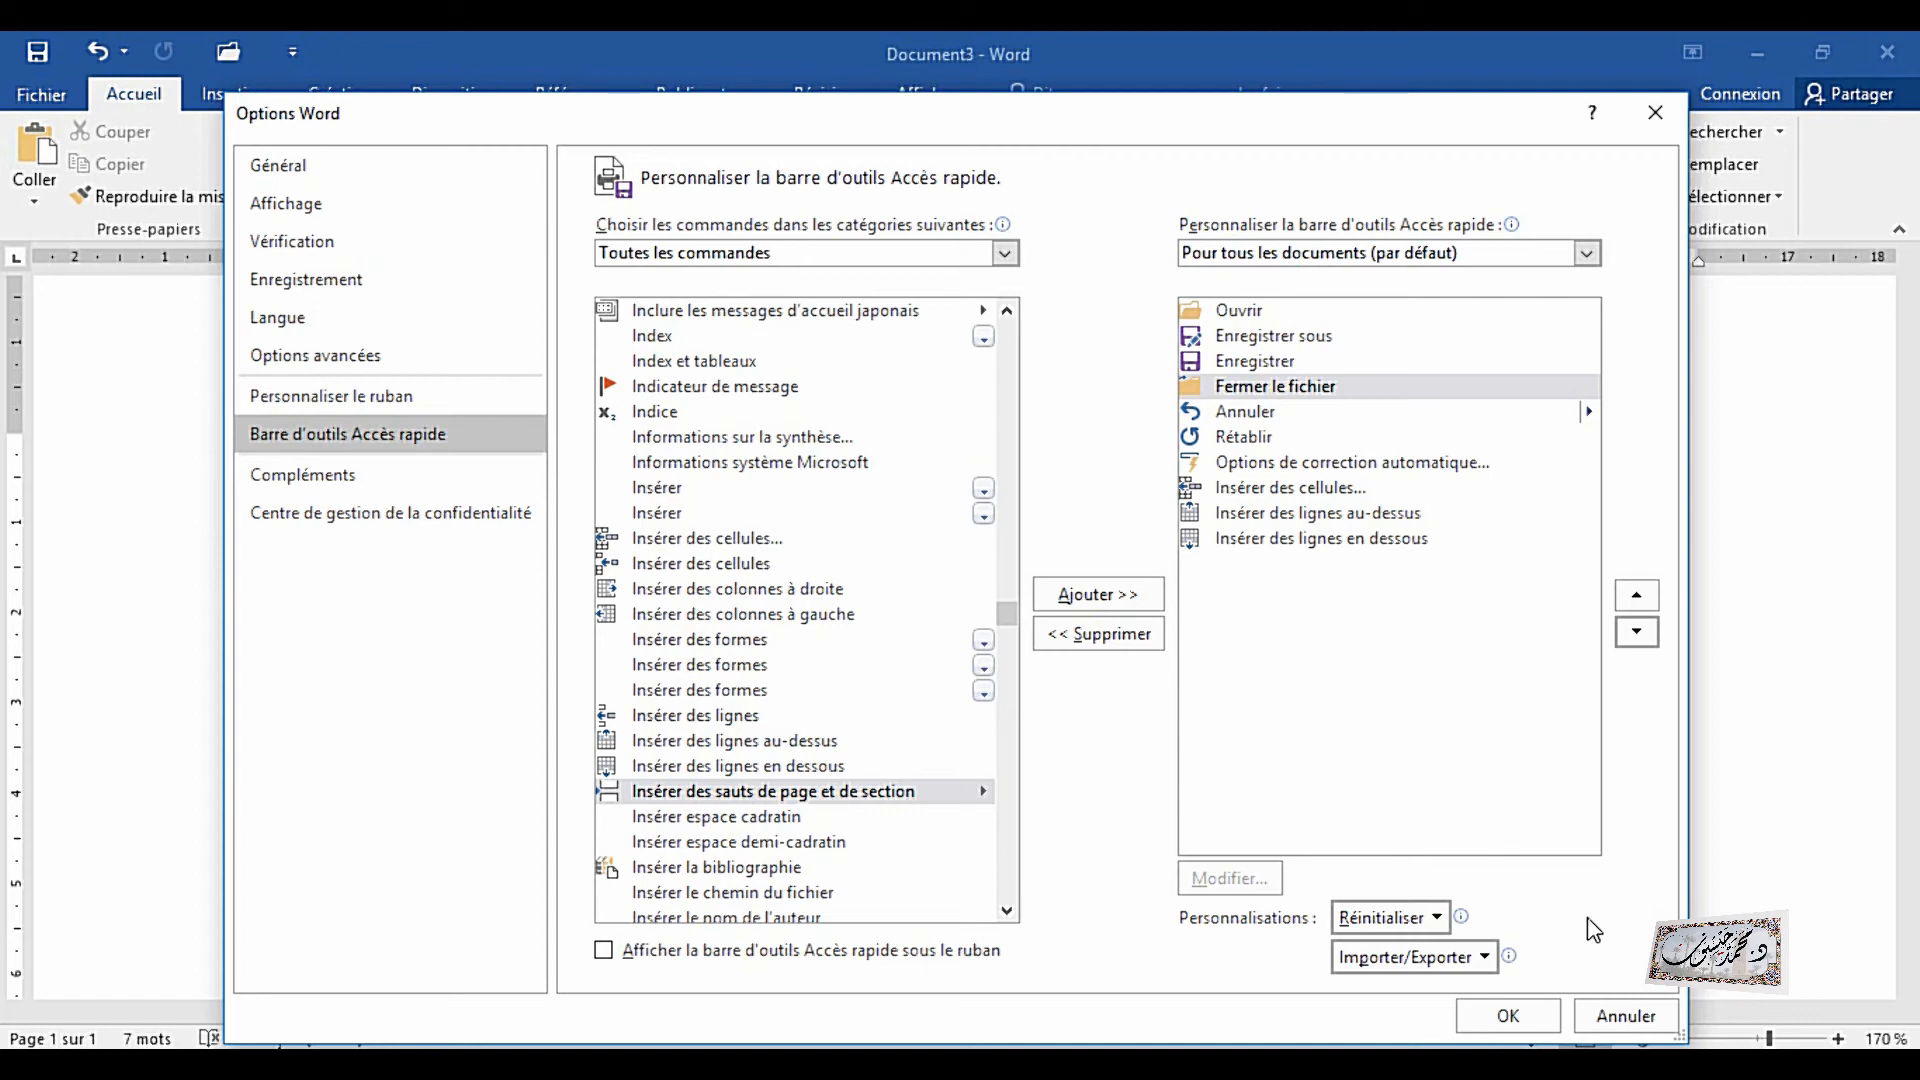
# - Apply the Quick Access Toolbar changes and check the toolbar's list of ready-made commands
pyautogui.click(1510, 1016)
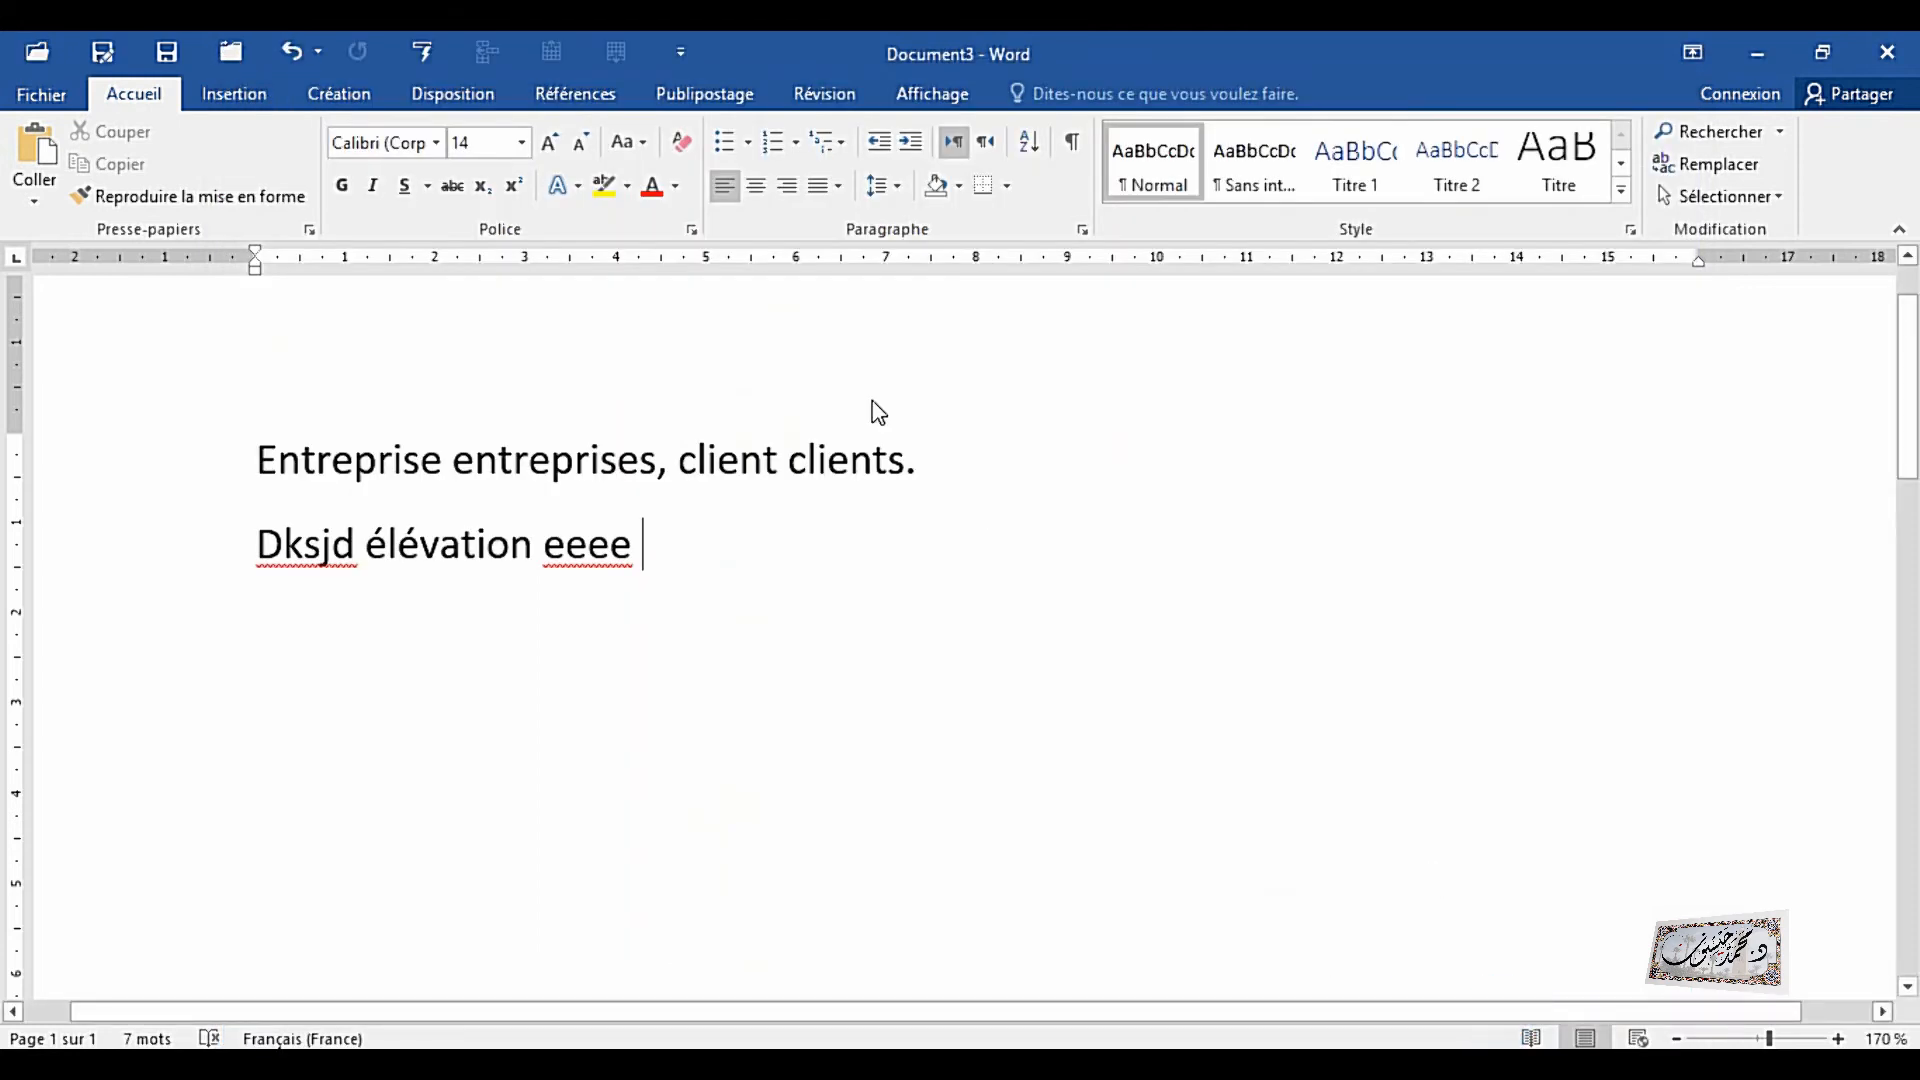
pyautogui.click(687, 50)
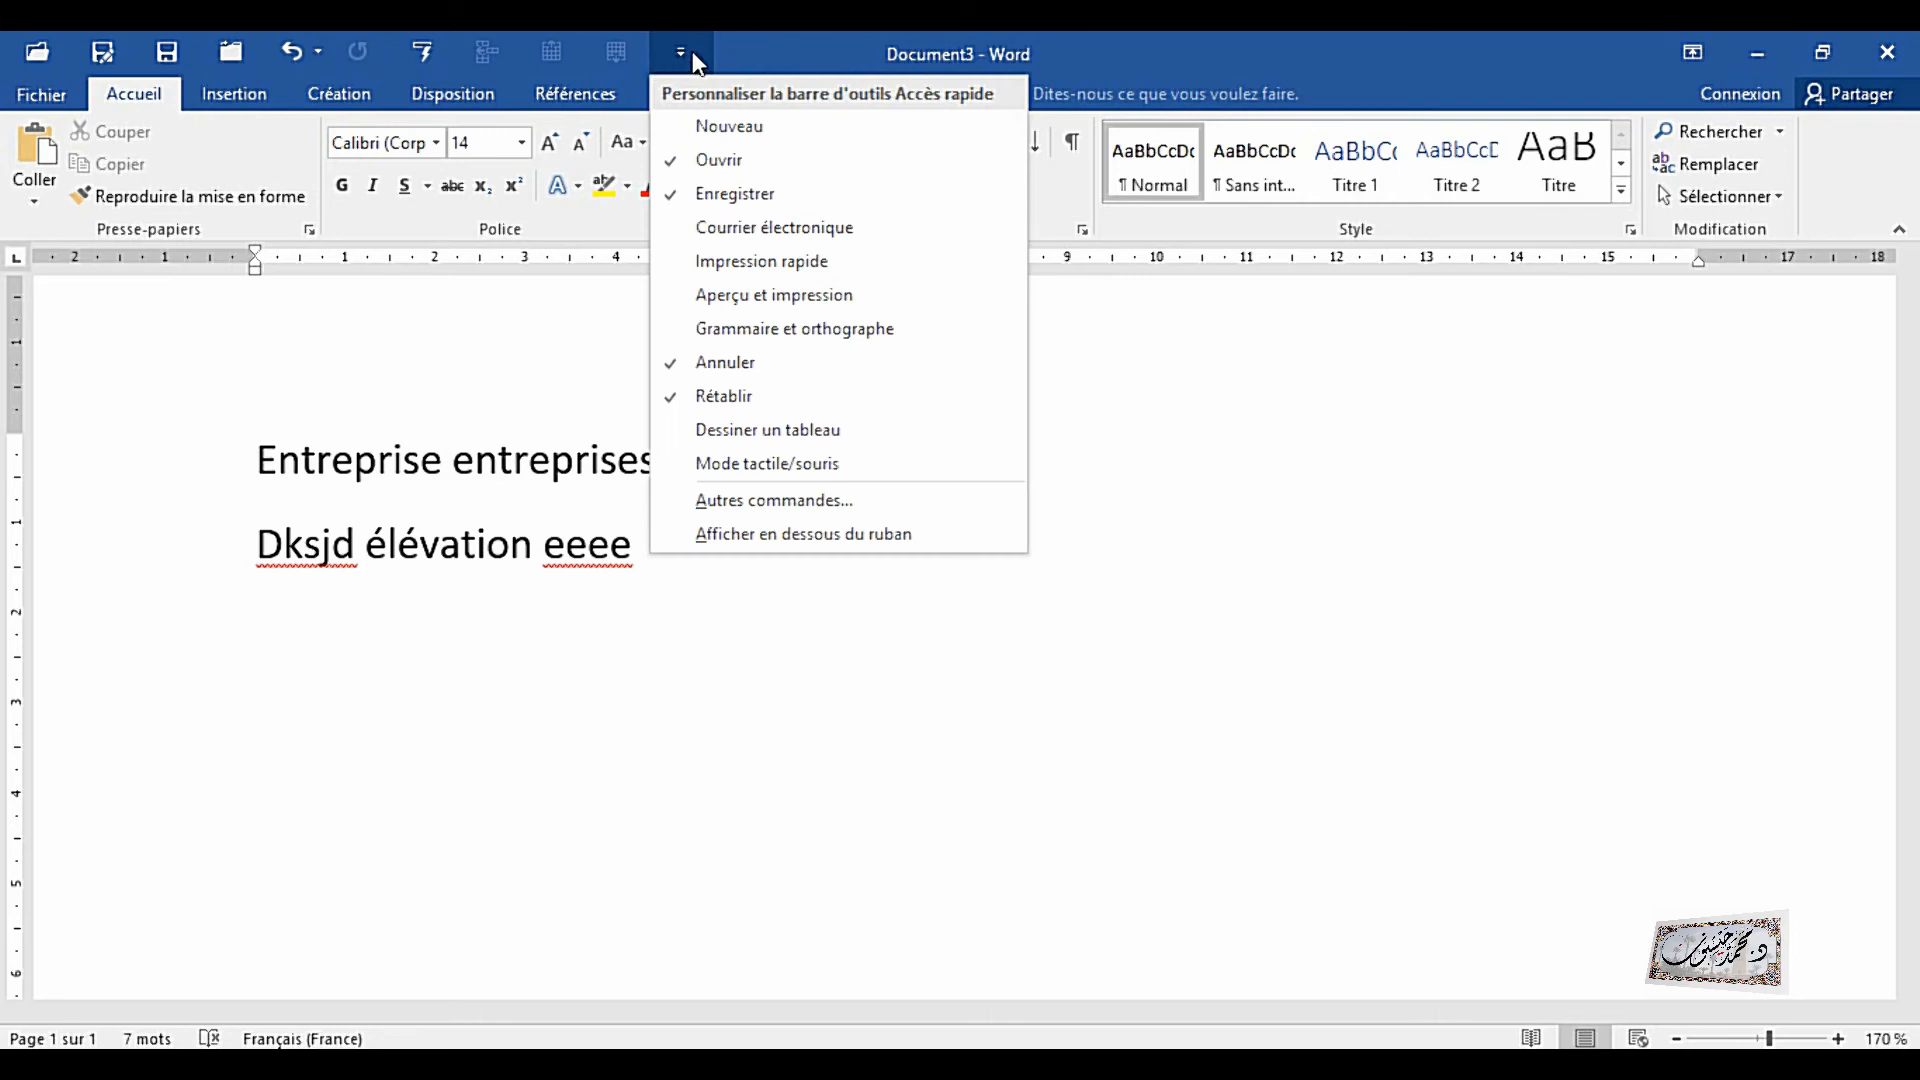
pyautogui.click(687, 50)
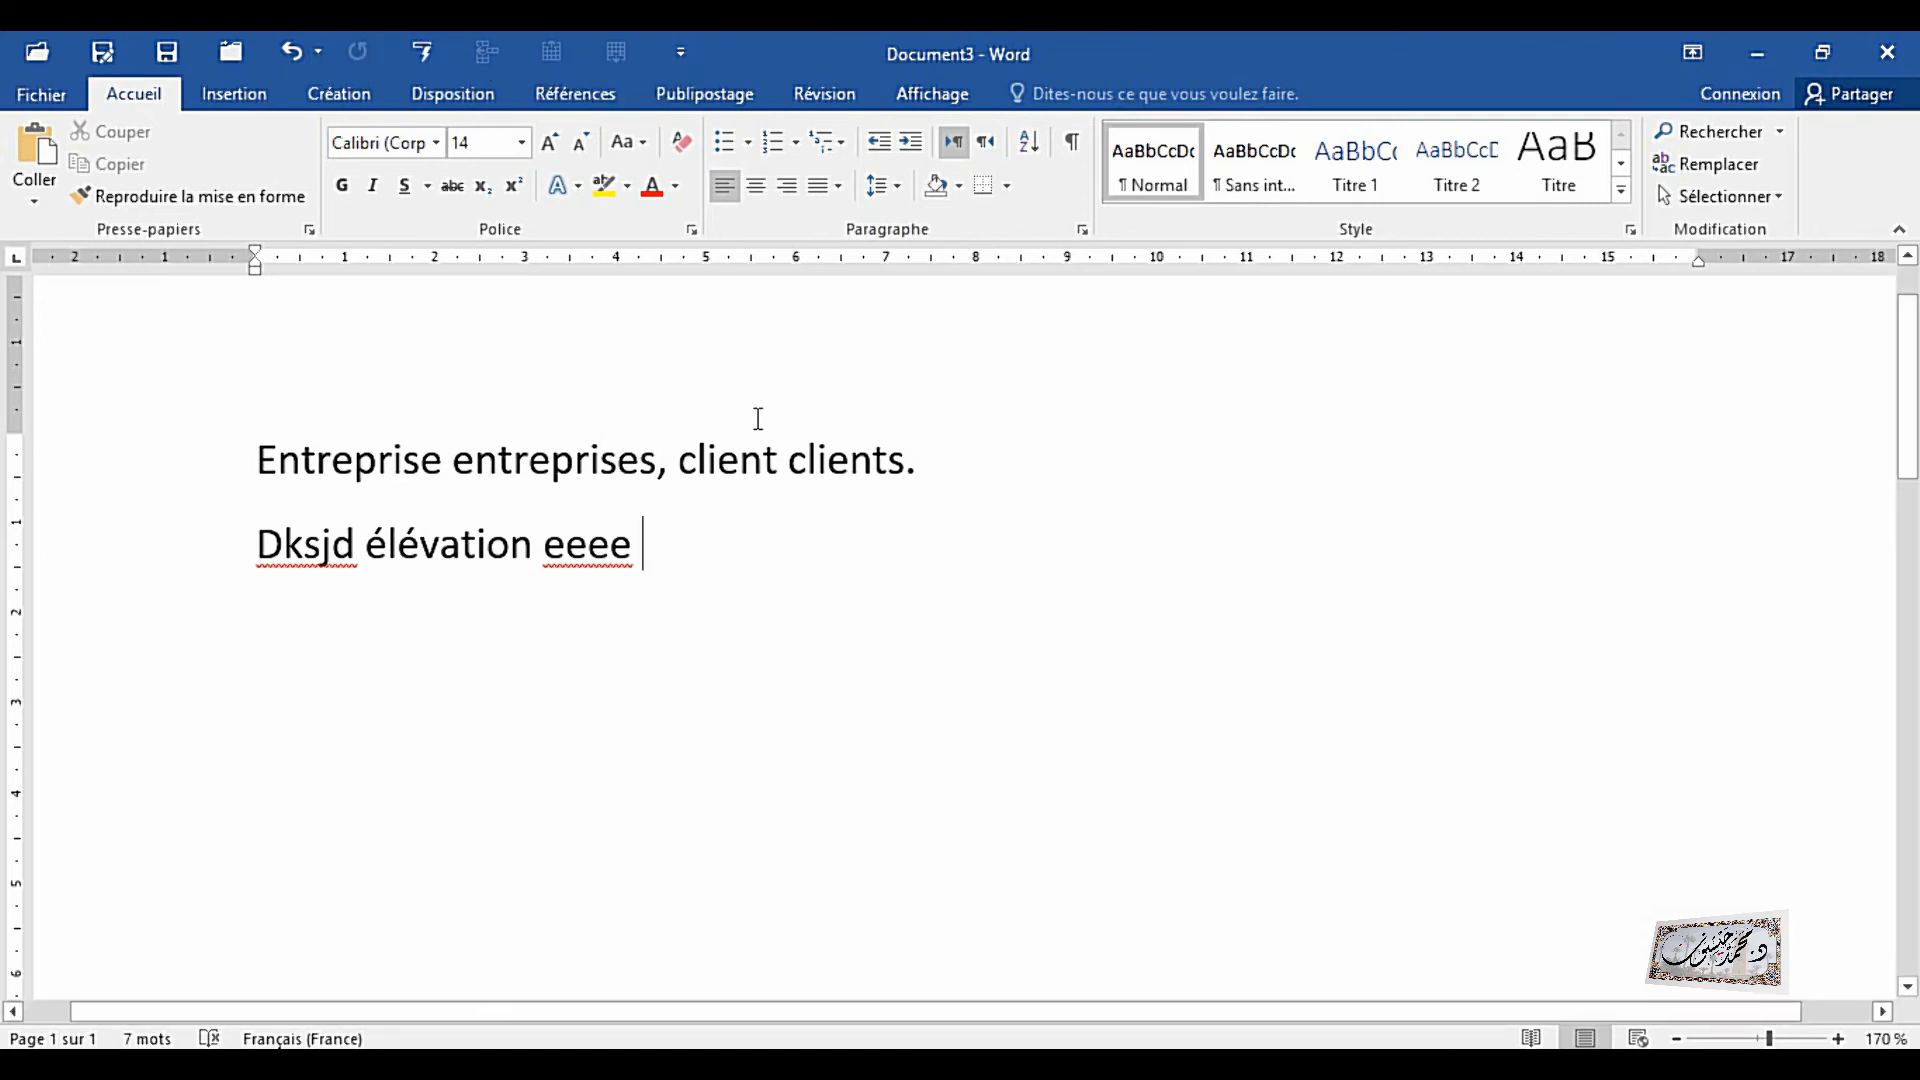
# - Insert a table of 4 columns and 6 rows on a new line below the second line of text
pyautogui.press('Return')
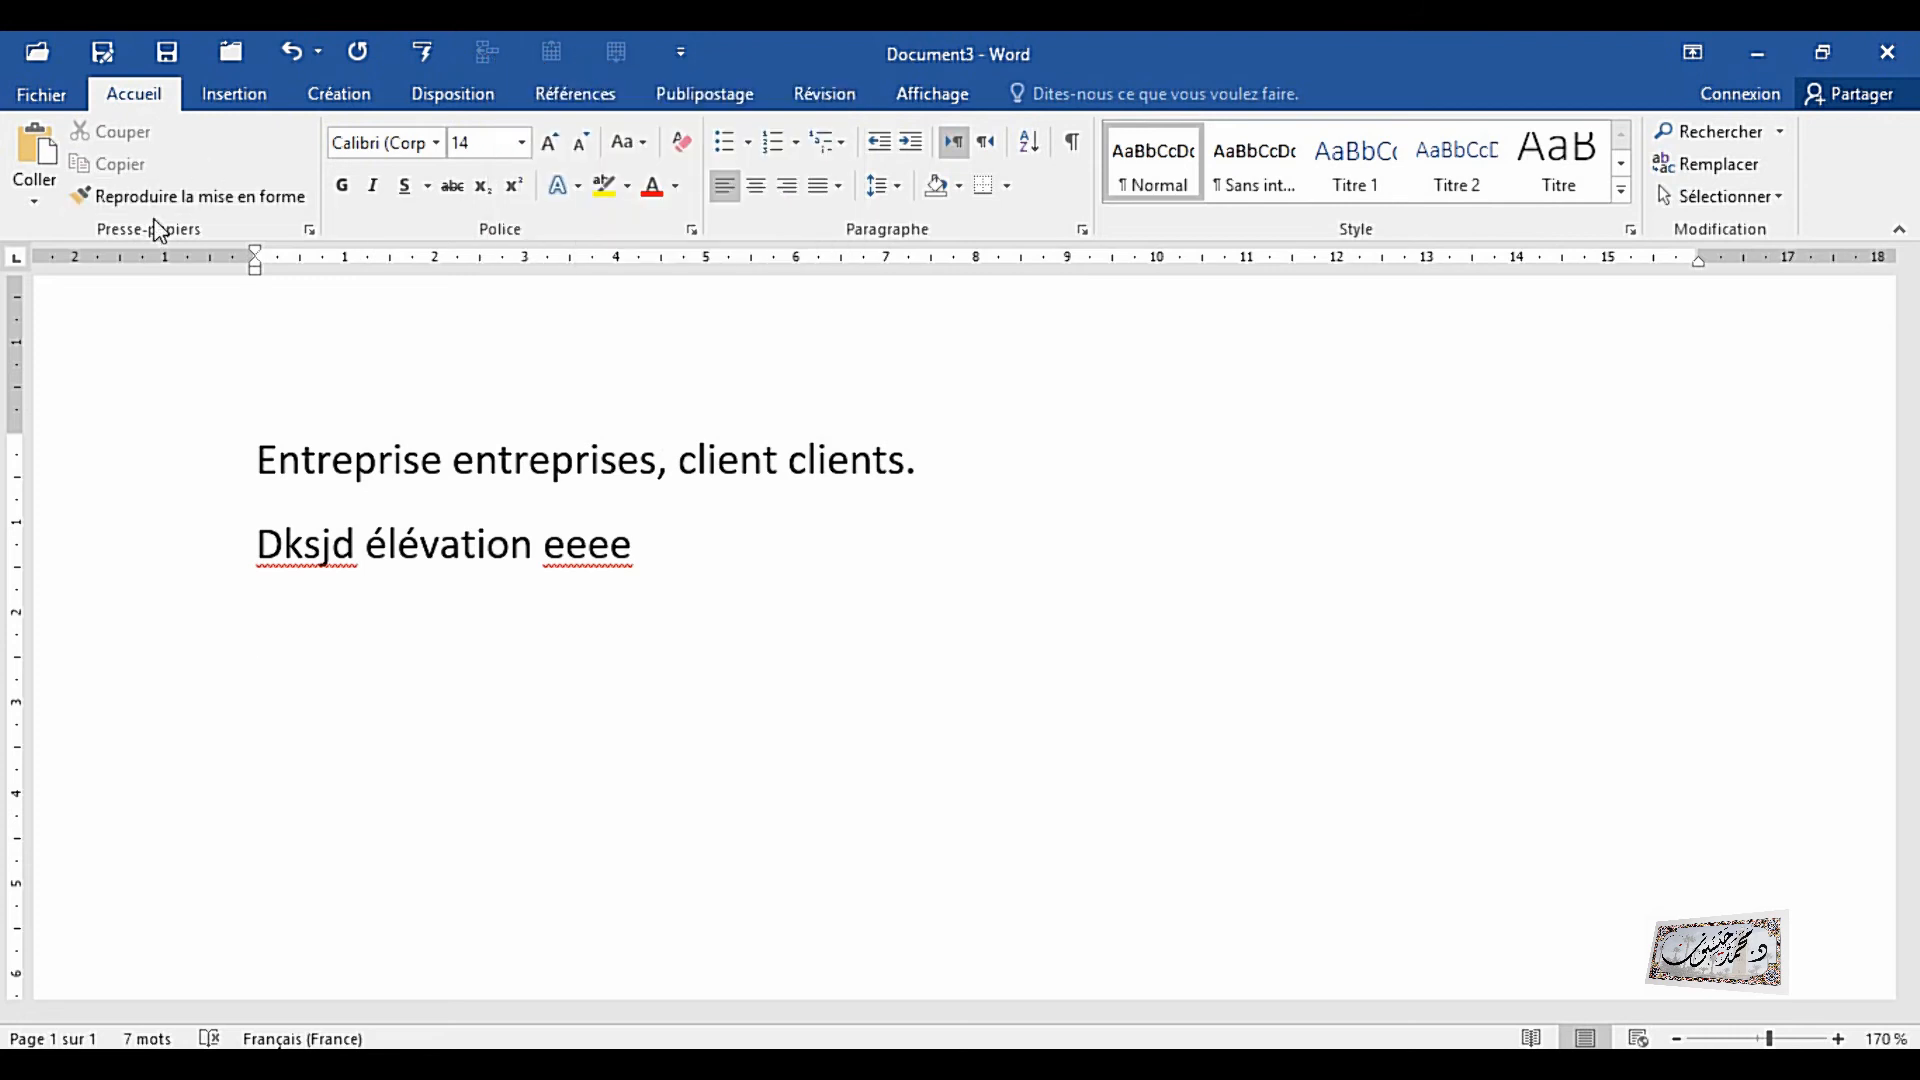
pyautogui.click(236, 100)
pyautogui.click(220, 145)
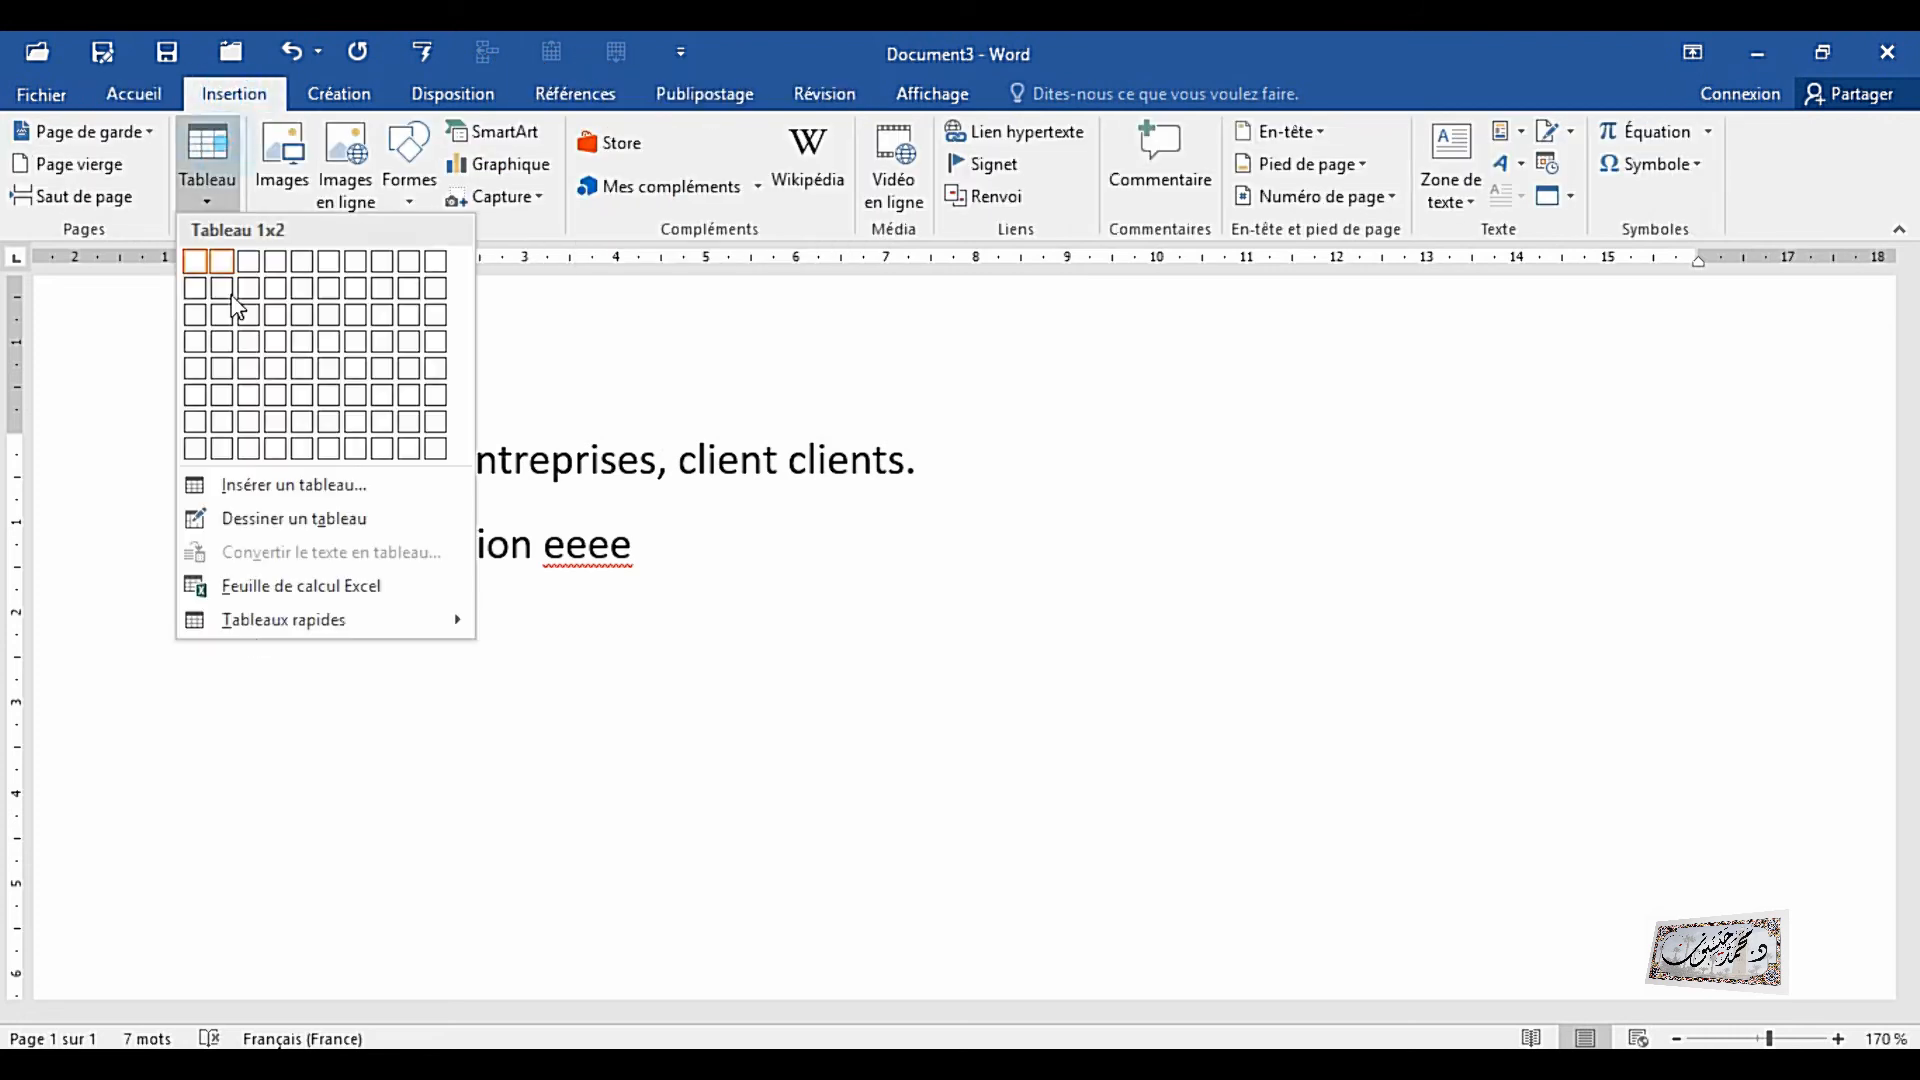
pyautogui.click(282, 395)
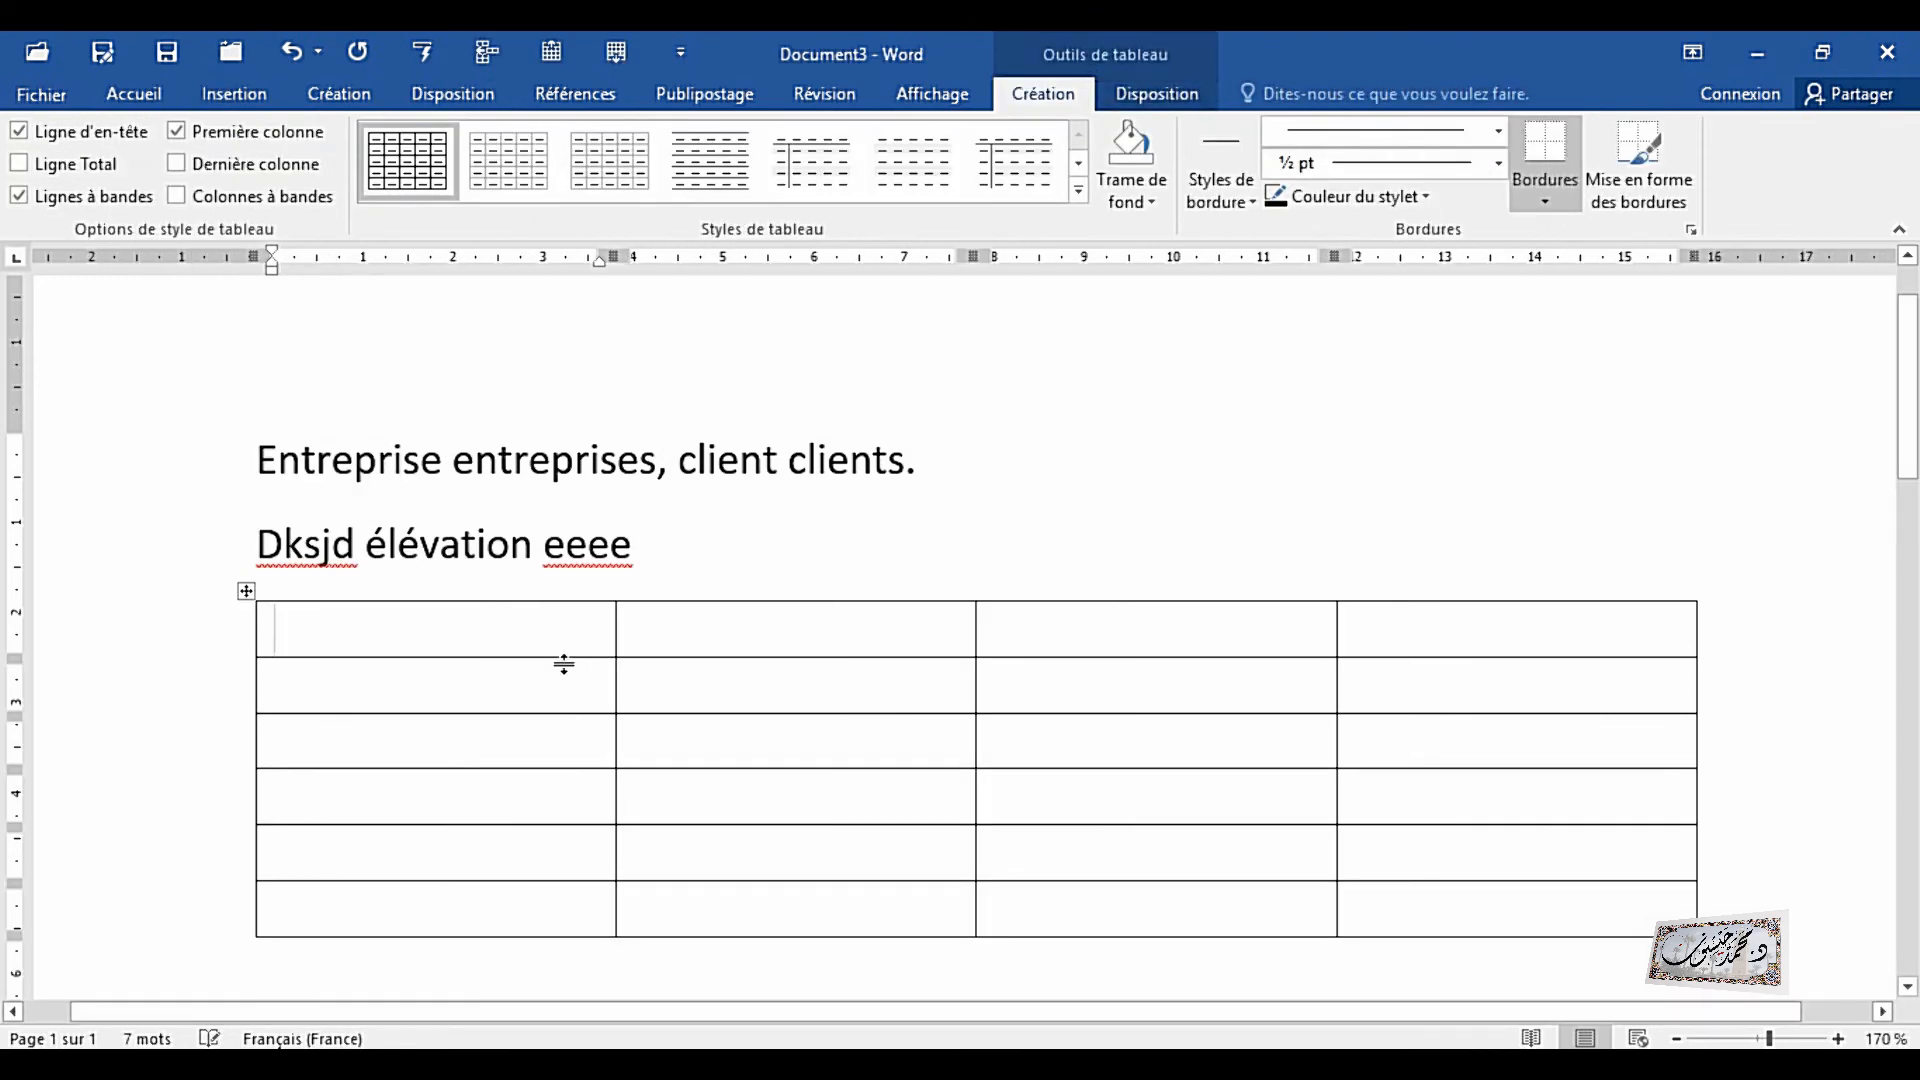
# - Select the first two cells of the table's top row, then insert one row above and one row below with the new toolbar commands
pyautogui.moveTo(285, 632); pyautogui.dragTo(885, 634)
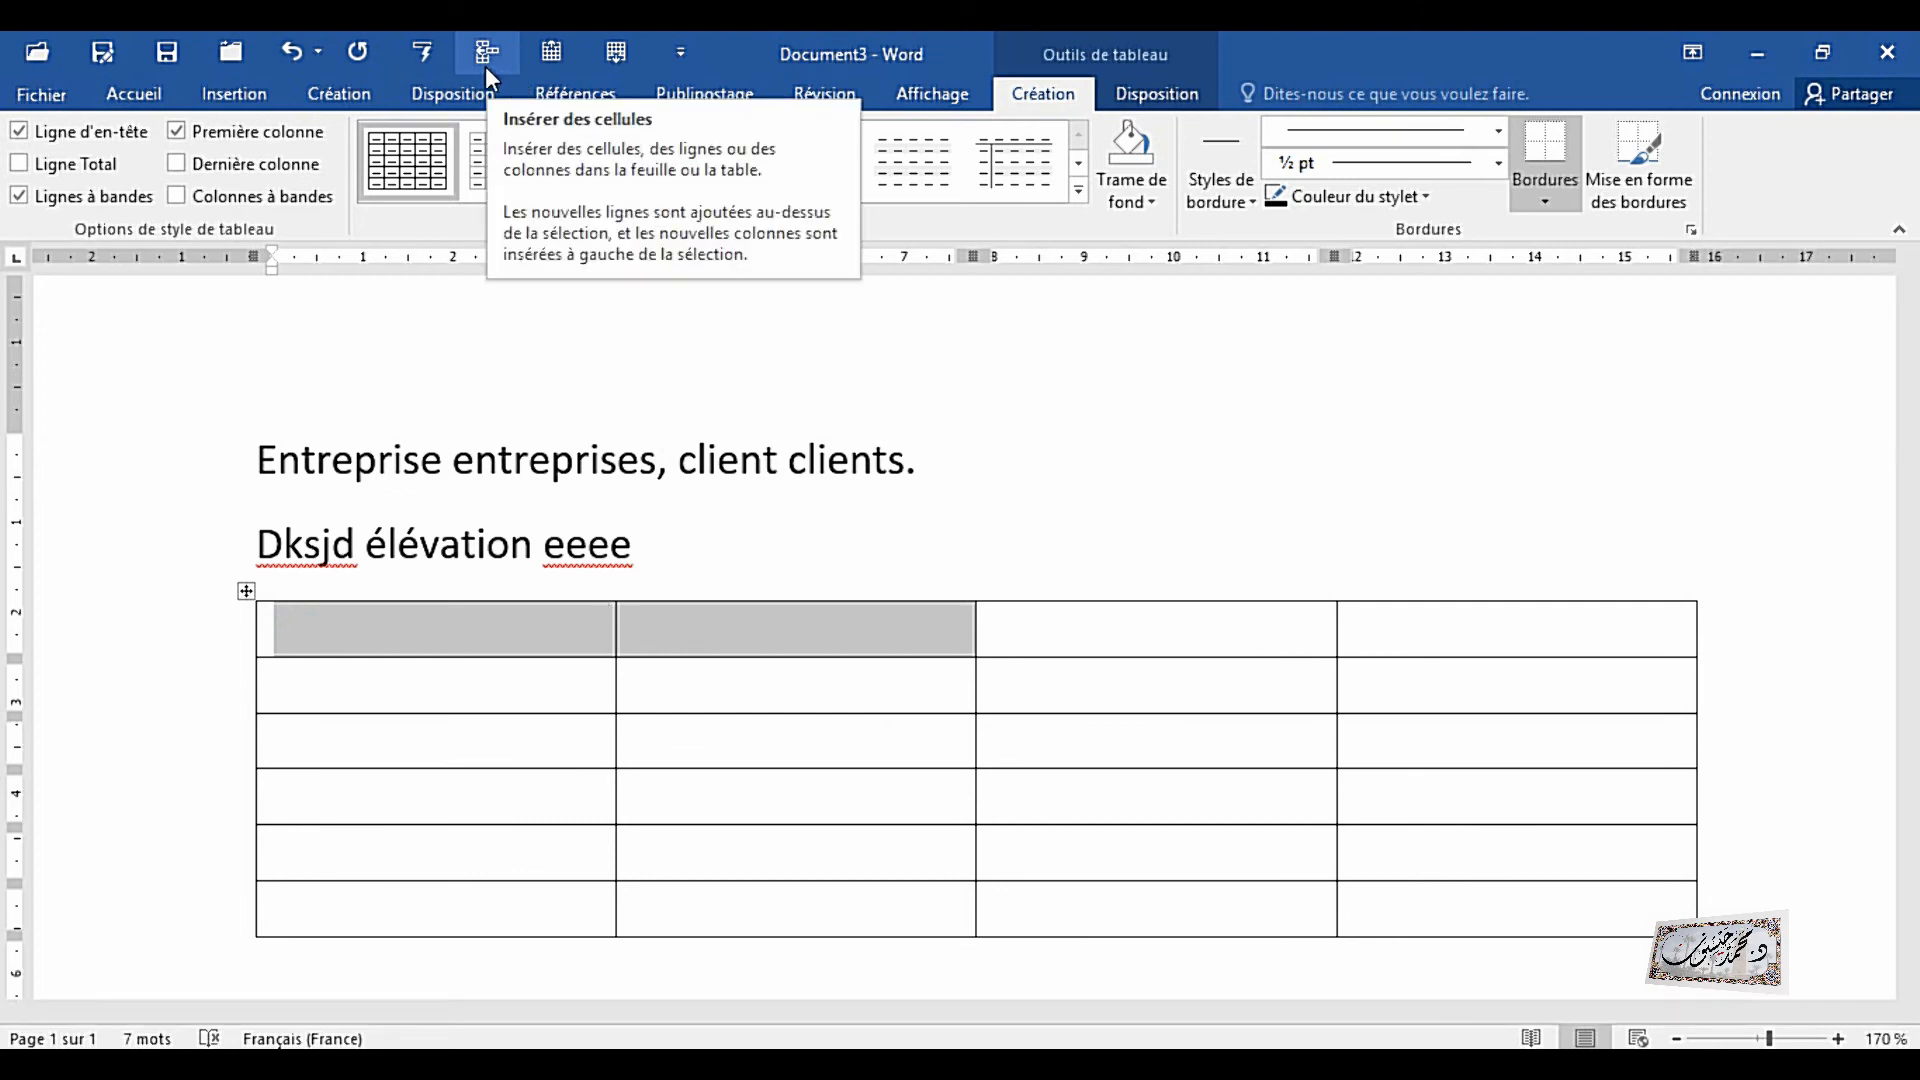
pyautogui.click(553, 50)
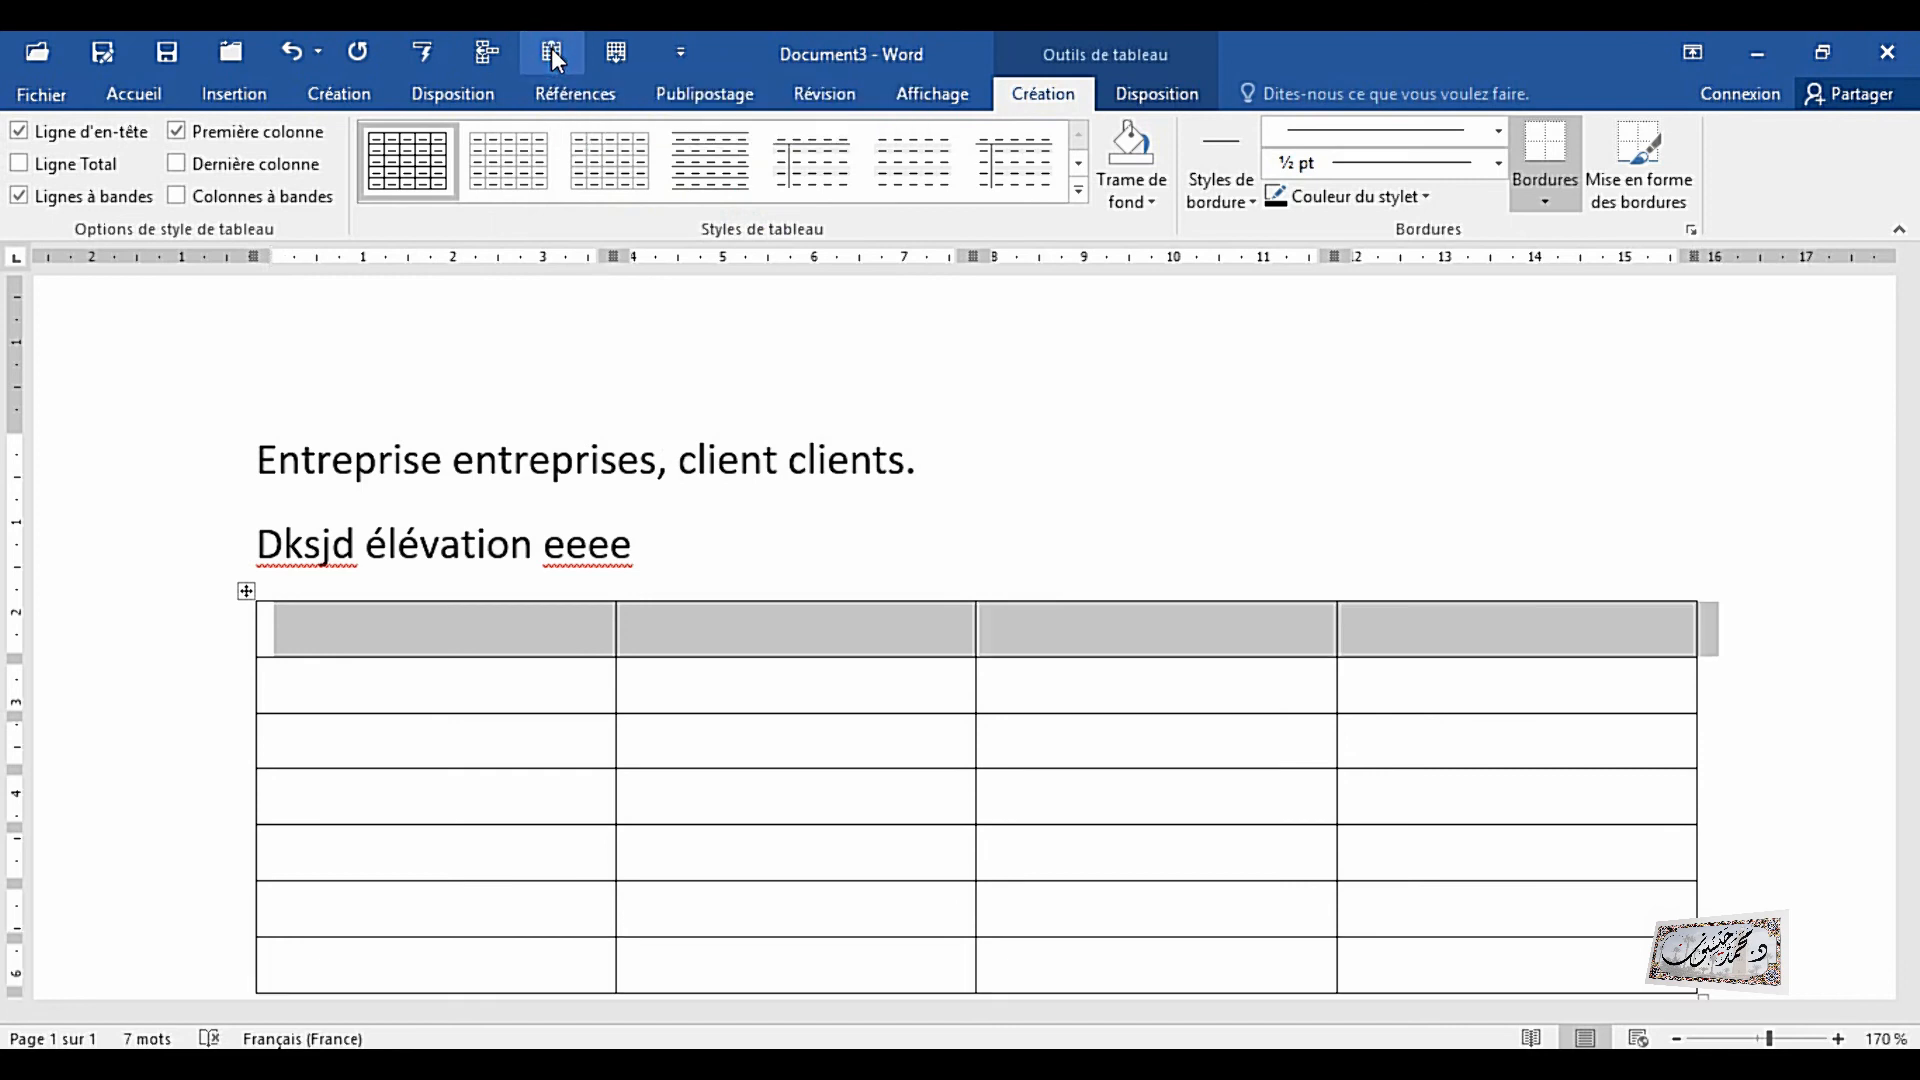
pyautogui.click(614, 55)
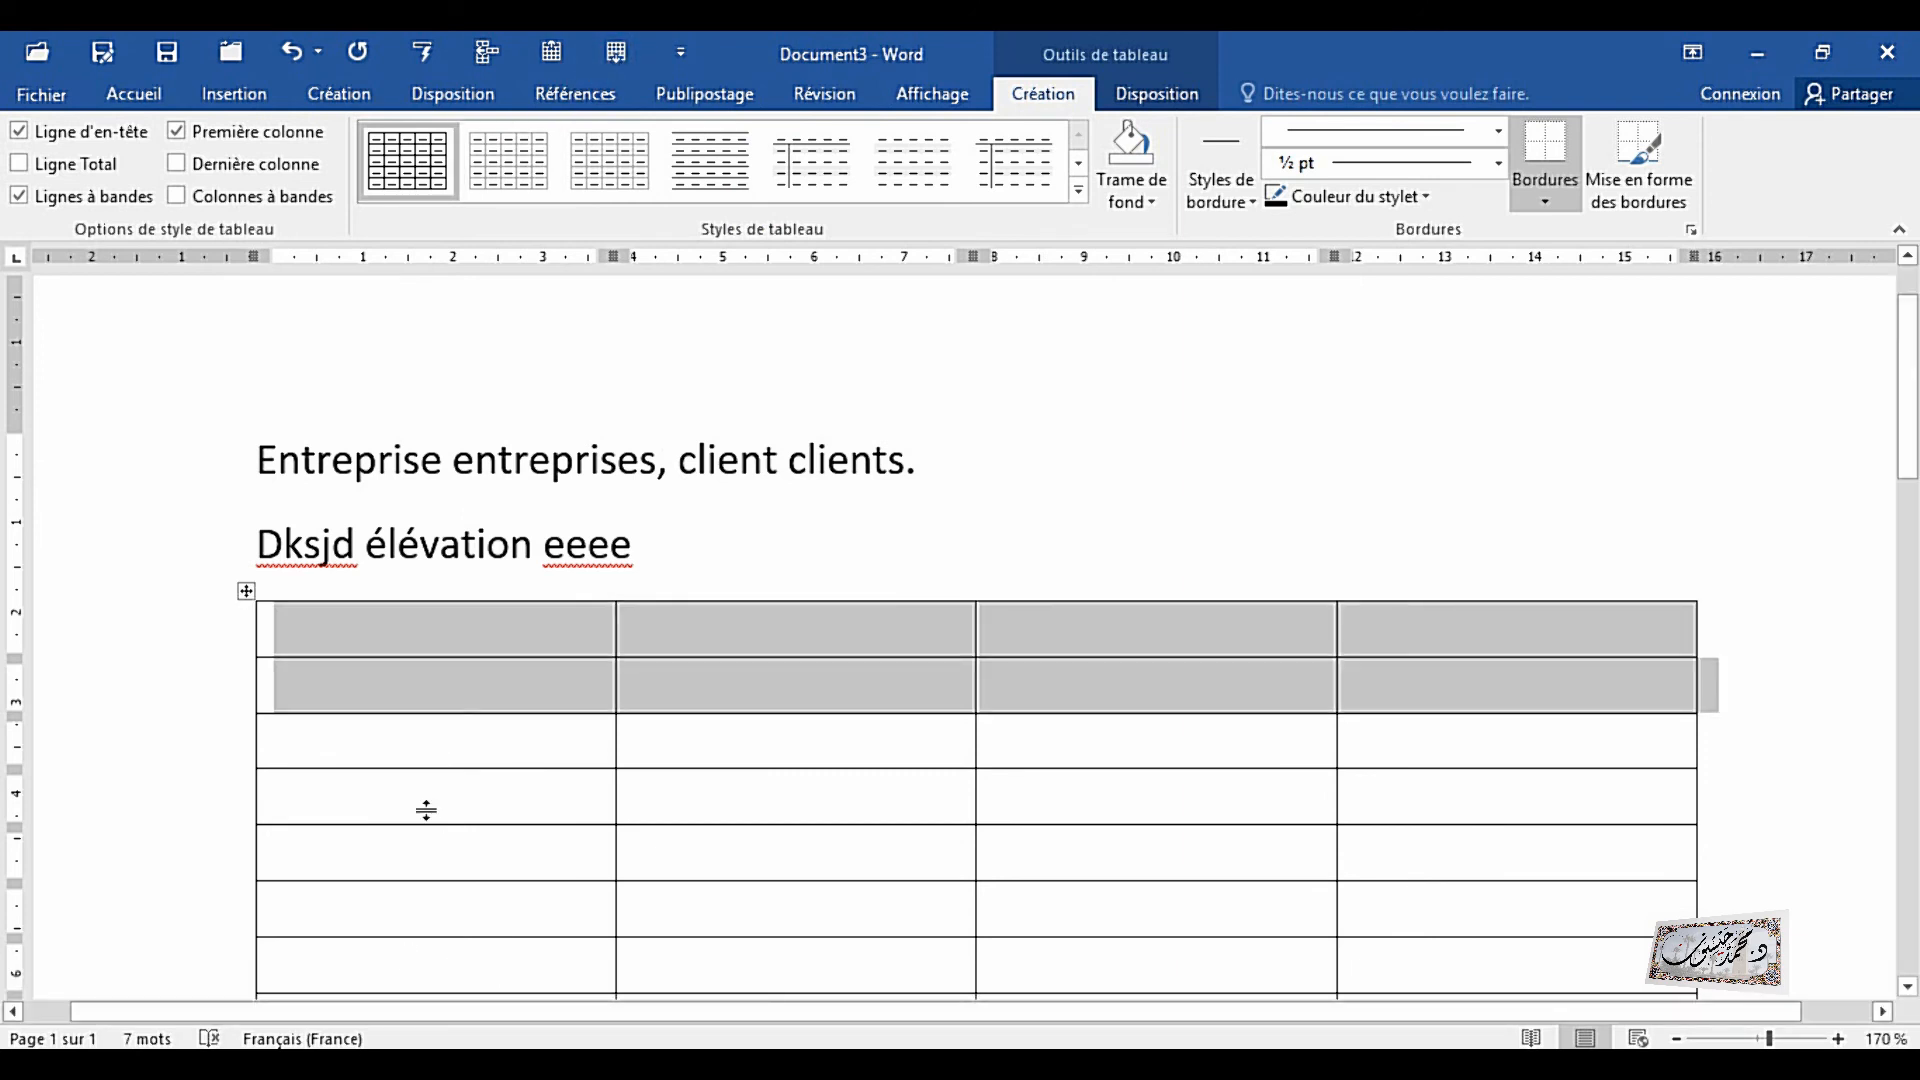
pyautogui.click(303, 629)
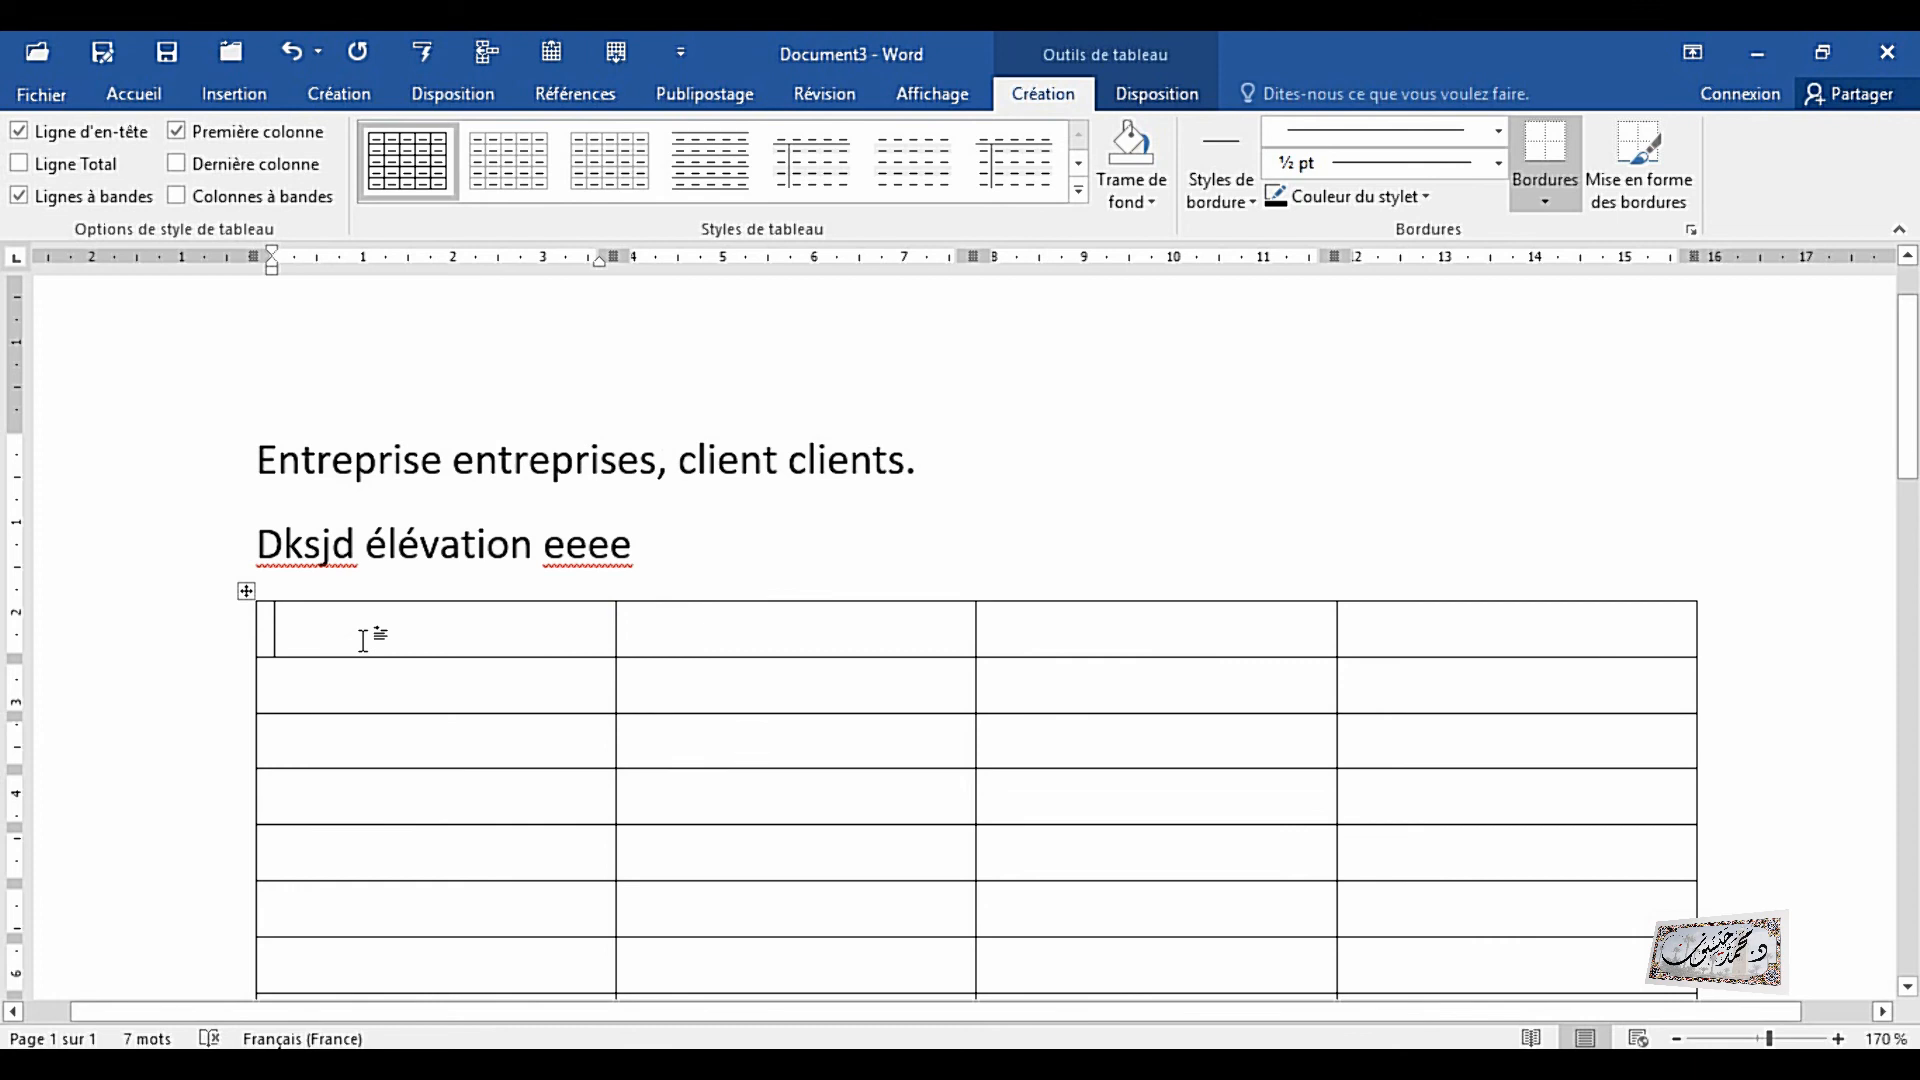
pyautogui.moveTo(287, 591); pyautogui.dragTo(838, 958)
pyautogui.scroll(-3, 1193, 845)
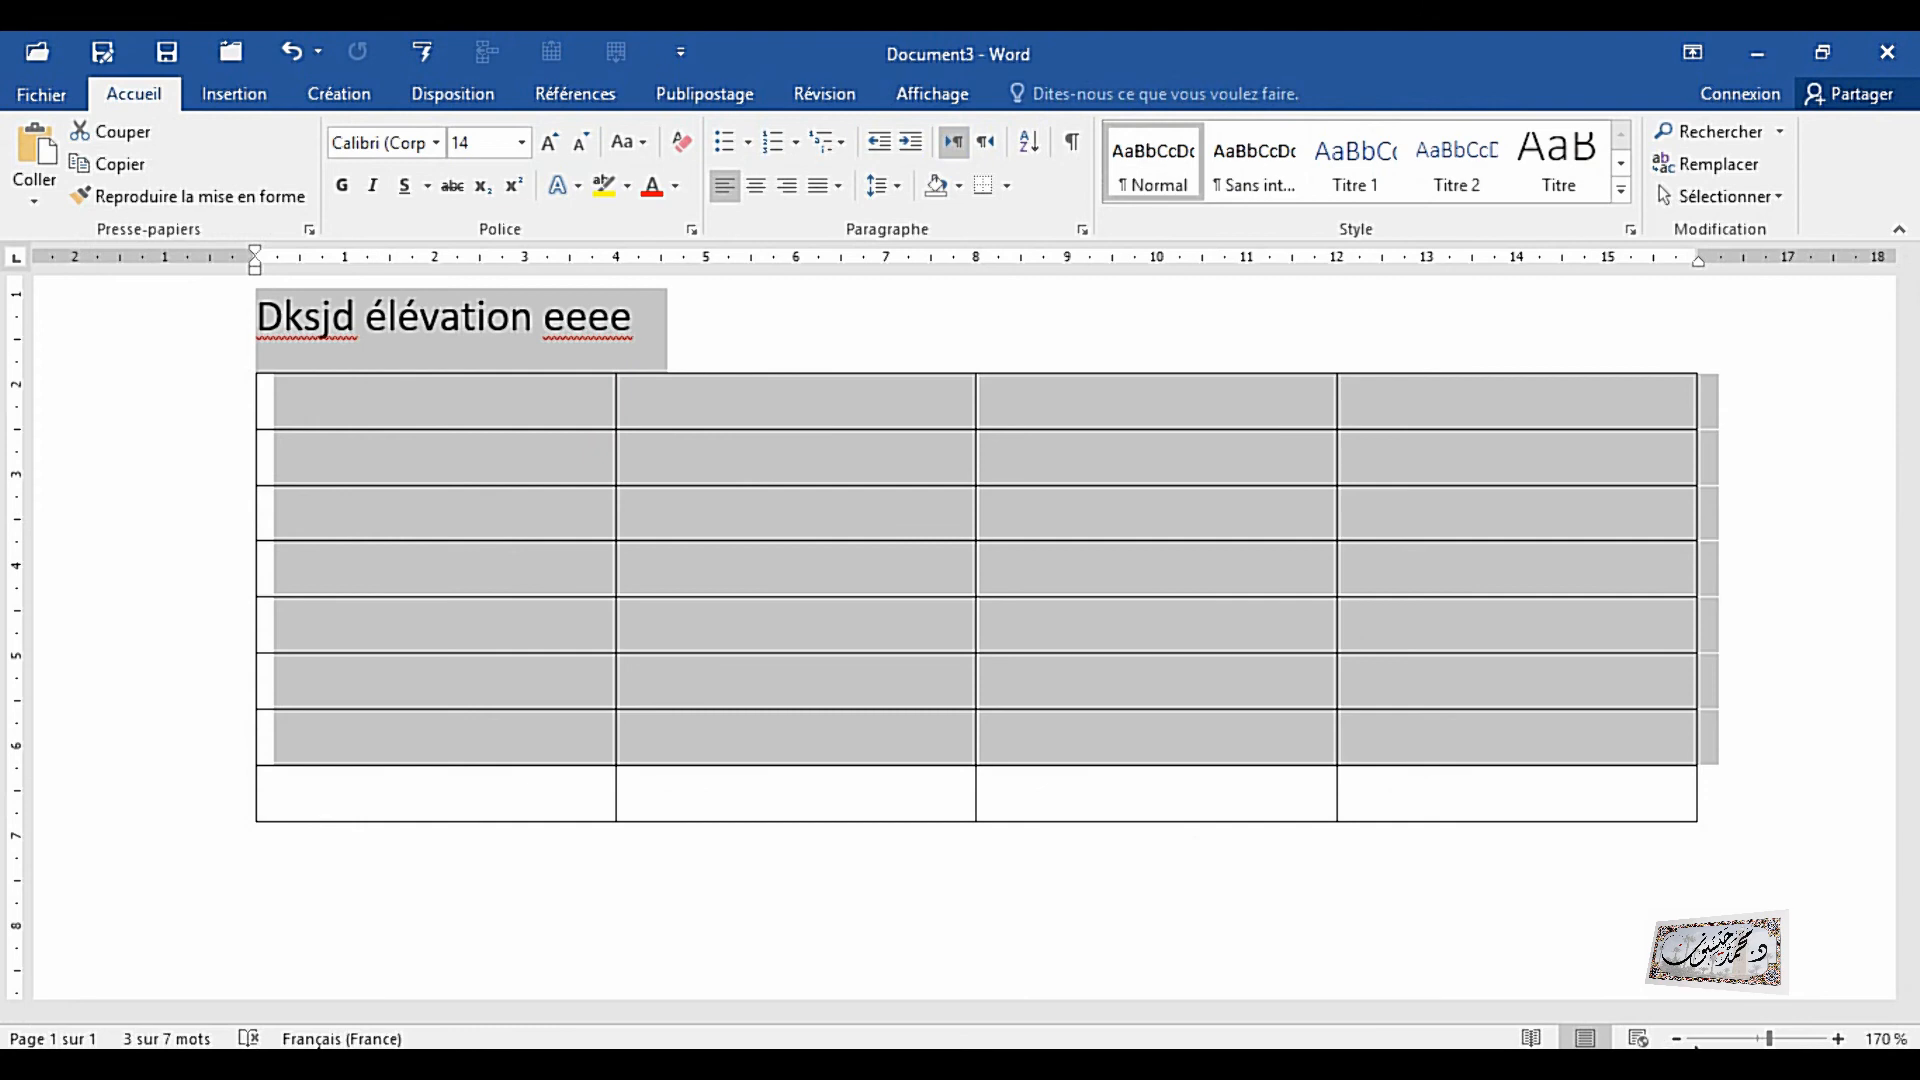
# - Select the first three columns' cells from the table's third row to its last, and insert entire rows there using the Insérer des cellules command
pyautogui.click(1677, 1039)
pyautogui.click(1676, 1039)
pyautogui.click(1677, 1039)
pyautogui.click(1677, 1039)
pyautogui.click(1677, 1039)
pyautogui.click(1677, 1039)
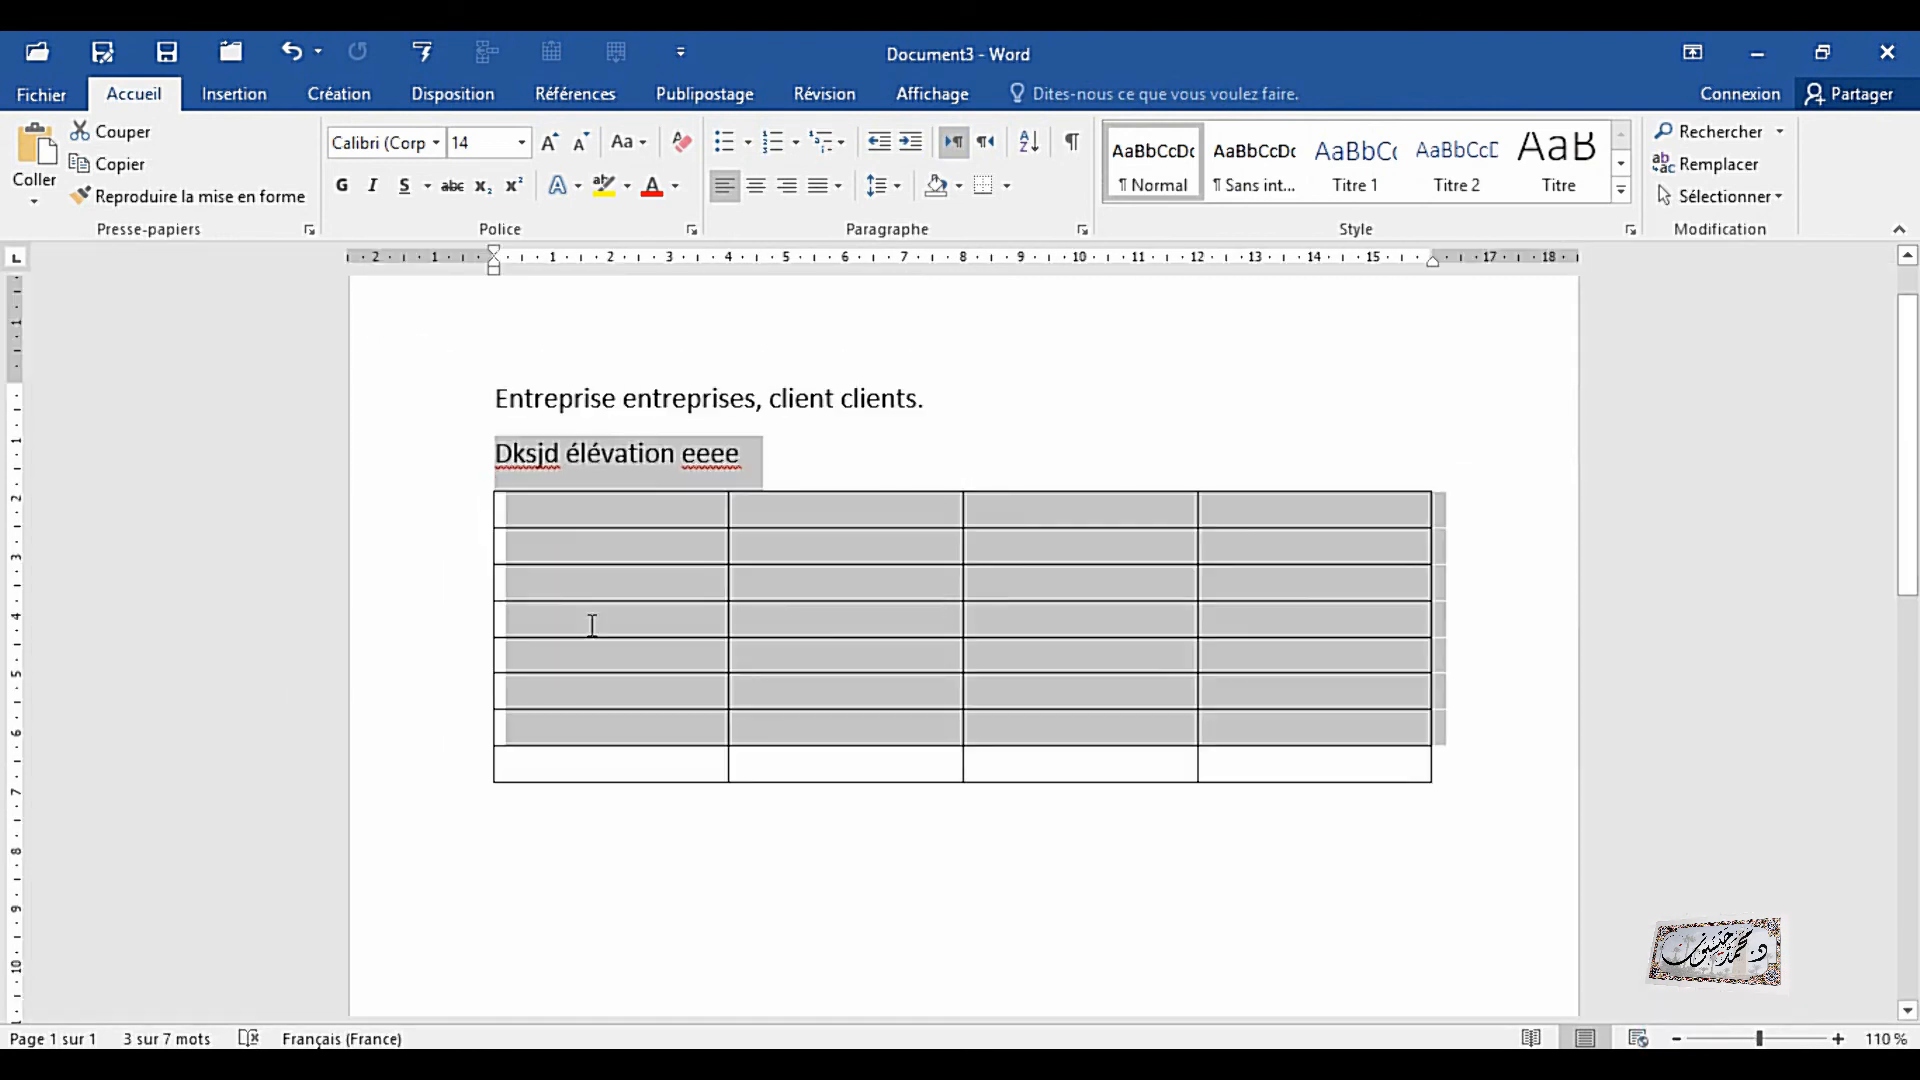
pyautogui.click(592, 625)
pyautogui.moveTo(508, 577); pyautogui.dragTo(1050, 771)
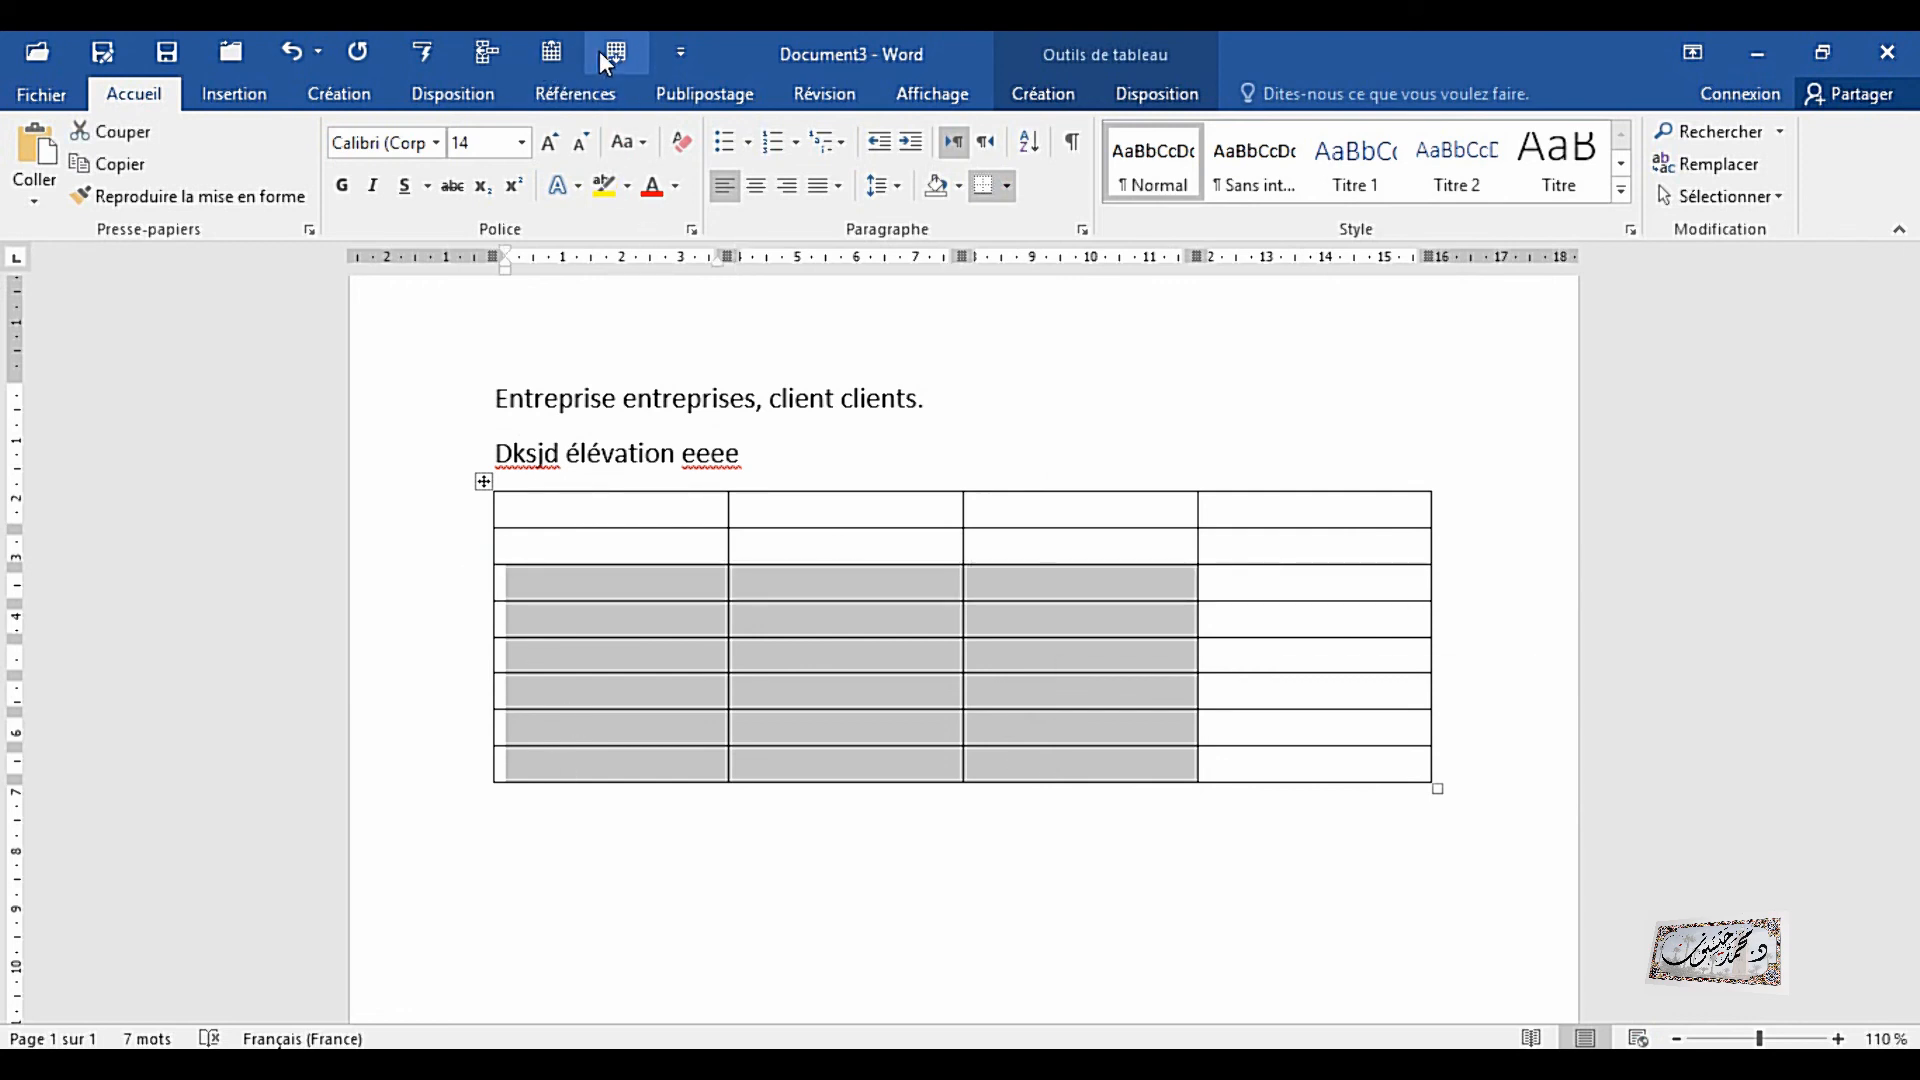
pyautogui.click(482, 50)
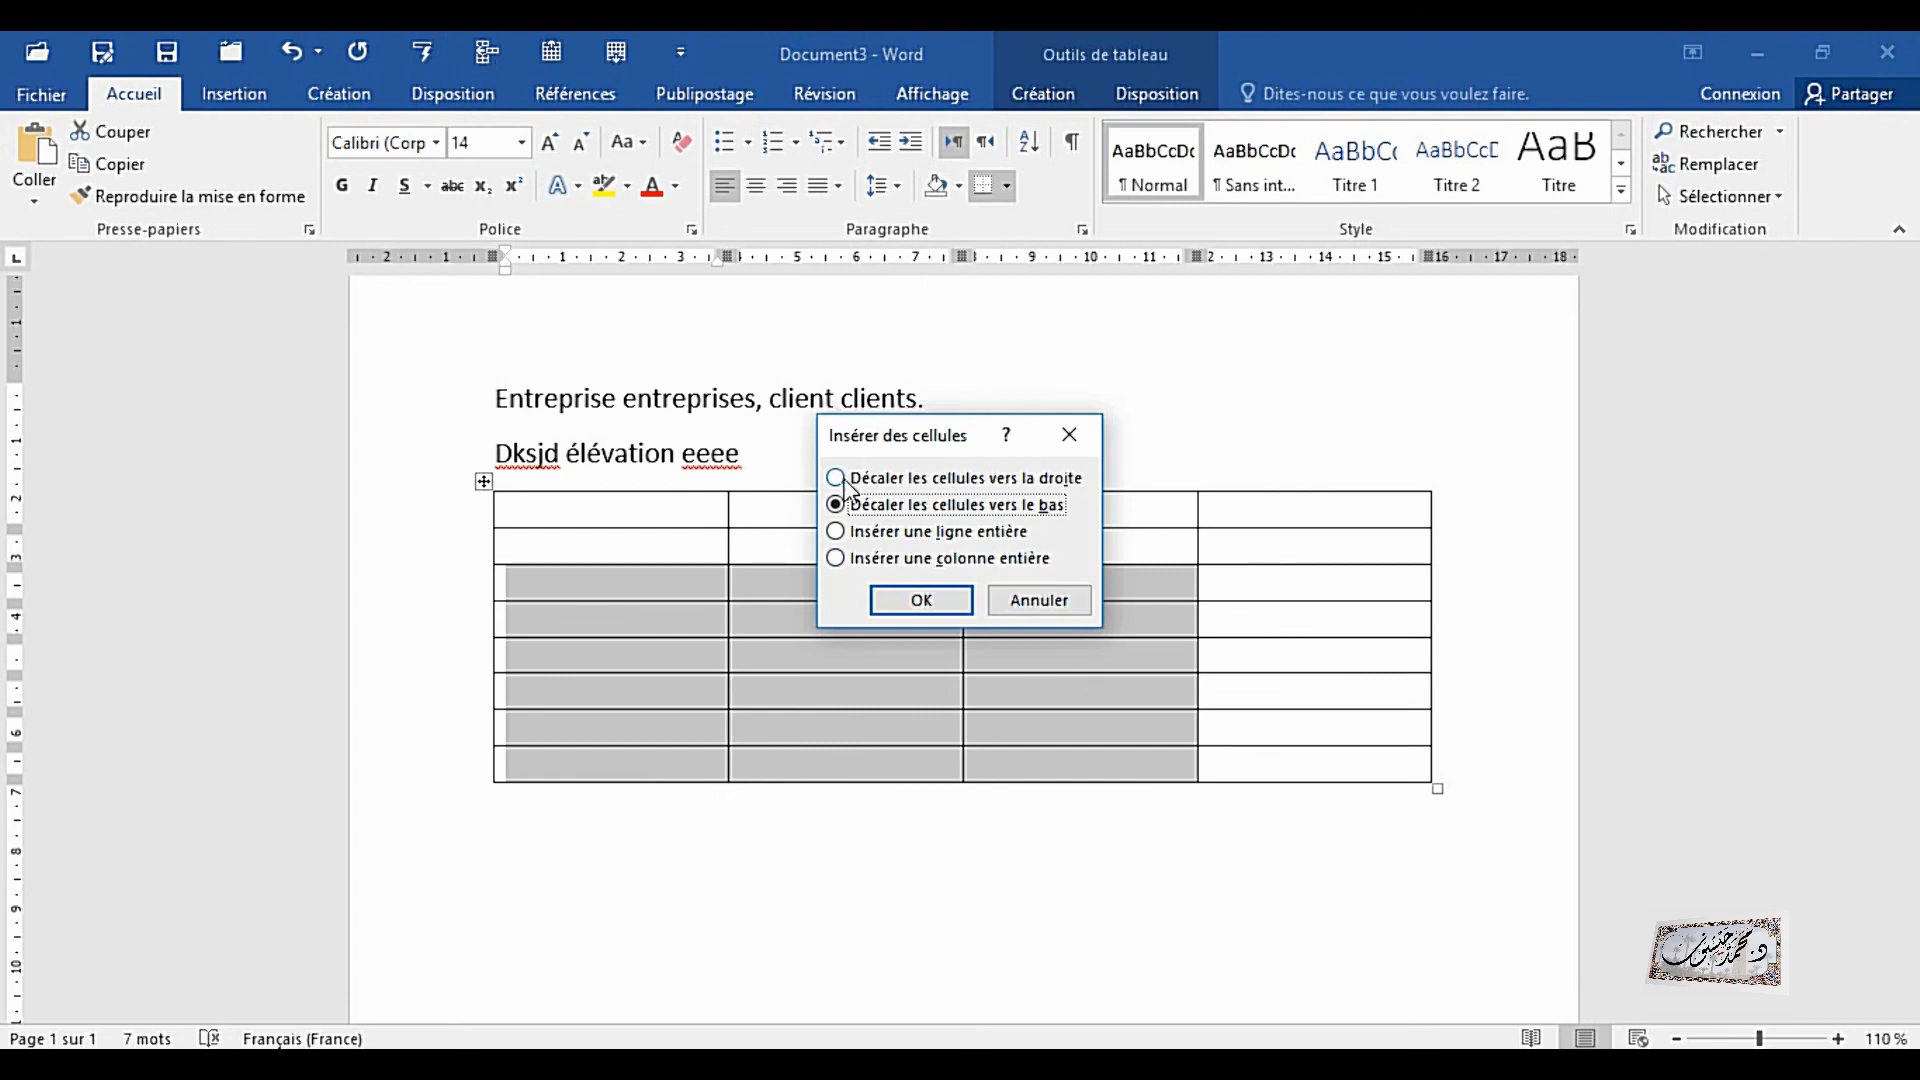
pyautogui.click(885, 538)
pyautogui.click(906, 601)
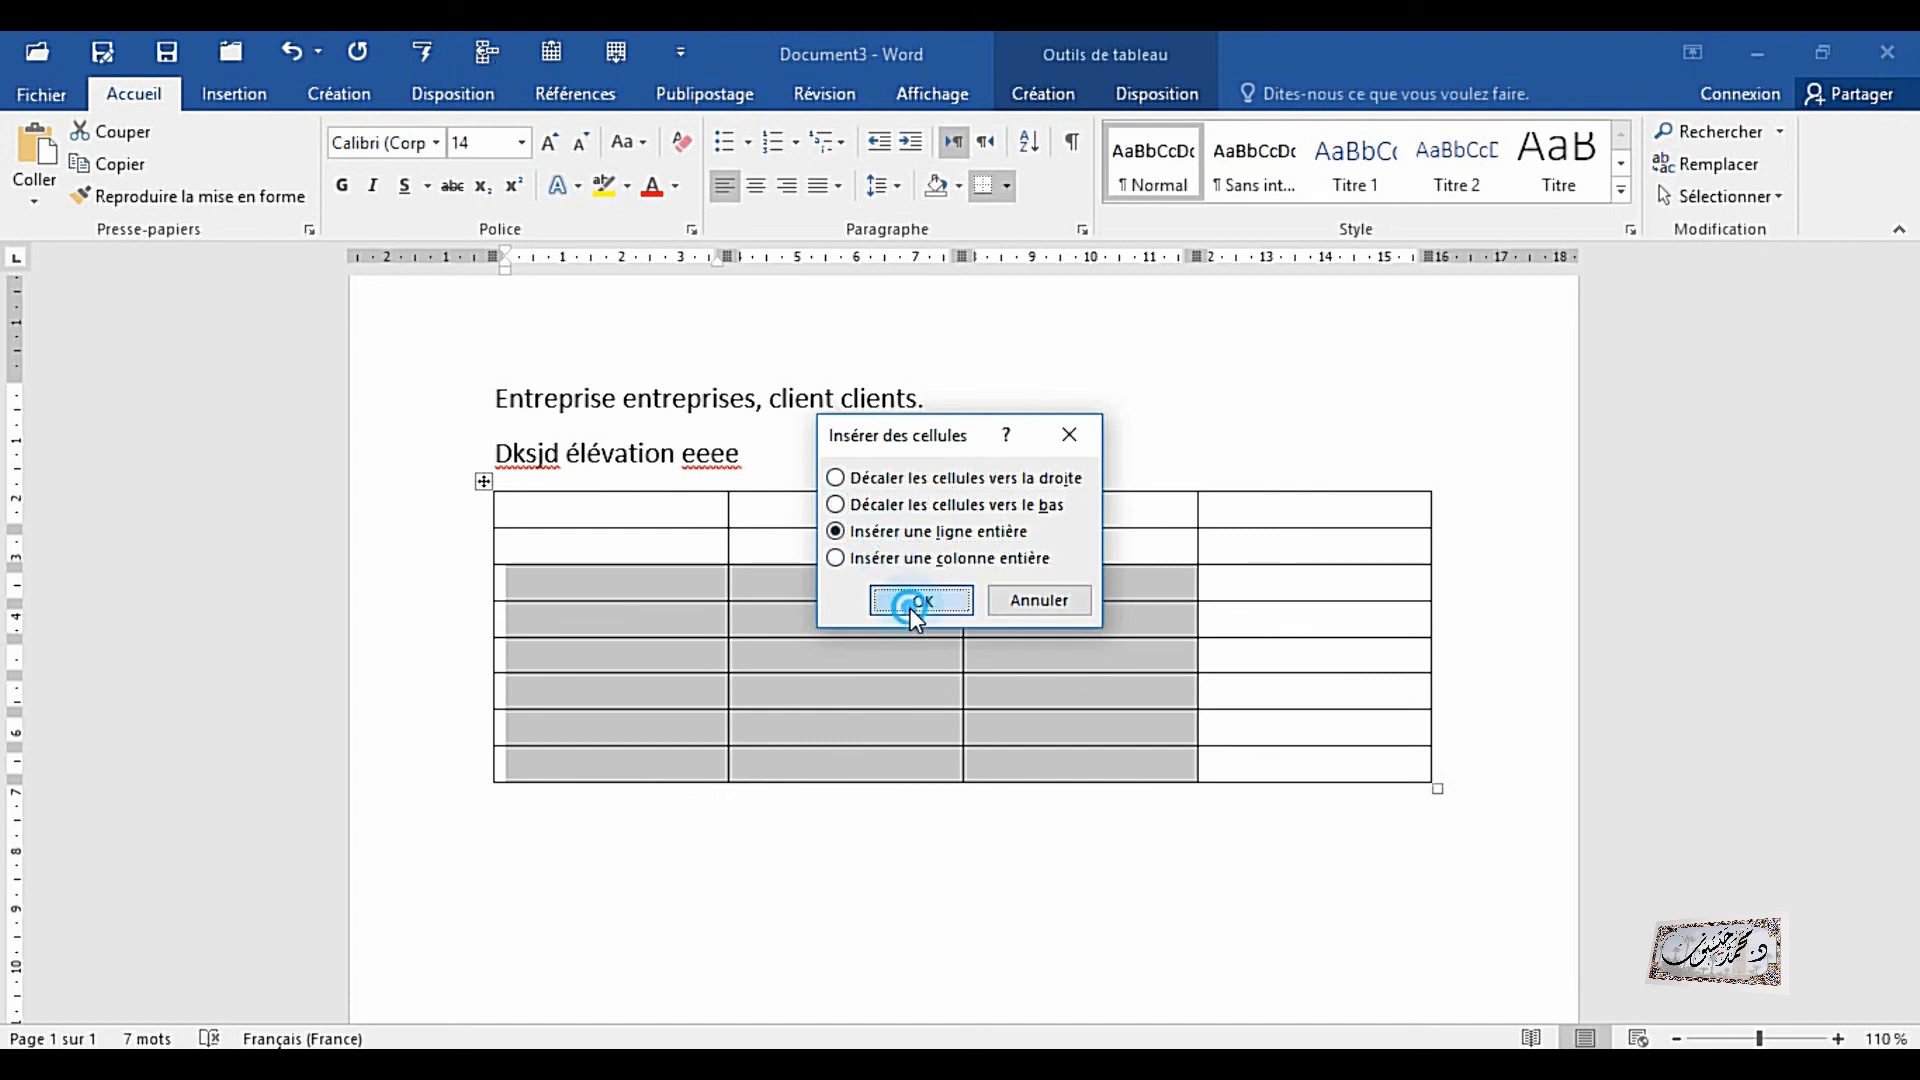
# - Cut the entire table from the document and place the cursor at the end of the second line of text
pyautogui.scroll(-3, 992, 758)
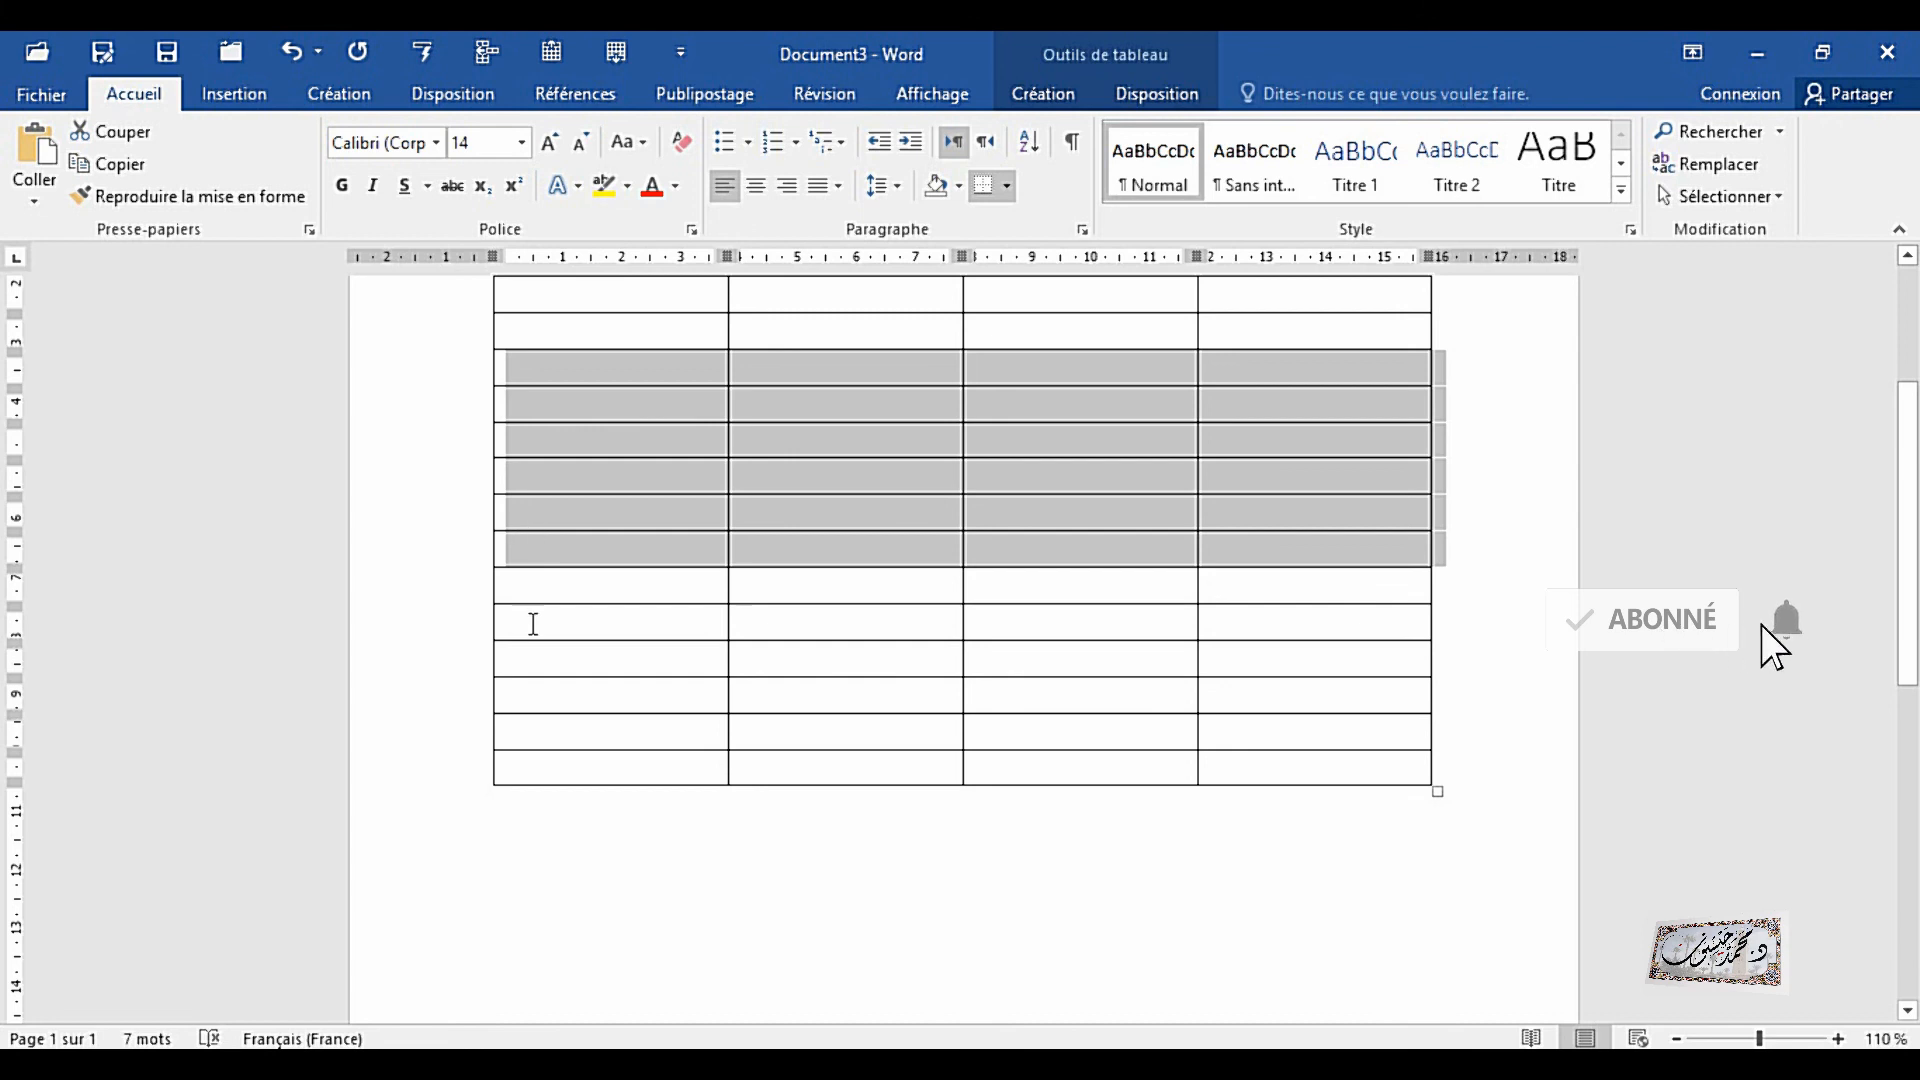
pyautogui.scroll(4, 1113, 801)
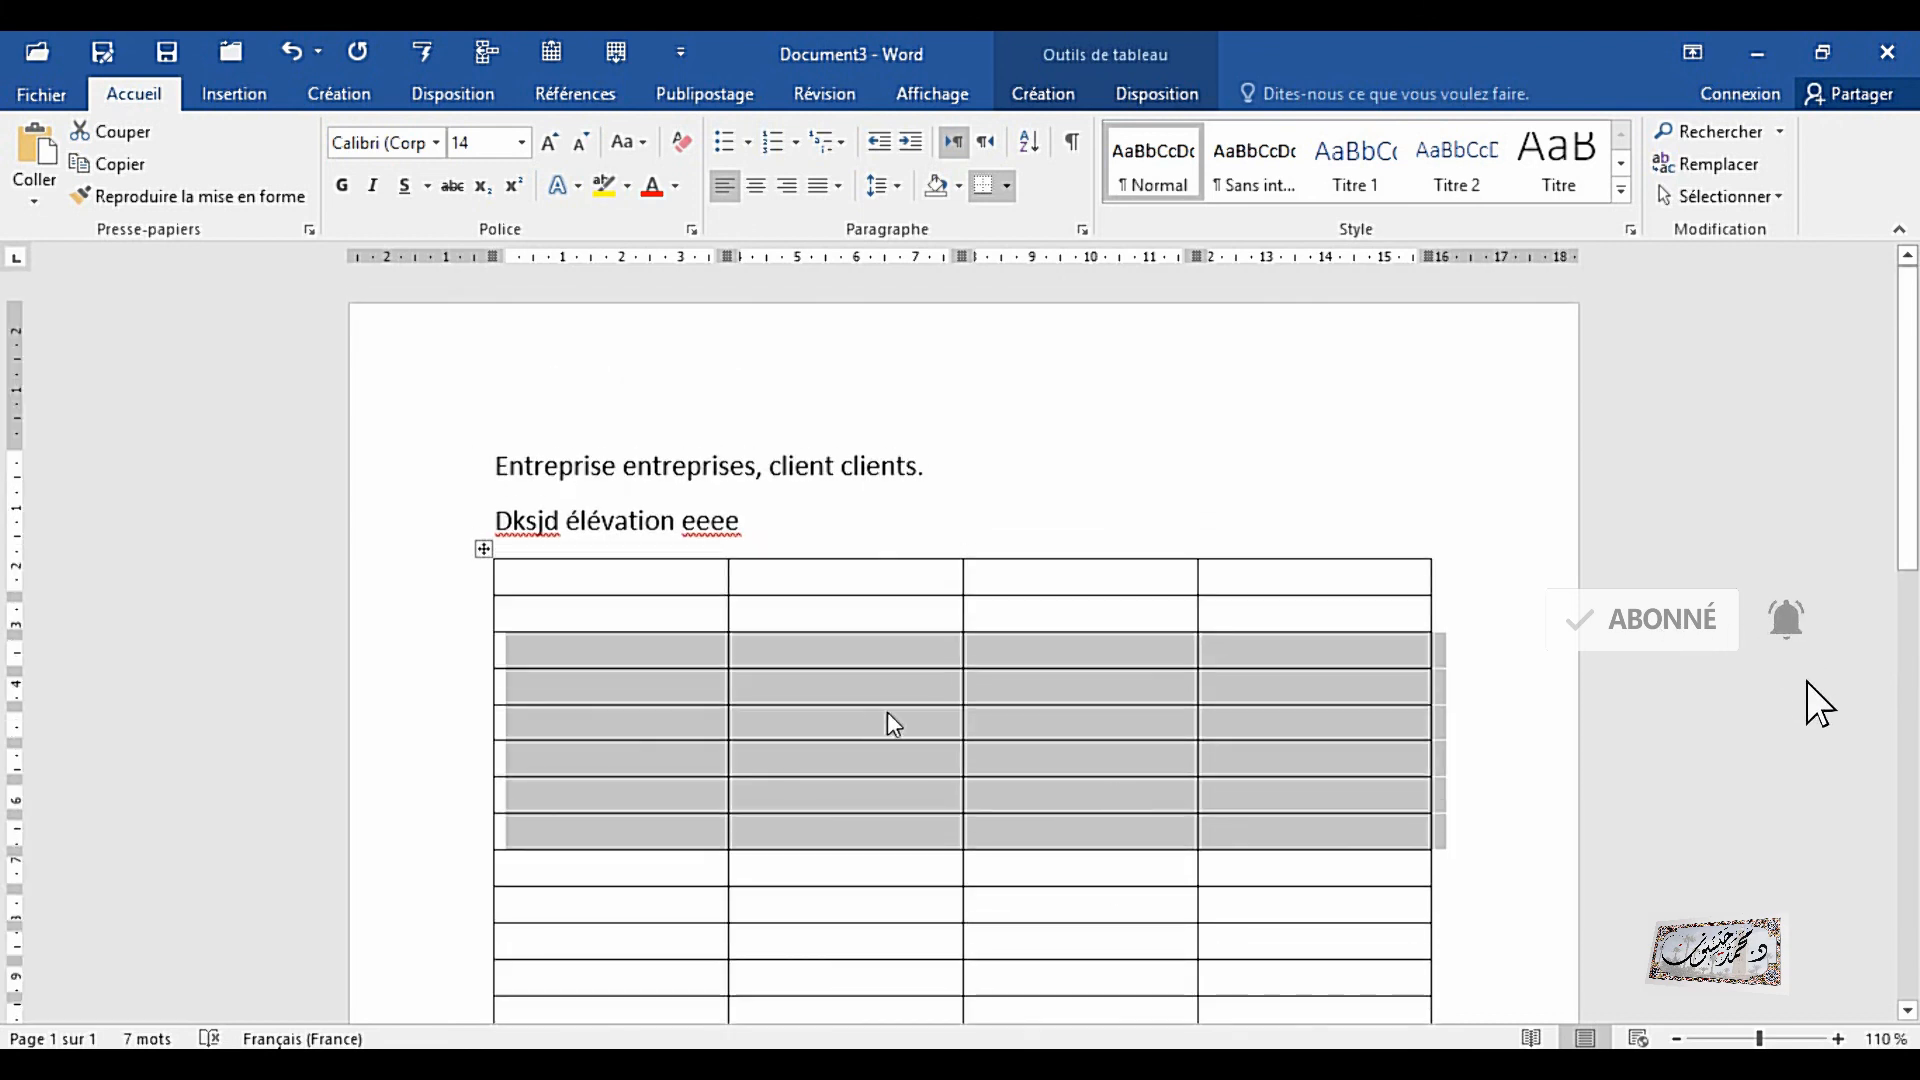
pyautogui.click(484, 549)
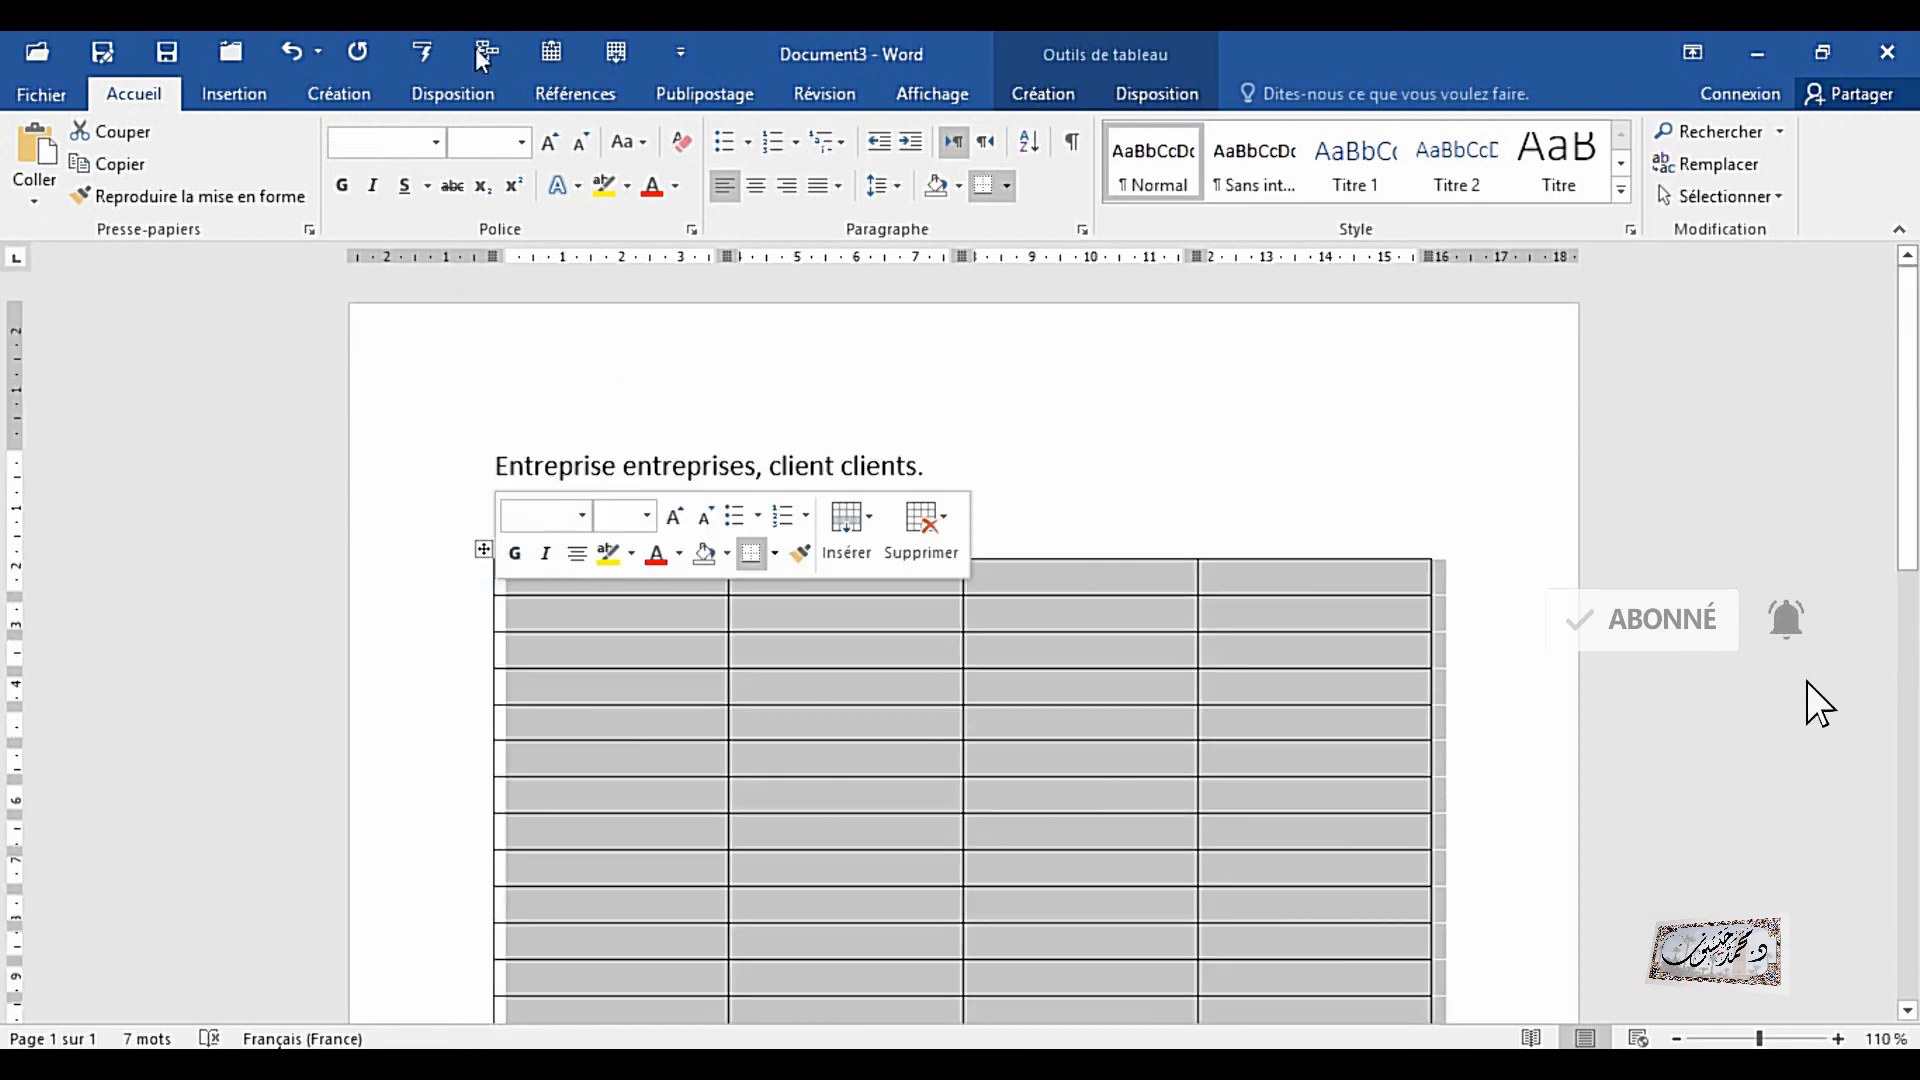
pyautogui.click(118, 132)
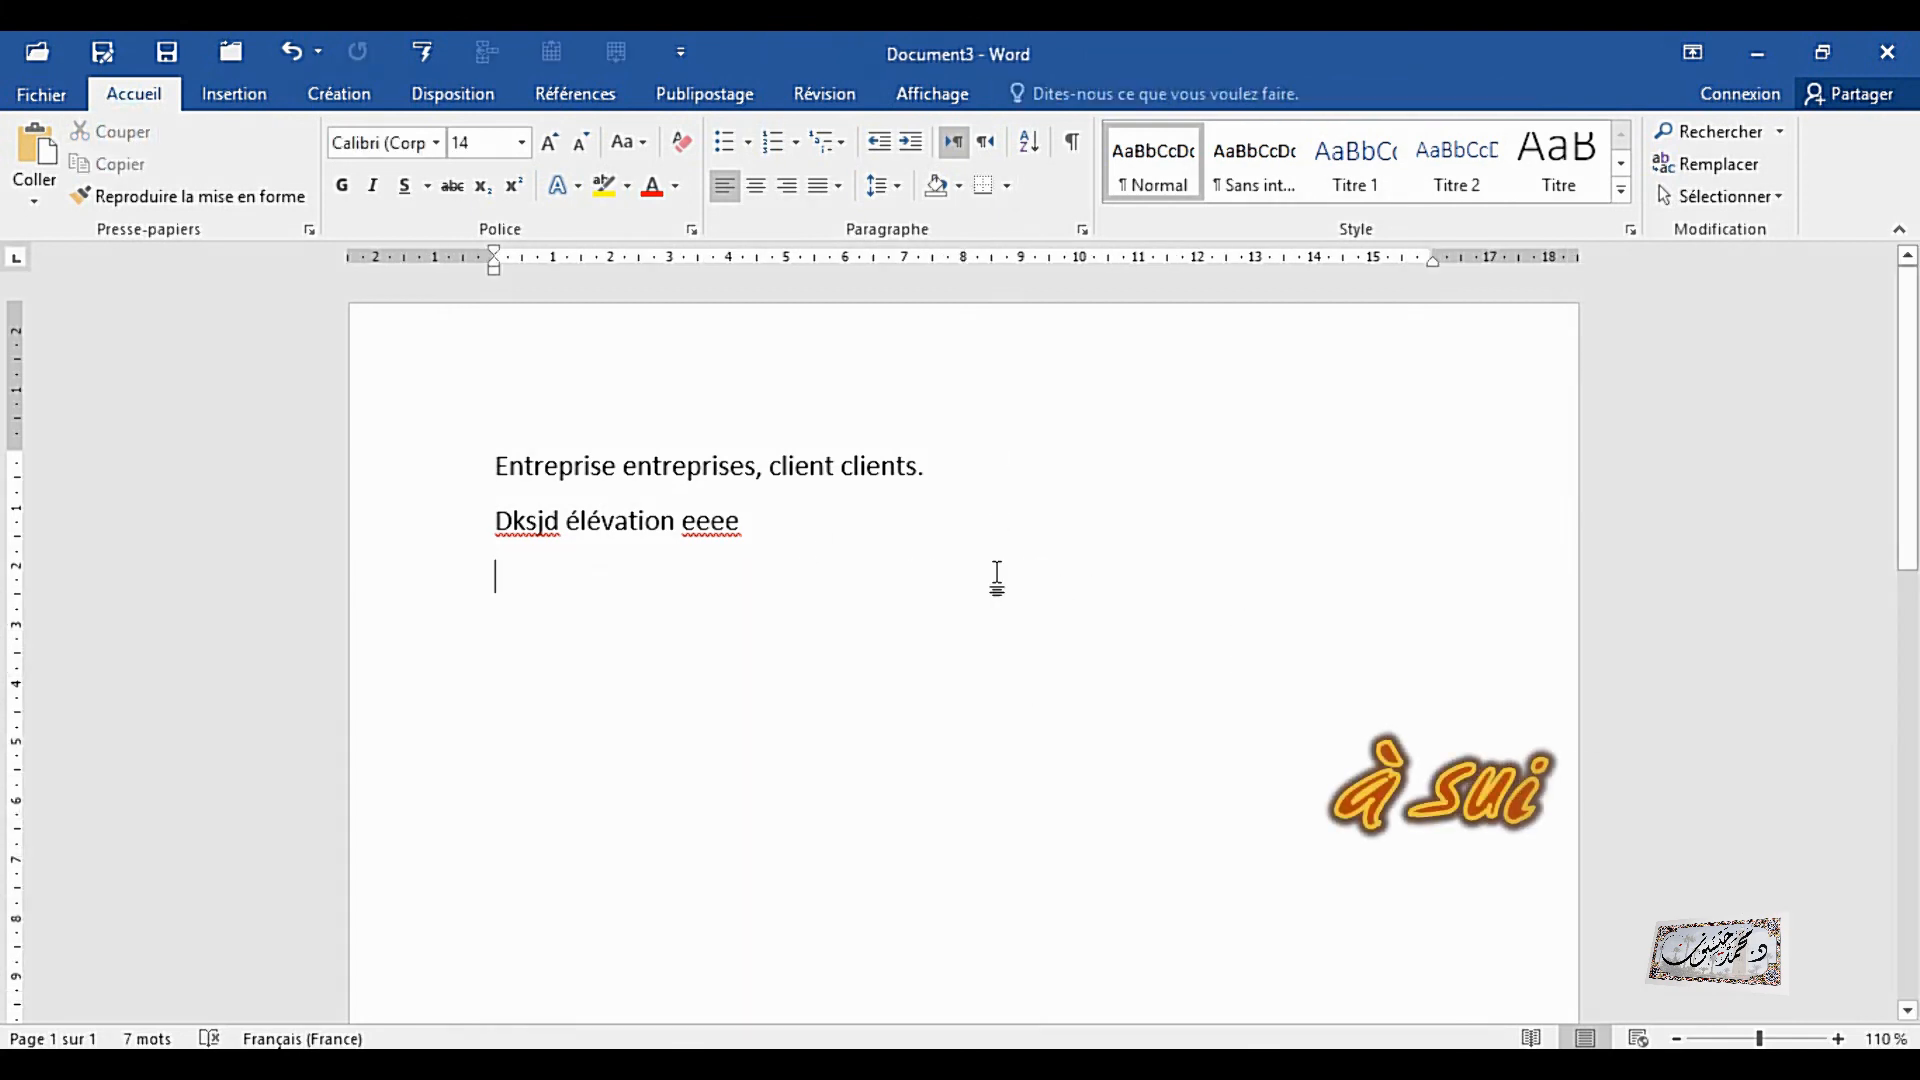
pyautogui.click(818, 533)
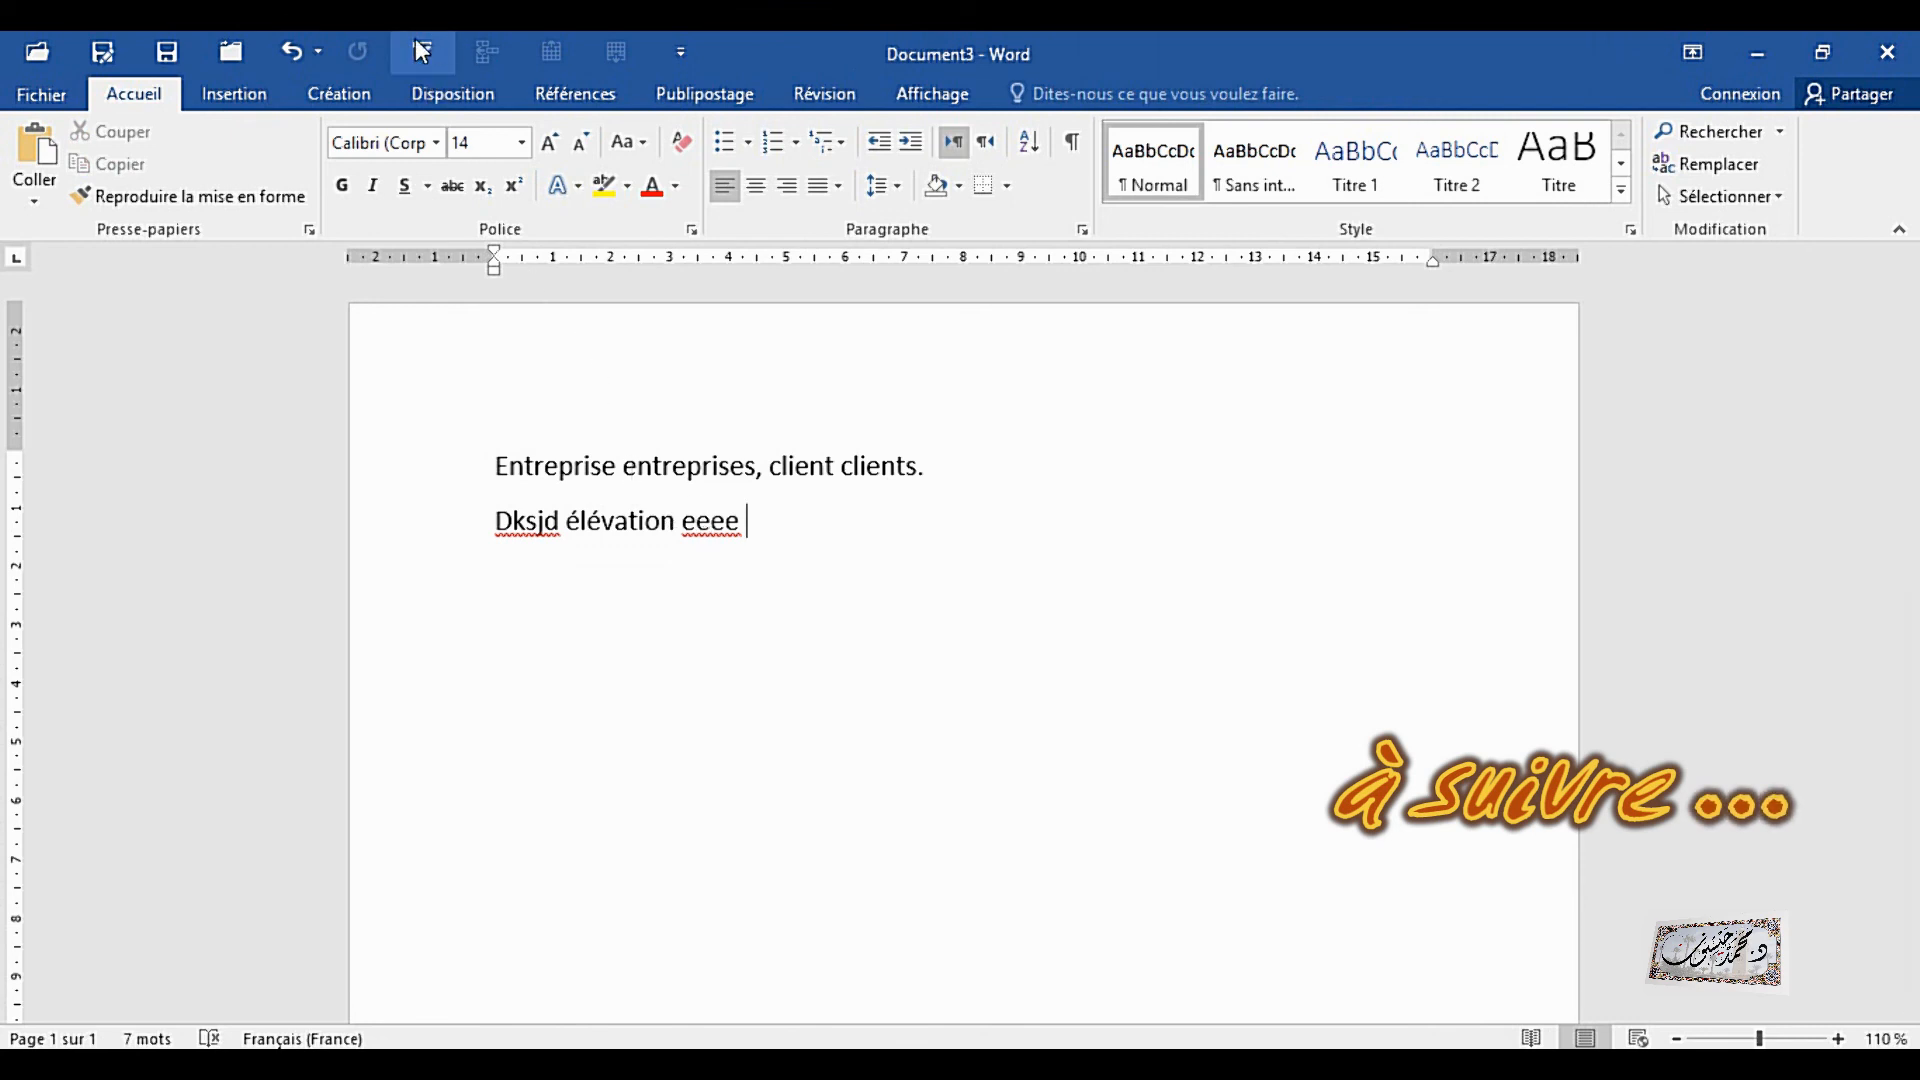
pyautogui.click(780, 521)
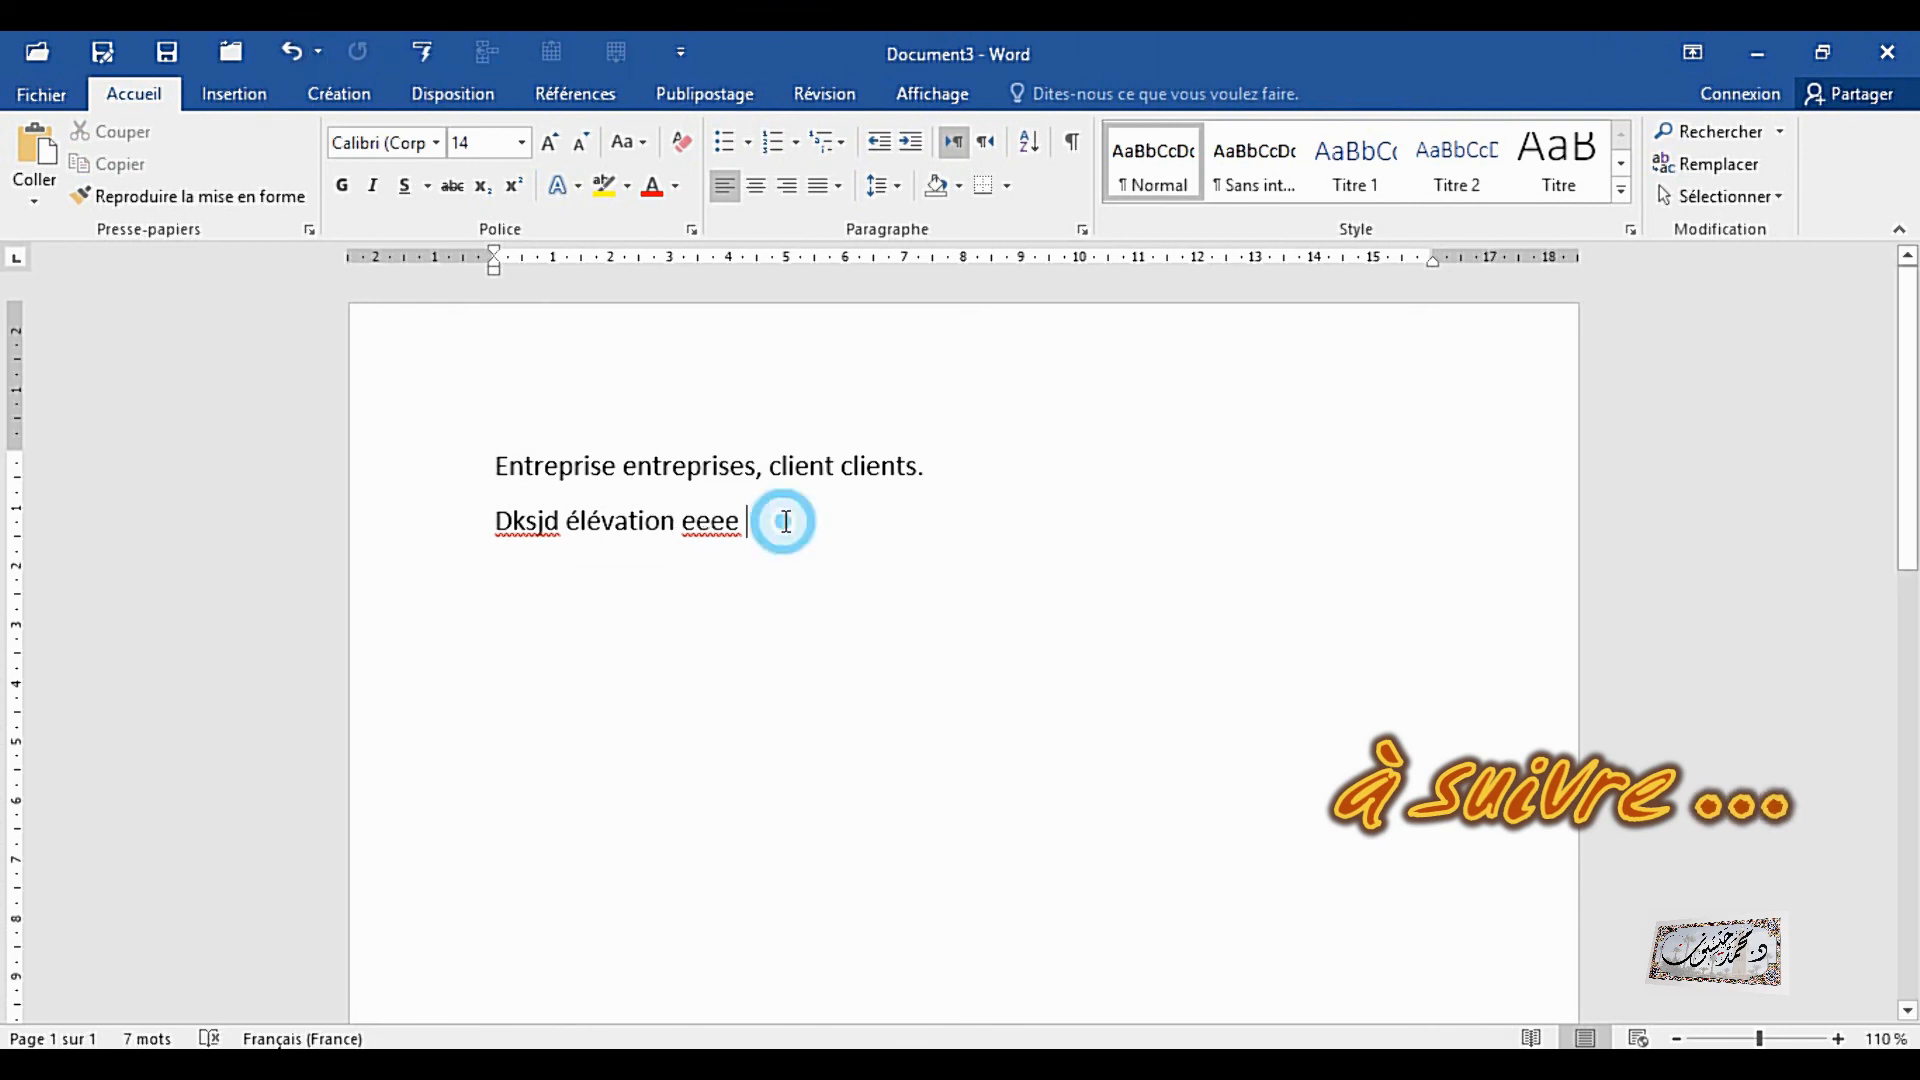